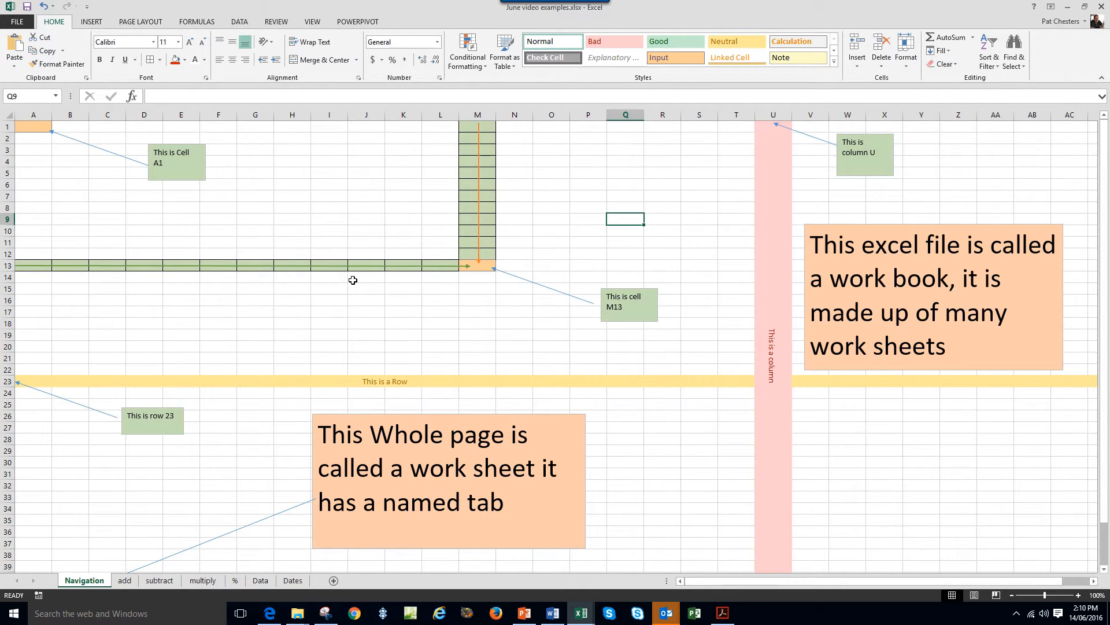
Move around cells A1, J3 and H5, then step down from A1 to A4 and back.
{"action": "left_click", "coordinate": [39, 126]}
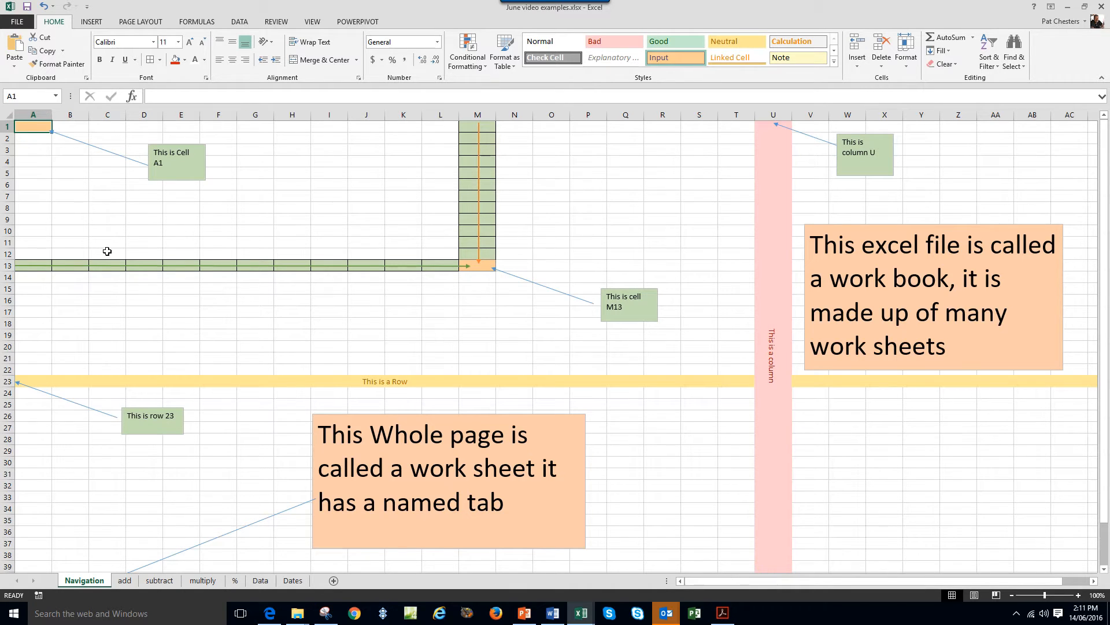
{"action": "left_click", "coordinate": [373, 150]}
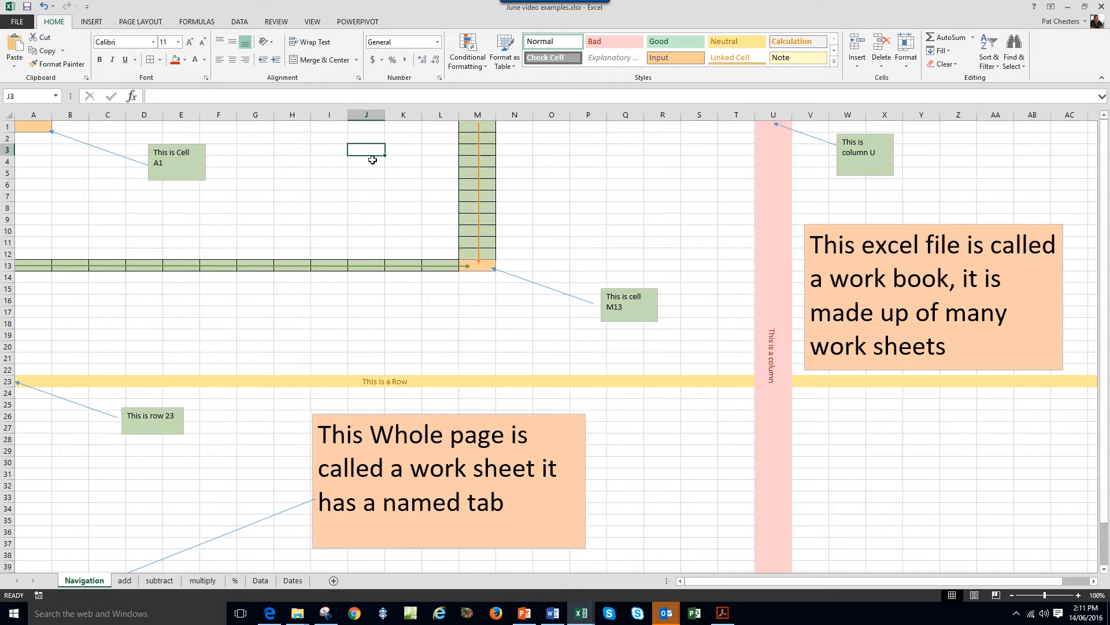
{"action": "left_click", "coordinate": [291, 172]}
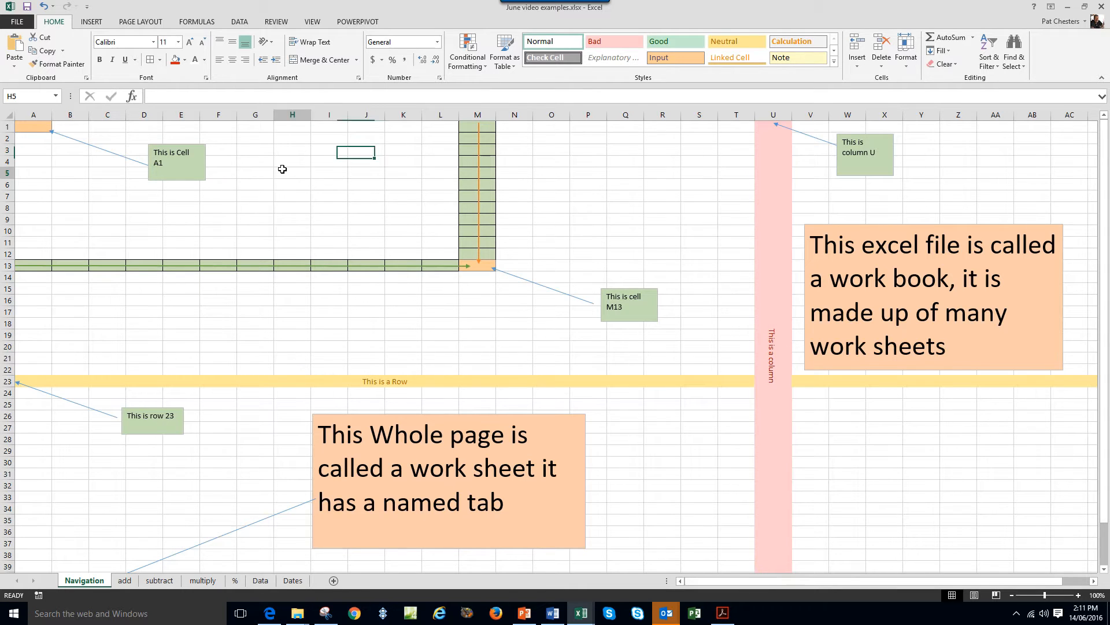
{"action": "left_click", "coordinate": [42, 129]}
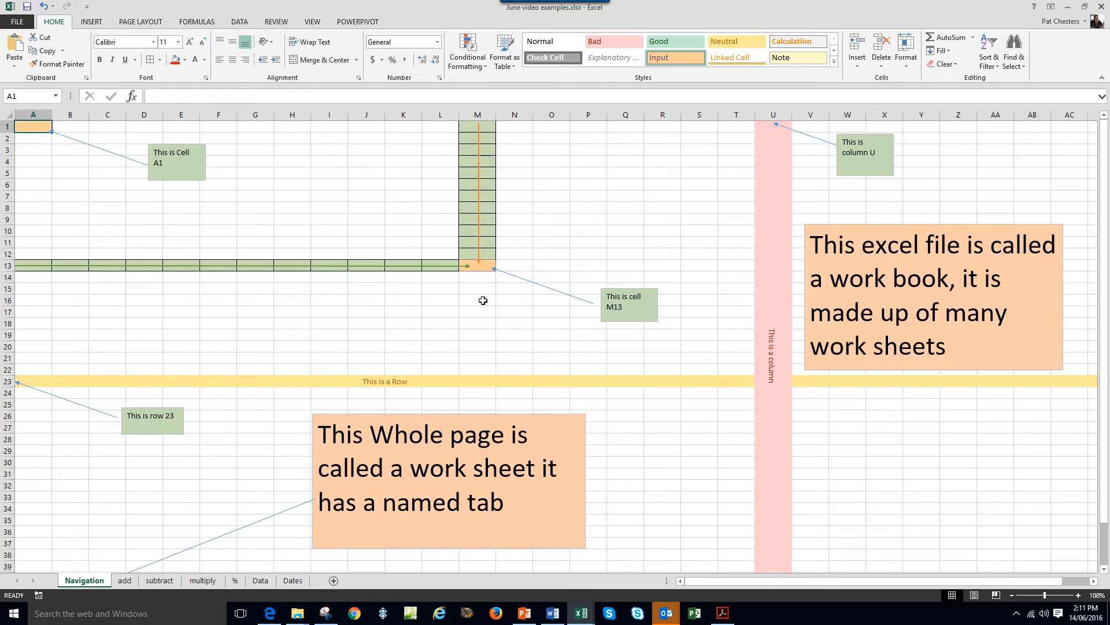
{"action": "left_click", "coordinate": [43, 140]}
{"action": "left_click", "coordinate": [37, 151]}
{"action": "left_click", "coordinate": [37, 163]}
{"action": "left_click", "coordinate": [34, 128]}
Select column M, cell M17, row 13, cell M13, row 23 and column U.
{"action": "left_click", "coordinate": [478, 113]}
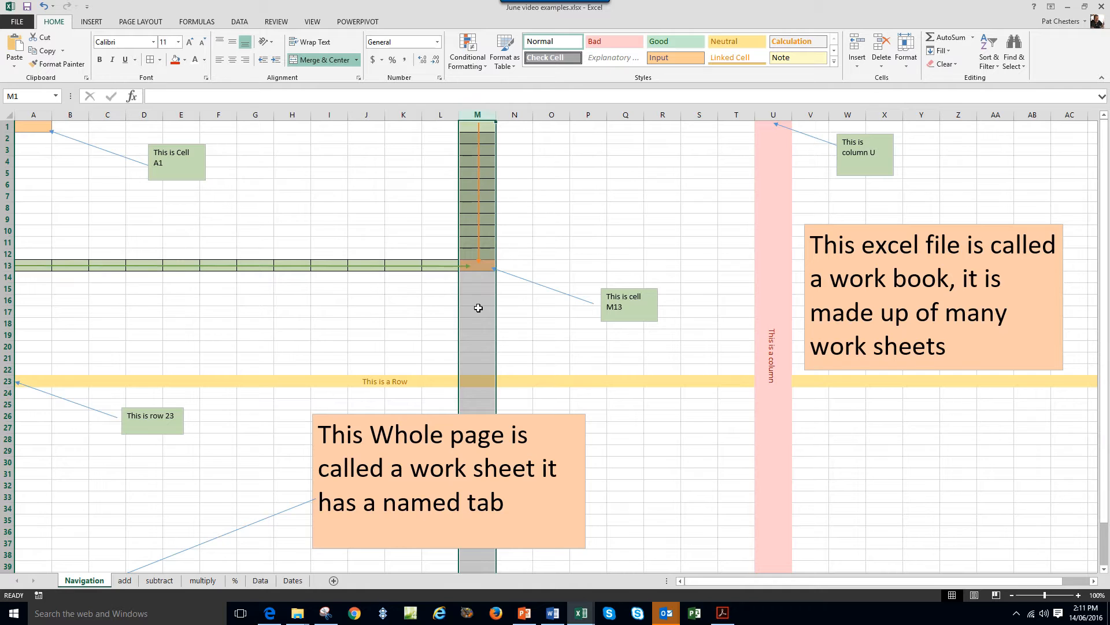
{"action": "left_click", "coordinate": [475, 310]}
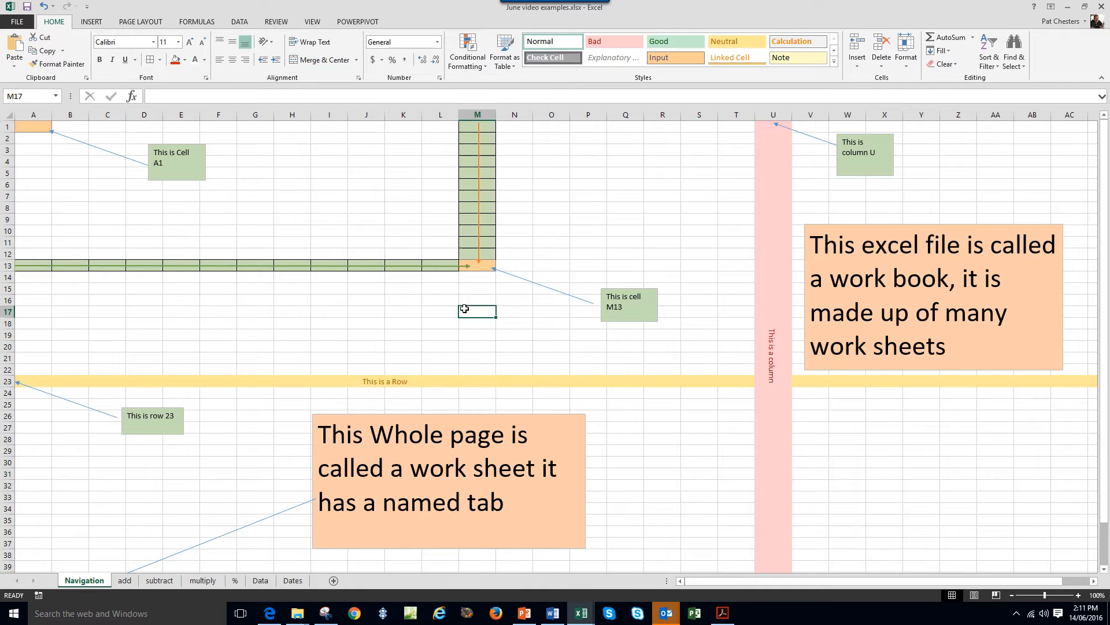
{"action": "left_click", "coordinate": [3, 266]}
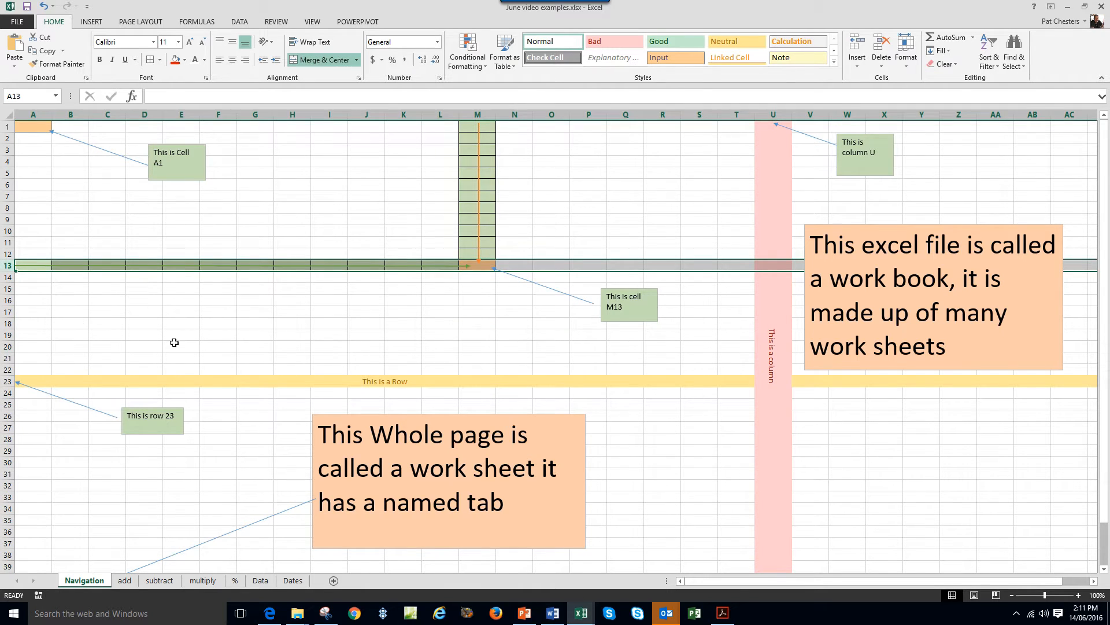
{"action": "left_click", "coordinate": [478, 115]}
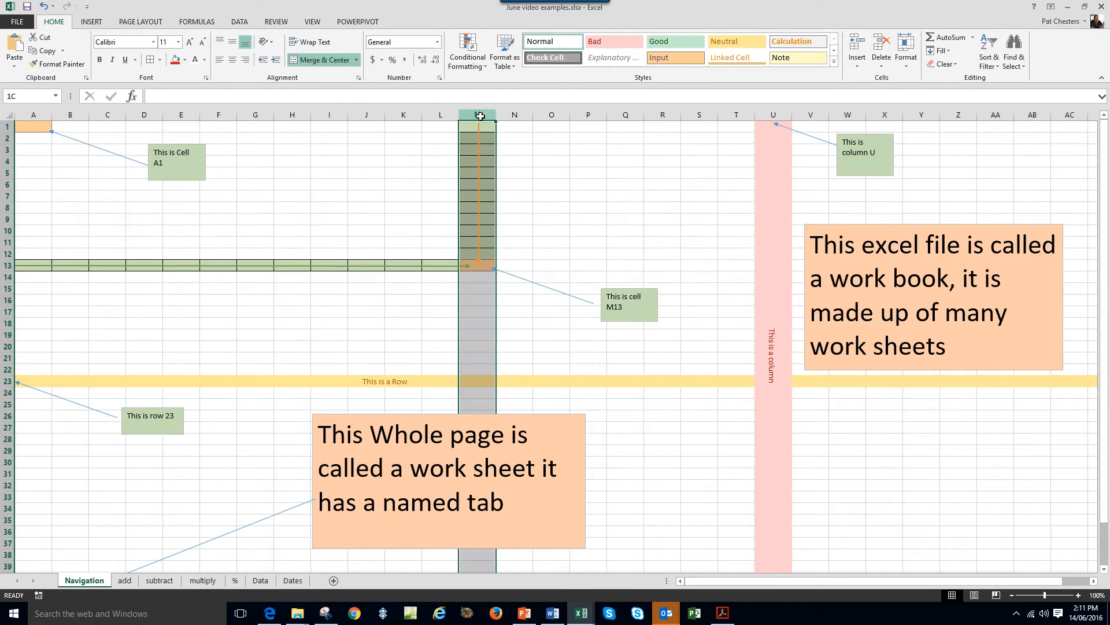
{"action": "left_click", "coordinate": [3, 265]}
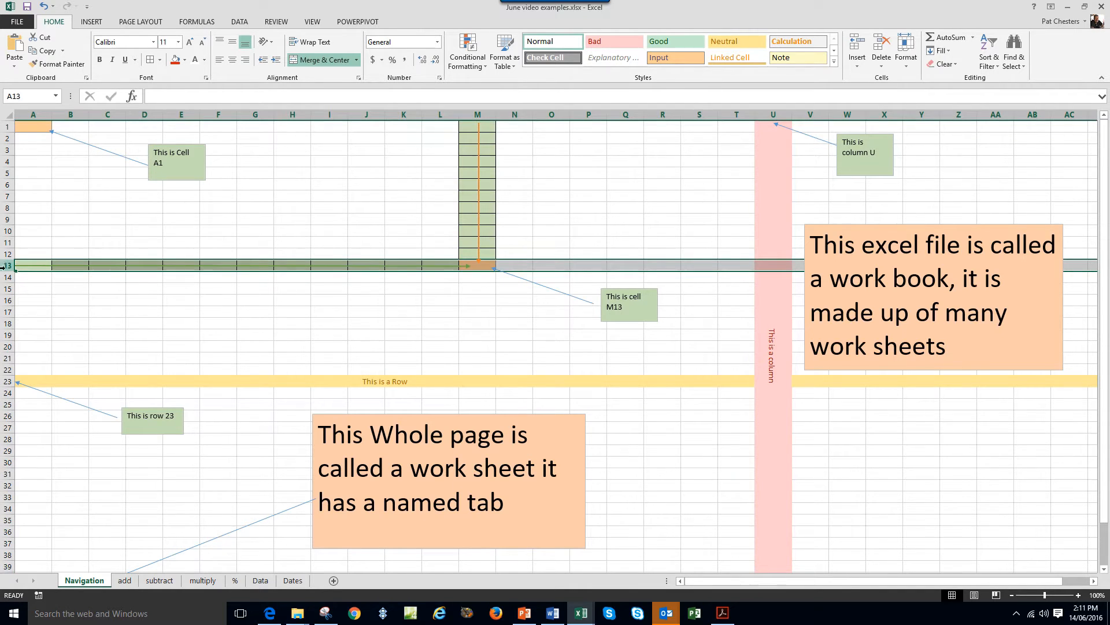
{"action": "left_click", "coordinate": [483, 264]}
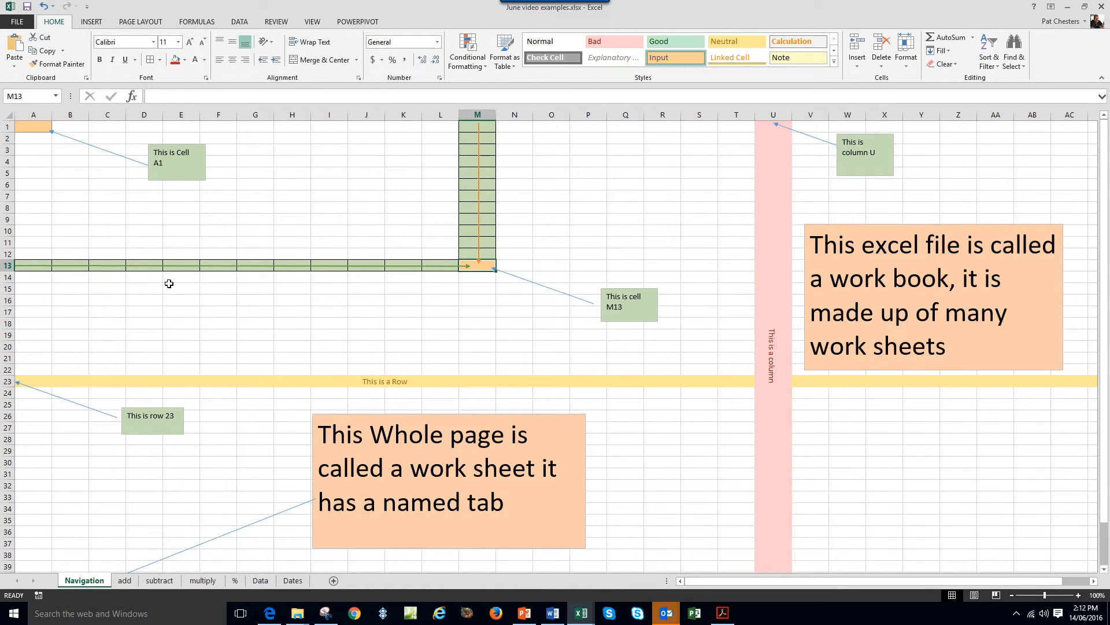
{"action": "left_click", "coordinate": [7, 382]}
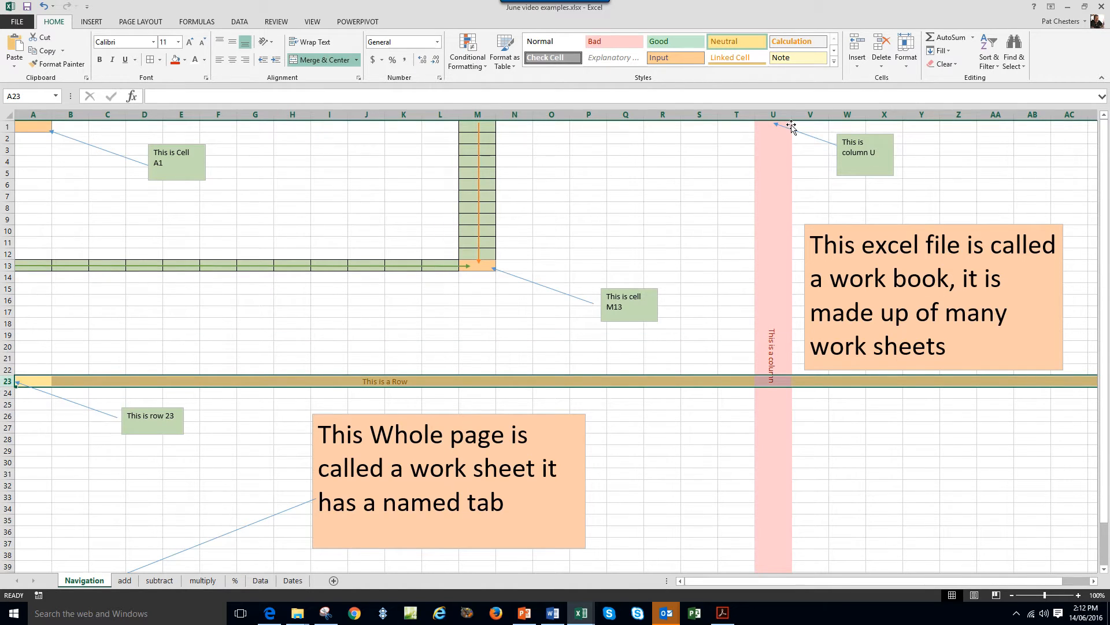
{"action": "left_click", "coordinate": [773, 113]}
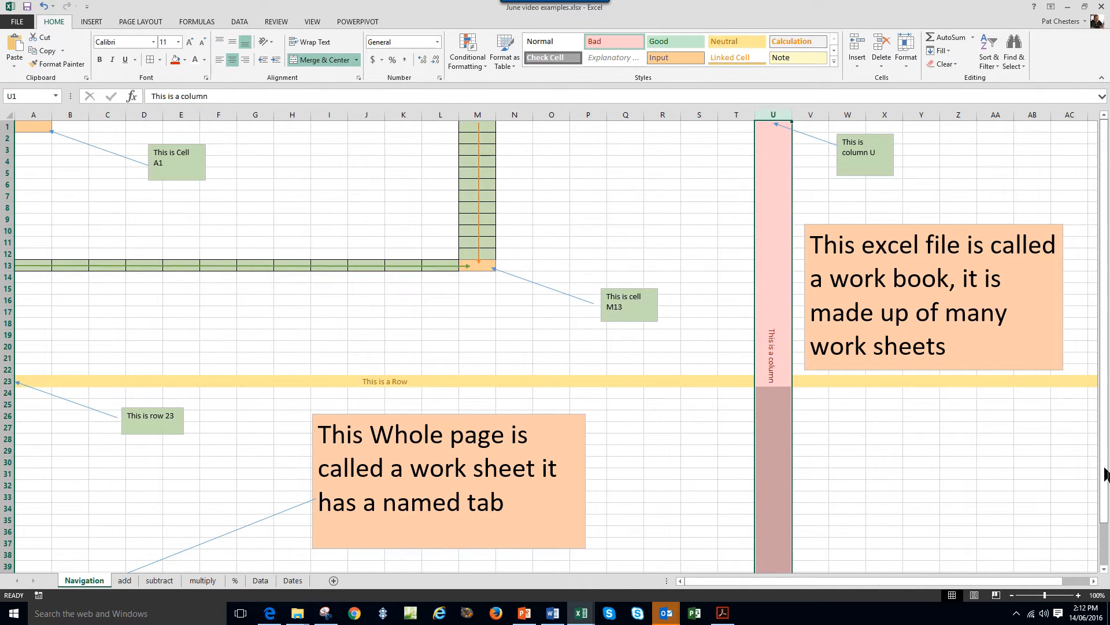
Explore the sheet's size down to about row 3294 and across row 1 to column LO, returning to A1.
{"action": "left_click_drag", "start_coordinate": [1106, 475], "coordinate": [1108, 558]}
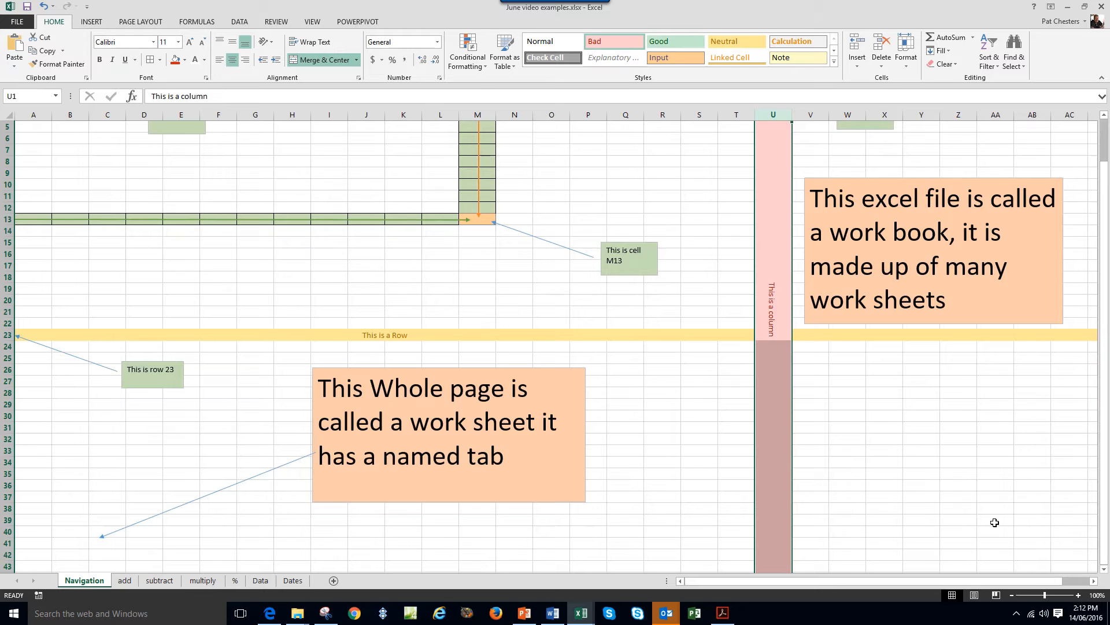
{"action": "key", "text": "Page_Down"}
{"action": "key", "text": "Page_Down"}
{"action": "key", "text": "Page_Down"}
{"action": "key", "text": "Page_Down"}
{"action": "key", "text": "Page_Down"}
{"action": "key", "text": "Page_Down"}
{"action": "key", "text": "Page_Down"}
{"action": "key", "text": "Page_Down"}
{"action": "key", "text": "Page_Down"}
{"action": "key", "text": "Page_Down"}
{"action": "key", "text": "Page_Down"}
{"action": "key", "text": "Page_Down"}
{"action": "key", "text": "Page_Down"}
{"action": "key", "text": "Page_Down"}
{"action": "key", "text": "Page_Down"}
{"action": "key", "text": "Page_Down"}
{"action": "key", "text": "Page_Down"}
{"action": "key", "text": "Page_Down"}
{"action": "key", "text": "Page_Down"}
{"action": "key", "text": "Page_Down"}
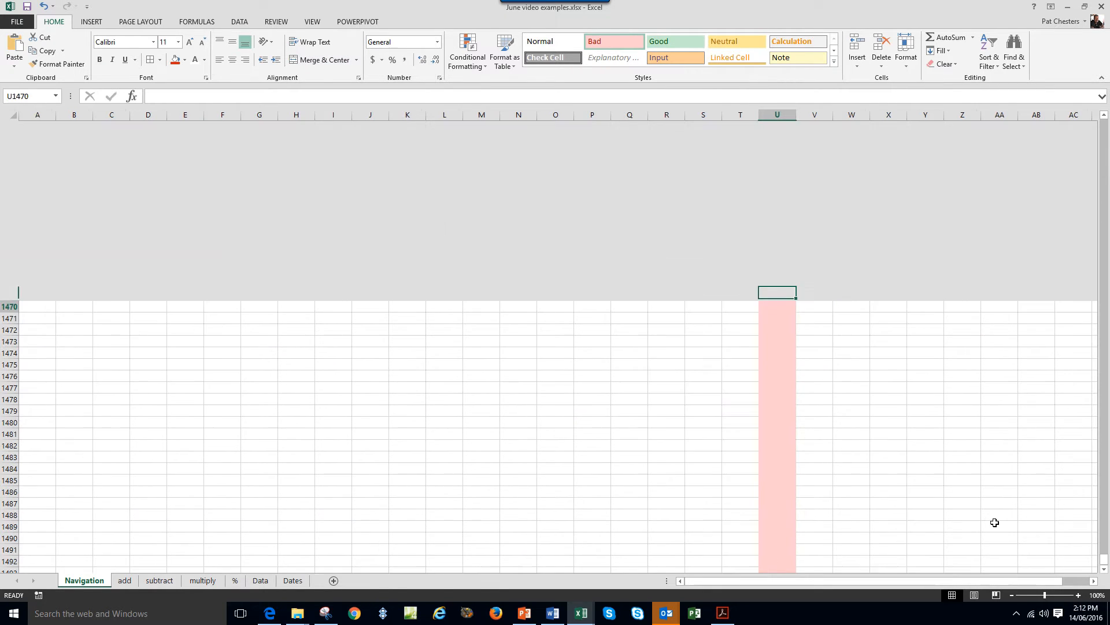
{"action": "key", "text": "Page_Down"}
{"action": "key", "text": "Page_Down"}
{"action": "key", "text": "Page_Down"}
{"action": "key", "text": "Page_Down"}
{"action": "key", "text": "Page_Down"}
{"action": "key", "text": "Page_Down"}
{"action": "key", "text": "Page_Down"}
{"action": "key", "text": "Page_Down"}
{"action": "key", "text": "Page_Down"}
{"action": "key", "text": "Page_Down"}
{"action": "key", "text": "Page_Down"}
{"action": "key", "text": "Page_Down"}
{"action": "key", "text": "Page_Down"}
{"action": "key", "text": "Page_Down"}
{"action": "key", "text": "Page_Down"}
{"action": "key", "text": "Page_Down"}
{"action": "key", "text": "Page_Down"}
{"action": "key", "text": "Page_Down"}
{"action": "key", "text": "Page_Down"}
{"action": "key", "text": "Page_Down"}
{"action": "key", "text": "Page_Down"}
{"action": "key", "text": "Page_Down"}
{"action": "key", "text": "Page_Down"}
{"action": "key", "text": "Page_Down"}
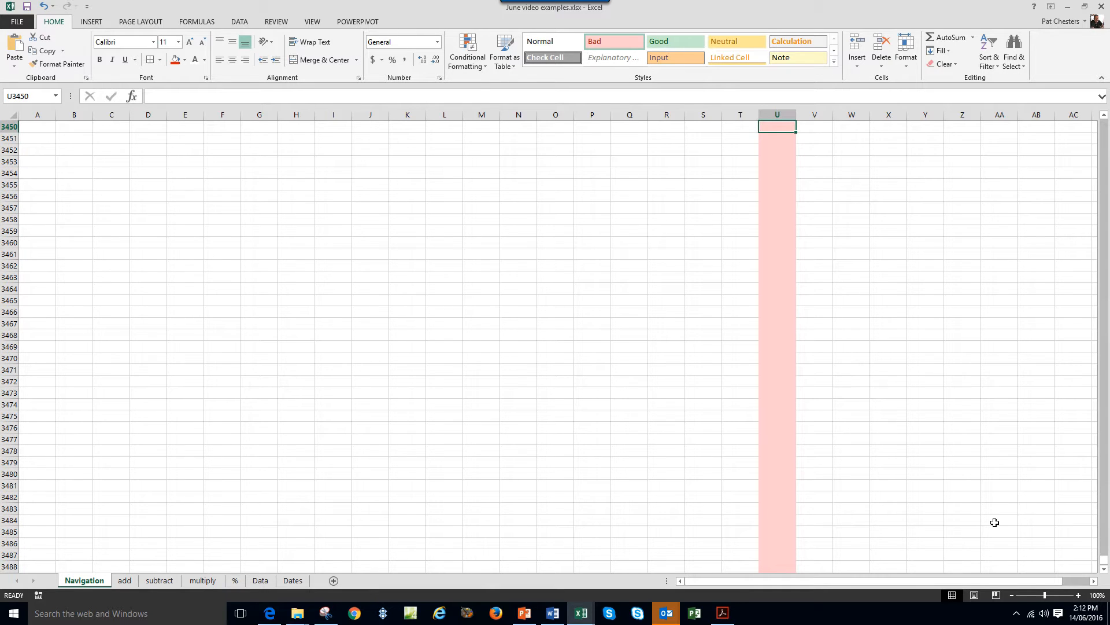
{"action": "key", "text": "ctrl+Home"}
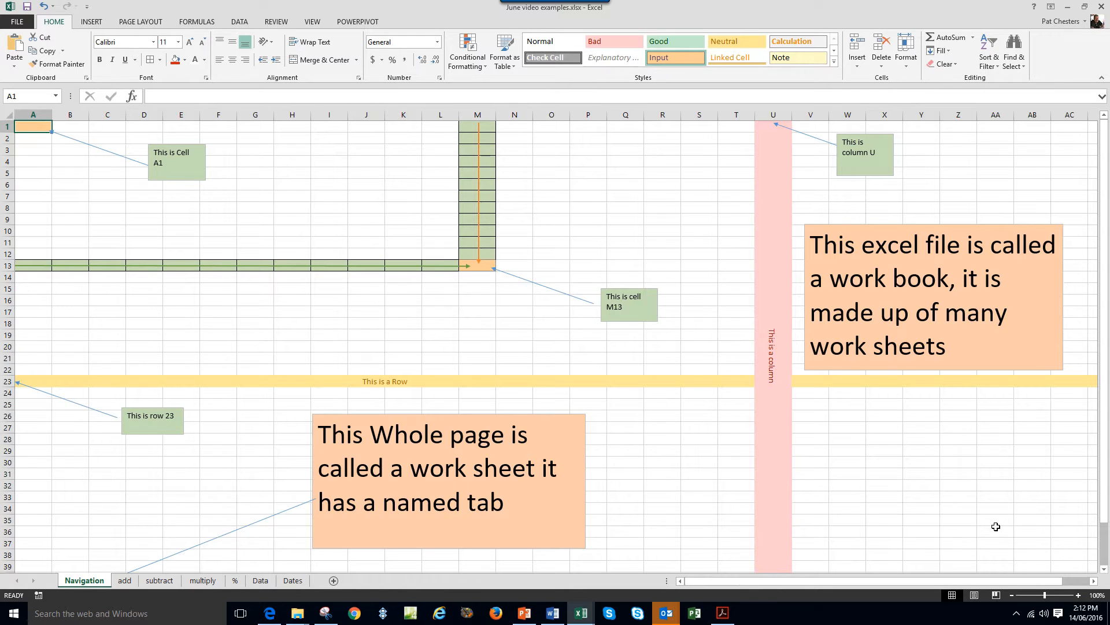
{"action": "key", "text": "Right"}
{"action": "key", "text": "Right"}
{"action": "key", "text": "Right"}
{"action": "key", "text": "Right"}
{"action": "key", "text": "Right"}
{"action": "key", "text": "Right"}
{"action": "key", "text": "Right"}
{"action": "key", "text": "Right"}
{"action": "key", "text": "Right"}
{"action": "key", "text": "Right"}
{"action": "key", "text": "Right"}
{"action": "key", "text": "Right"}
{"action": "key", "text": "Right"}
{"action": "key", "text": "Right"}
{"action": "key", "text": "Right"}
{"action": "key", "text": "Right"}
{"action": "key", "text": "Right"}
{"action": "key", "text": "Right"}
{"action": "key", "text": "Right"}
{"action": "key", "text": "Right"}
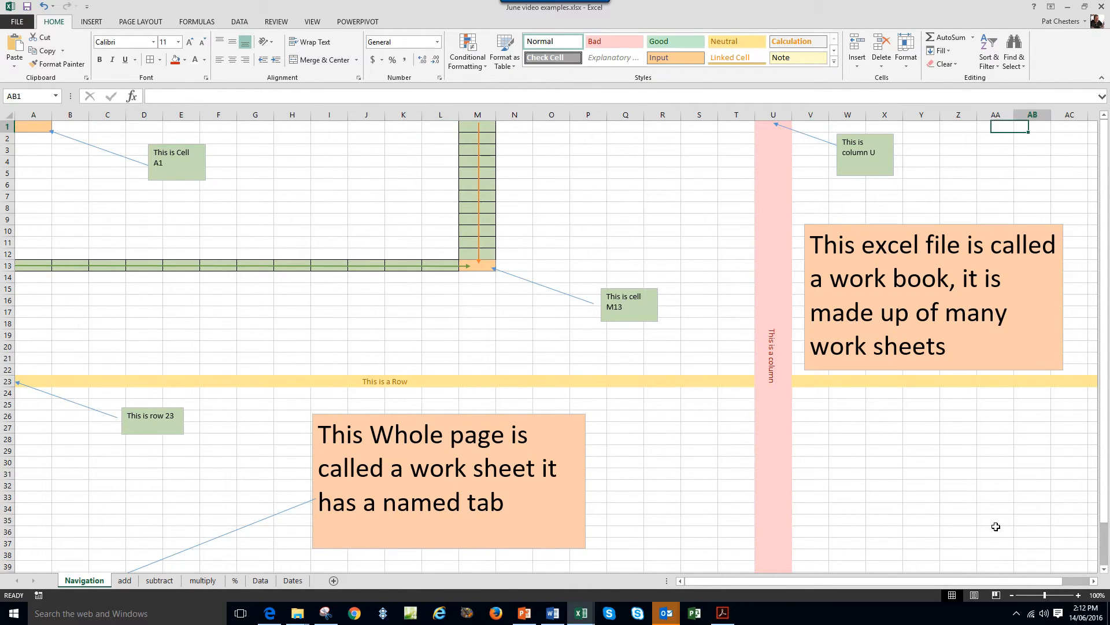
{"action": "key", "text": "Right"}
{"action": "key", "text": "Right"}
{"action": "key", "text": "Right"}
{"action": "key", "text": "Right"}
{"action": "key", "text": "Right"}
{"action": "key", "text": "Right"}
{"action": "key", "text": "Right"}
{"action": "key", "text": "Right"}
{"action": "key", "text": "Right"}
{"action": "key", "text": "Right"}
{"action": "key", "text": "Right"}
{"action": "key", "text": "Right"}
{"action": "key", "text": "Right"}
{"action": "key", "text": "Right"}
{"action": "key", "text": "Right"}
{"action": "key", "text": "Right"}
{"action": "key", "text": "Right"}
{"action": "key", "text": "Right"}
{"action": "key", "text": "Right"}
{"action": "key", "text": "Right"}
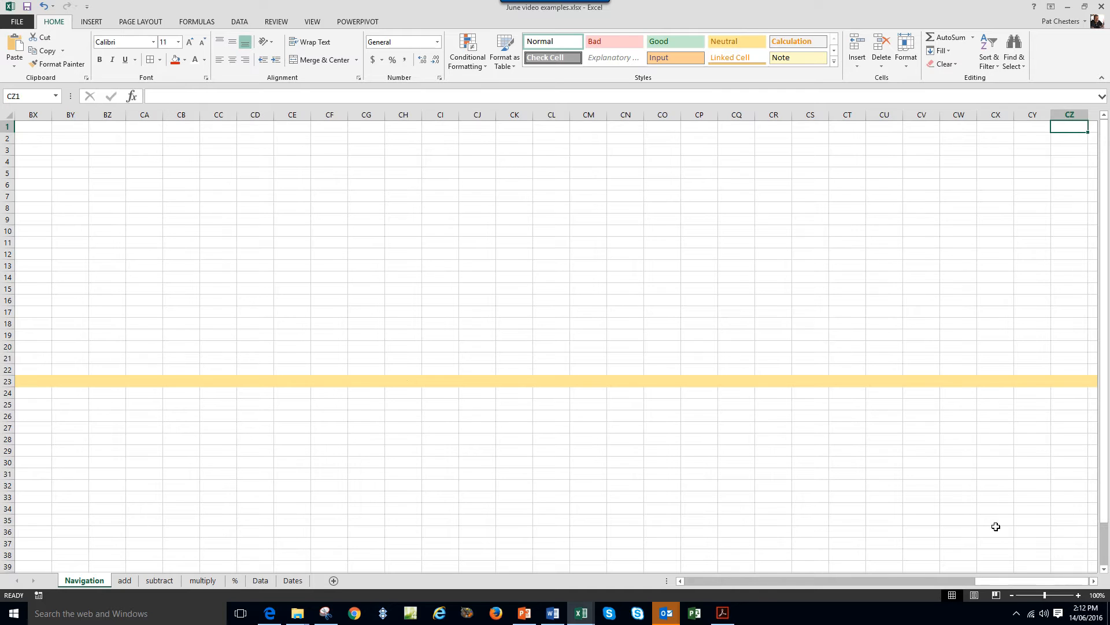
{"action": "key", "text": "Right"}
{"action": "key", "text": "Right"}
{"action": "key", "text": "Right"}
{"action": "key", "text": "Right"}
{"action": "key", "text": "Right"}
{"action": "key", "text": "Right"}
{"action": "key", "text": "Right"}
{"action": "key", "text": "Right"}
{"action": "key", "text": "Right"}
{"action": "key", "text": "Right"}
{"action": "key", "text": "Right"}
{"action": "key", "text": "Right"}
{"action": "key", "text": "Right"}
{"action": "key", "text": "Right"}
{"action": "key", "text": "Right"}
{"action": "key", "text": "Right"}
{"action": "key", "text": "Right"}
{"action": "key", "text": "Right"}
{"action": "key", "text": "Right"}
{"action": "key", "text": "Right"}
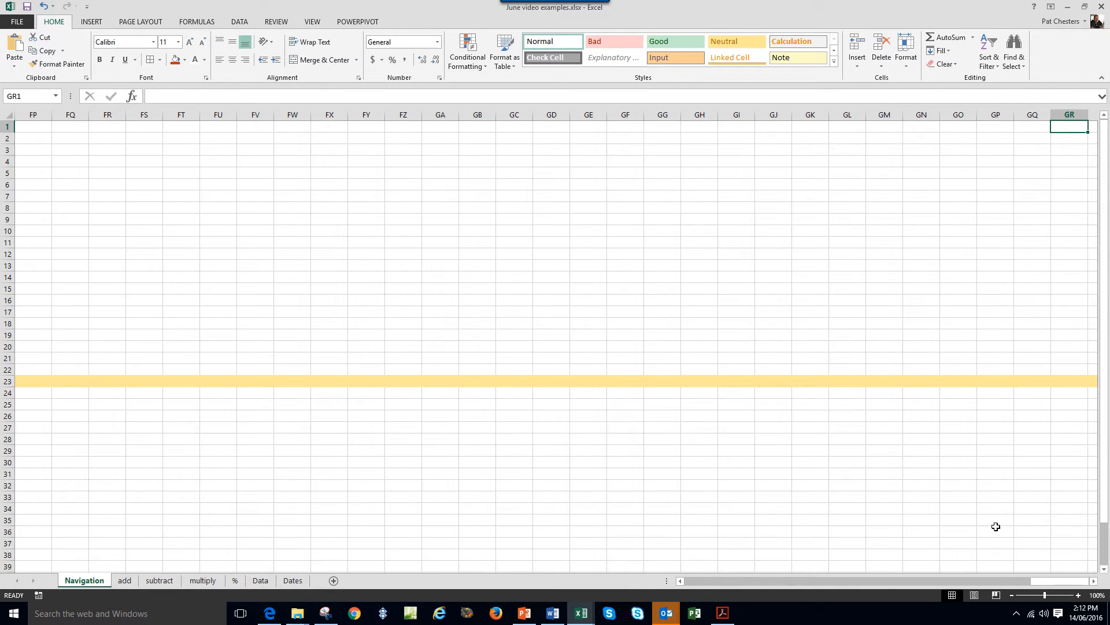
{"action": "key", "text": "Right"}
{"action": "key", "text": "Right"}
{"action": "key", "text": "Right"}
{"action": "key", "text": "Right"}
{"action": "key", "text": "Right"}
{"action": "key", "text": "Right"}
{"action": "key", "text": "Right"}
{"action": "key", "text": "Right"}
{"action": "key", "text": "Right"}
{"action": "key", "text": "Right"}
{"action": "key", "text": "Right"}
{"action": "key", "text": "Right"}
{"action": "key", "text": "Right"}
{"action": "key", "text": "Right"}
{"action": "key", "text": "Right"}
{"action": "key", "text": "Right"}
{"action": "key", "text": "Right"}
{"action": "key", "text": "Right"}
{"action": "key", "text": "Right"}
{"action": "key", "text": "Right"}
{"action": "key", "text": "Right"}
{"action": "key", "text": "Right"}
{"action": "key", "text": "Right"}
{"action": "key", "text": "Right"}
{"action": "key", "text": "Right"}
{"action": "key", "text": "Right"}
{"action": "key", "text": "Right"}
{"action": "key", "text": "Right"}
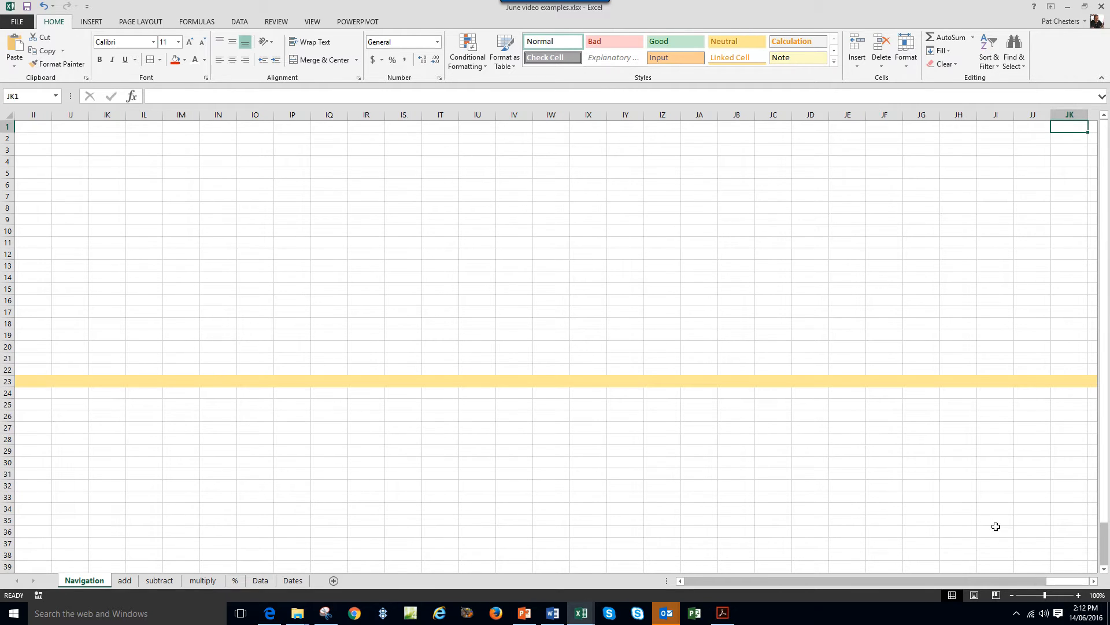
{"action": "key", "text": "Right"}
{"action": "key", "text": "Right"}
{"action": "key", "text": "Right"}
{"action": "key", "text": "Right"}
{"action": "key", "text": "Right"}
{"action": "key", "text": "Right"}
{"action": "key", "text": "Right"}
{"action": "key", "text": "Right"}
{"action": "key", "text": "Right"}
{"action": "key", "text": "Right"}
{"action": "key", "text": "Right"}
{"action": "key", "text": "Right"}
{"action": "key", "text": "Right"}
{"action": "key", "text": "Right"}
{"action": "key", "text": "Right"}
{"action": "key", "text": "Right"}
{"action": "key", "text": "Right"}
{"action": "key", "text": "Right"}
{"action": "key", "text": "Right"}
{"action": "key", "text": "Right"}
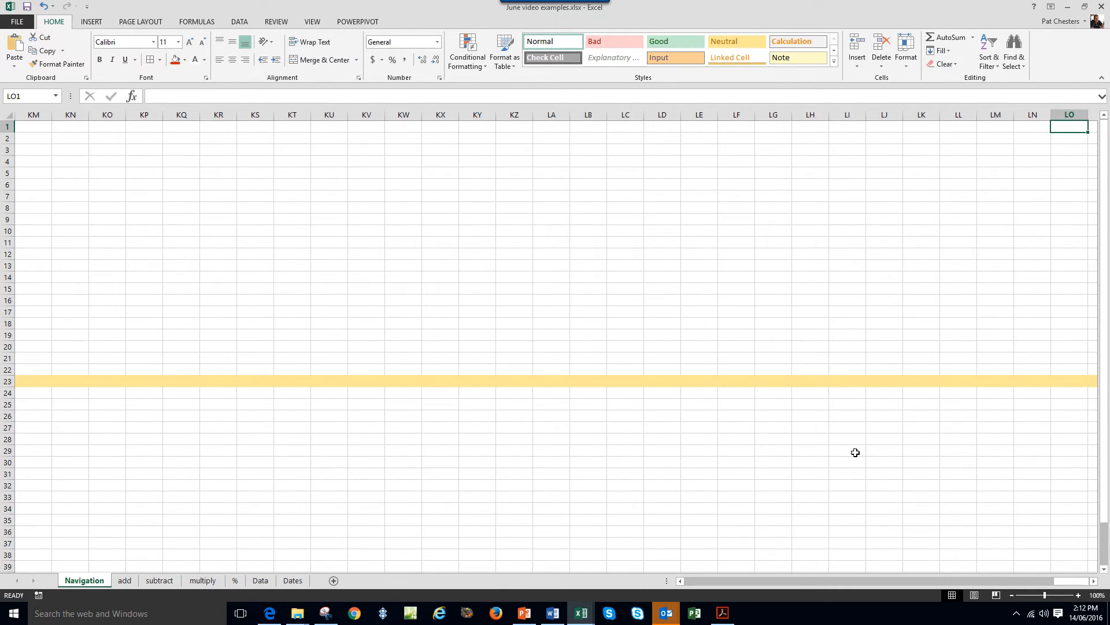
{"action": "key", "text": "ctrl+Home"}
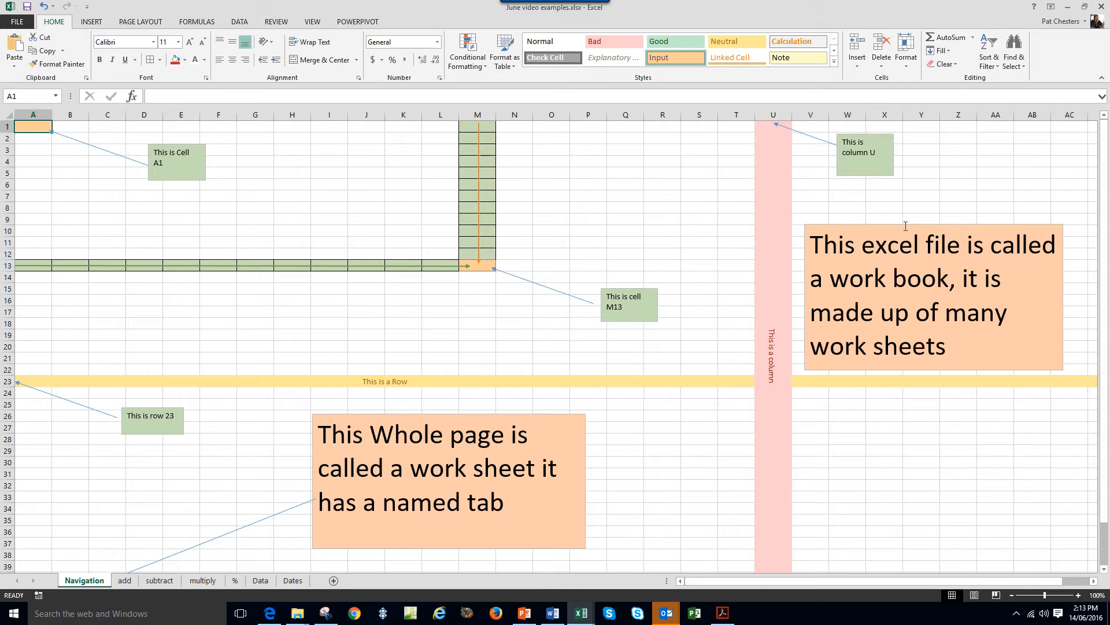
Highlight the words 'work book' in the note, then return to the cells.
{"action": "left_click_drag", "start_coordinate": [833, 282], "coordinate": [909, 289]}
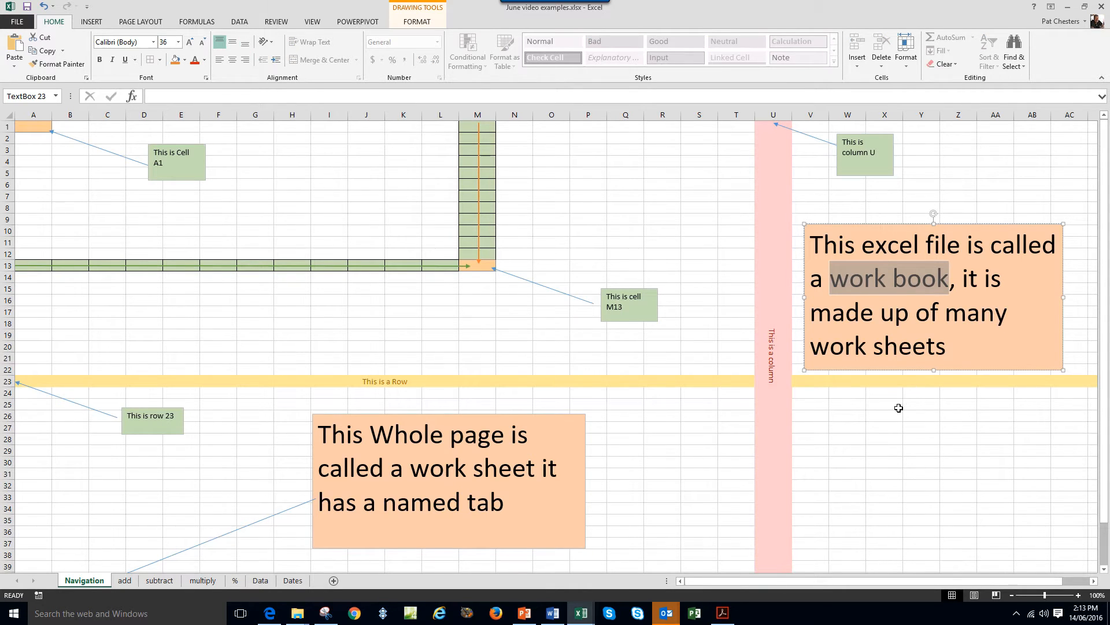
{"action": "left_click", "coordinate": [872, 465]}
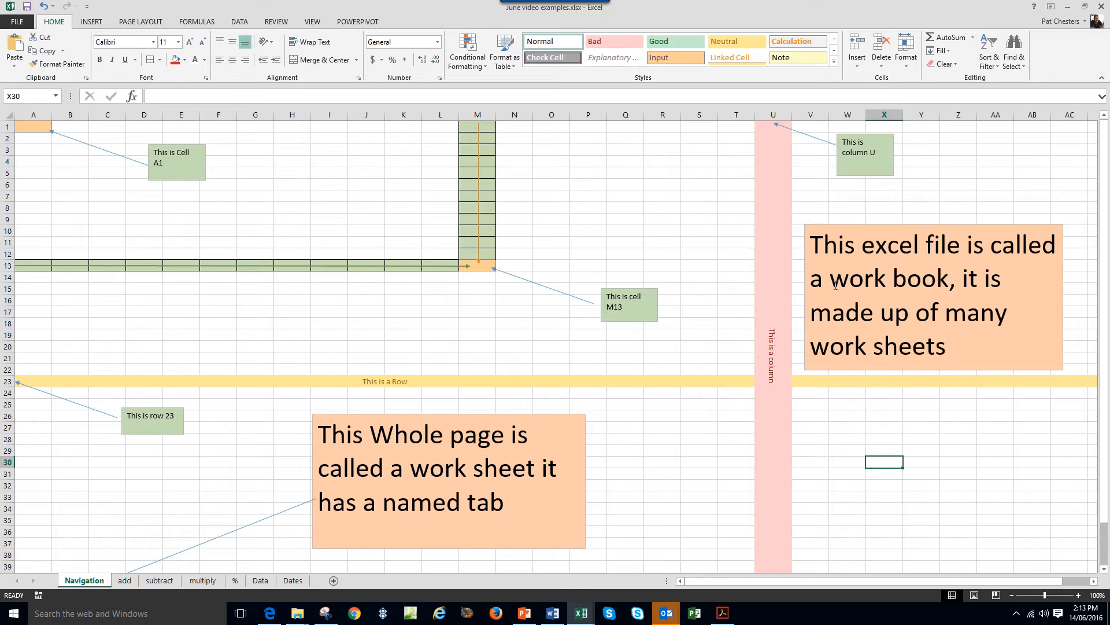
{"action": "left_click_drag", "start_coordinate": [834, 280], "coordinate": [926, 284]}
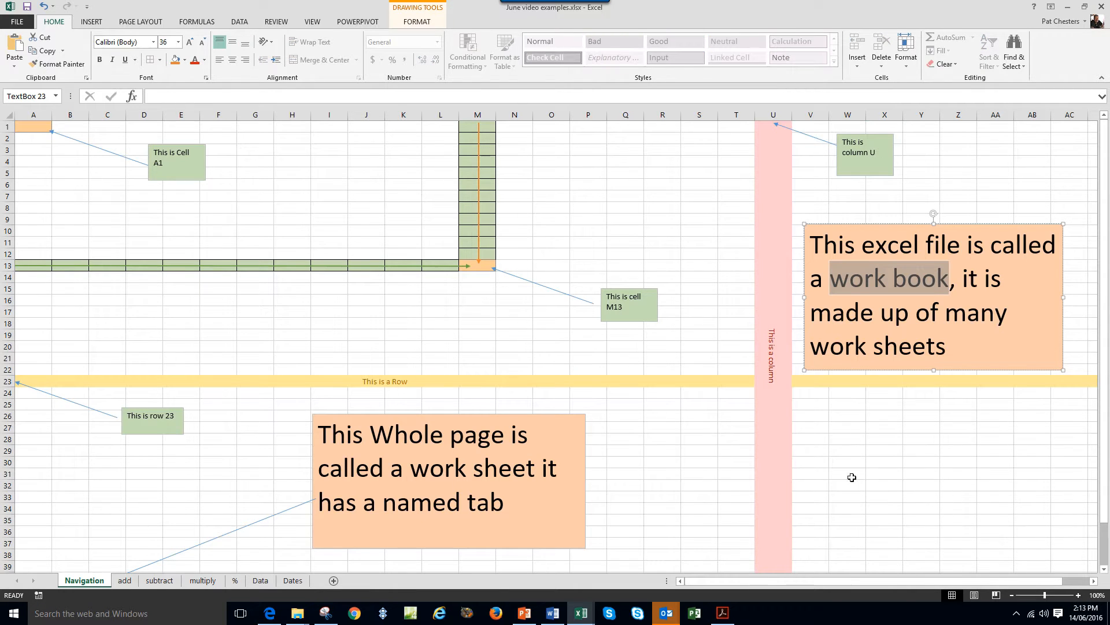
{"action": "left_click", "coordinate": [872, 457]}
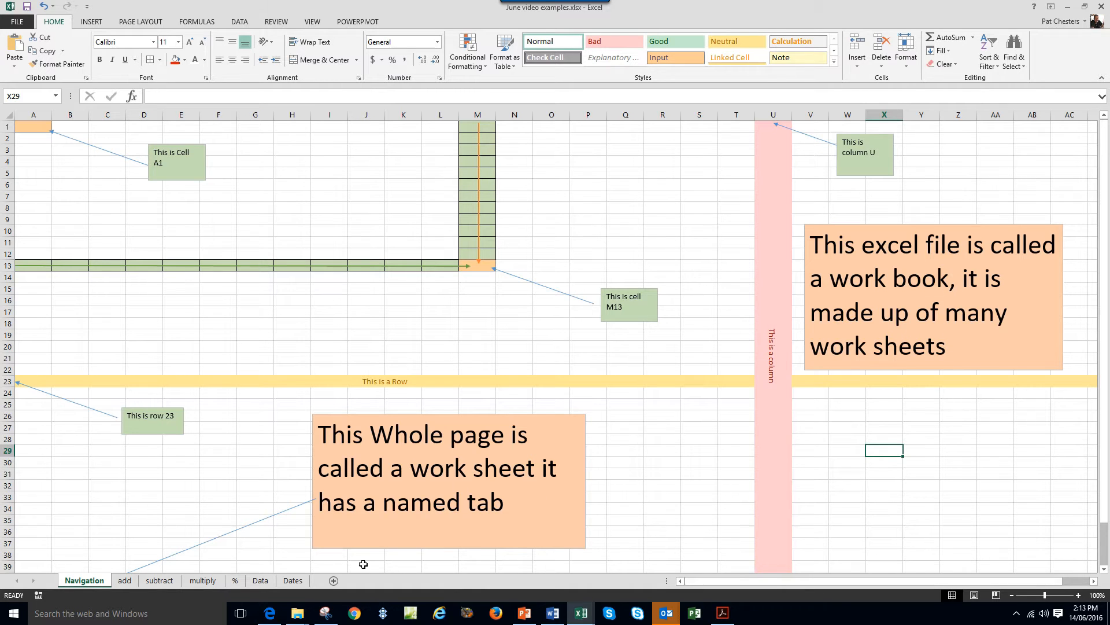
Visit the add, subtract, multiply, %, Data and Dates sheets, then return to Navigation.
{"action": "left_click", "coordinate": [124, 580]}
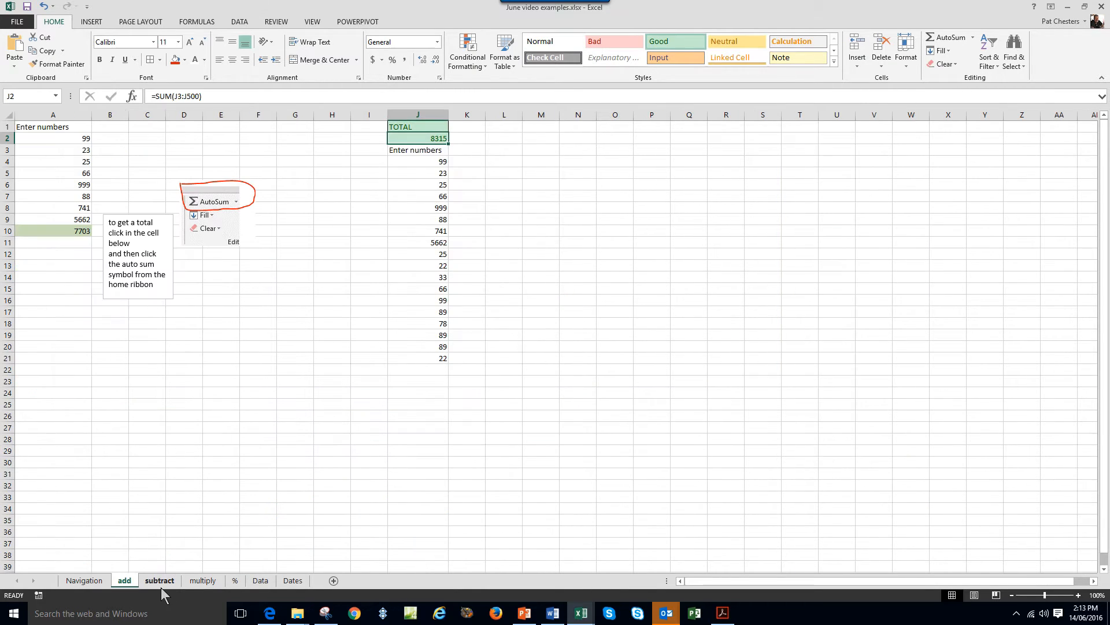
{"action": "left_click", "coordinate": [160, 583]}
{"action": "left_click", "coordinate": [203, 583]}
{"action": "left_click", "coordinate": [235, 583]}
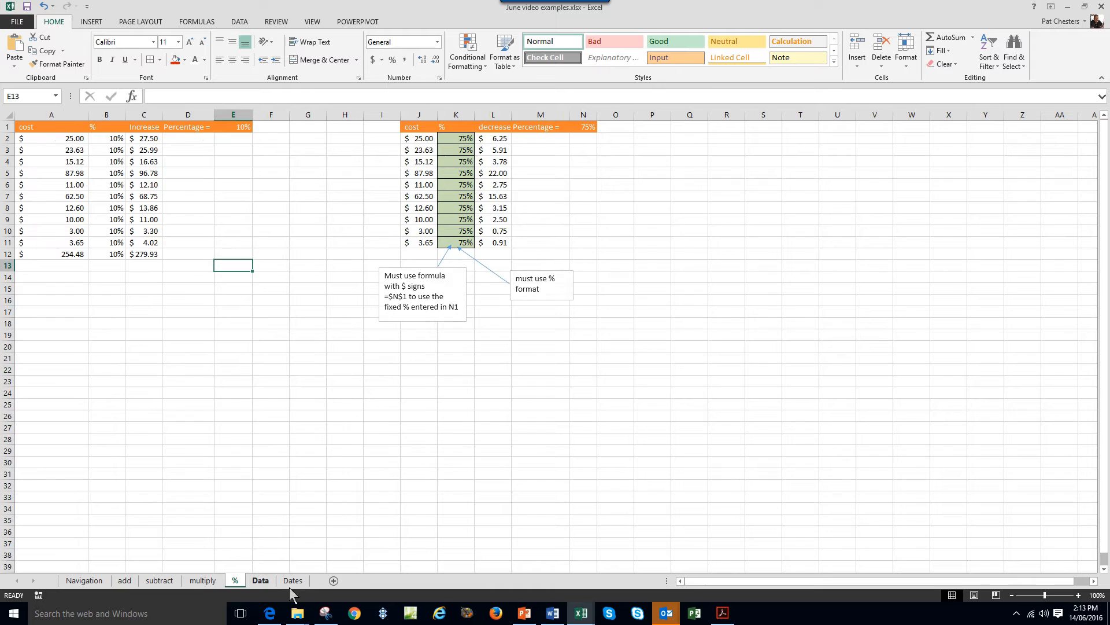
{"action": "left_click", "coordinate": [260, 581]}
{"action": "left_click", "coordinate": [293, 581]}
{"action": "left_click", "coordinate": [85, 581]}
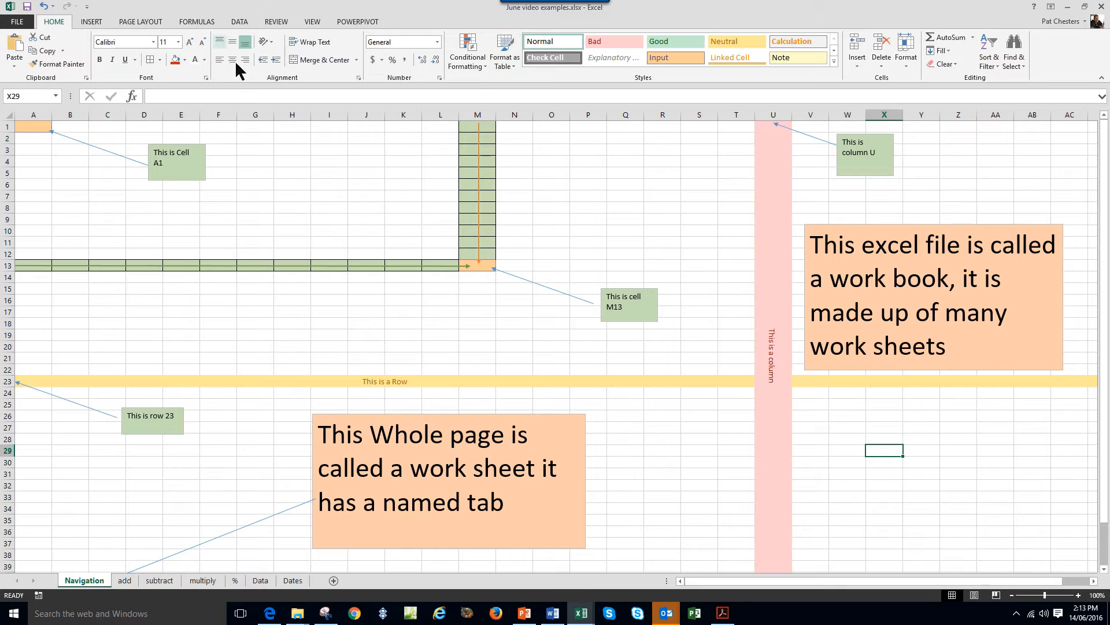
Glance at the Formulas and Data ribbon commands, return to Home, and open the add sheet.
{"action": "left_click", "coordinate": [197, 23]}
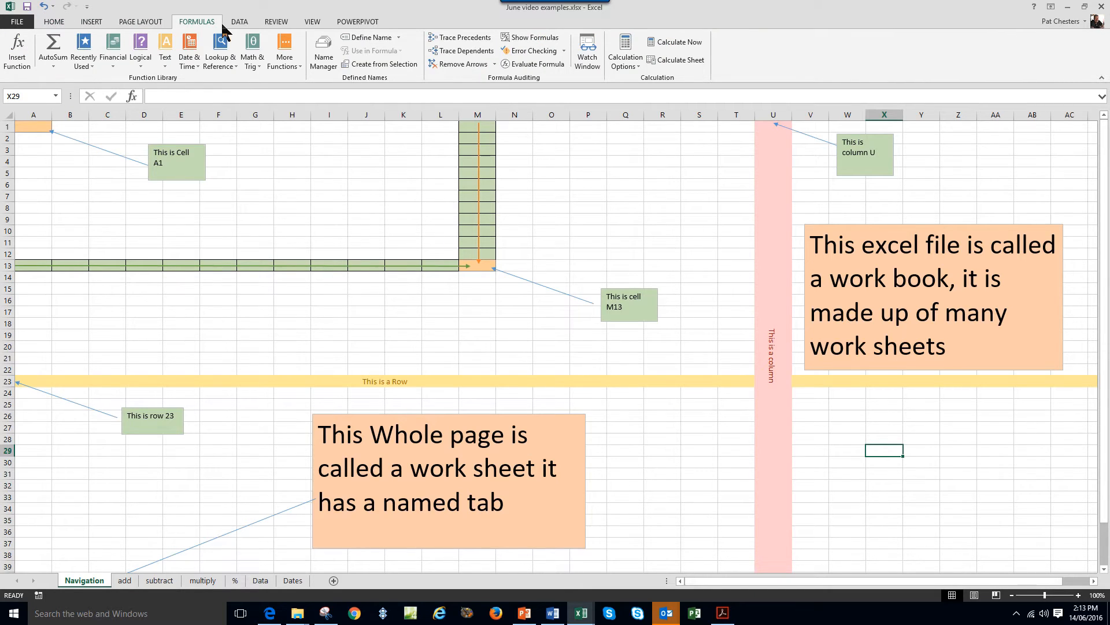
{"action": "left_click", "coordinate": [239, 22]}
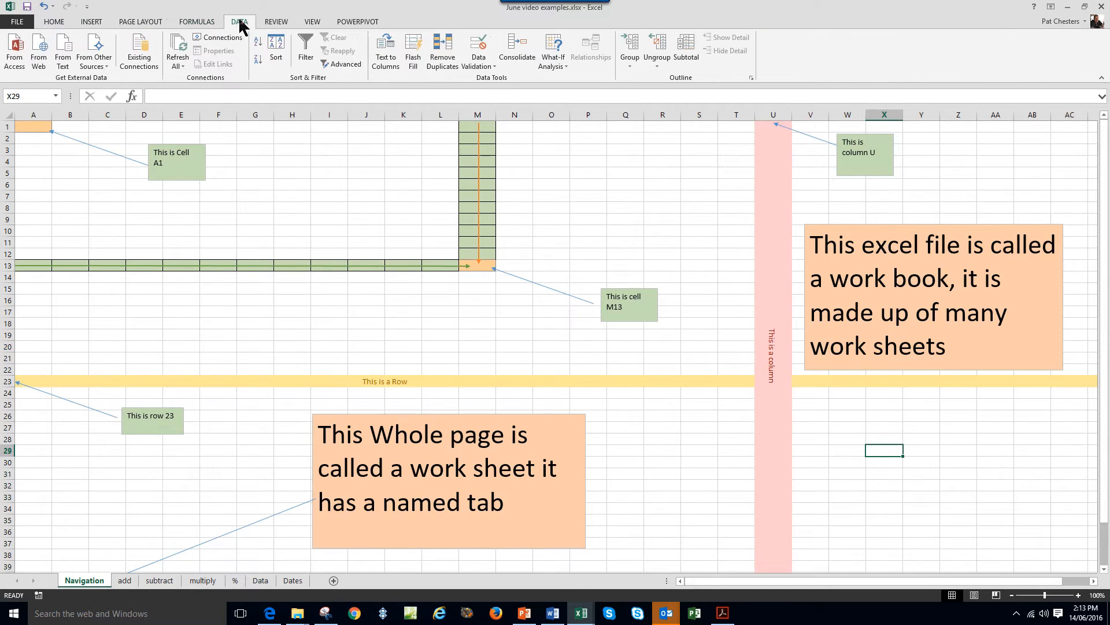
{"action": "left_click", "coordinate": [52, 24]}
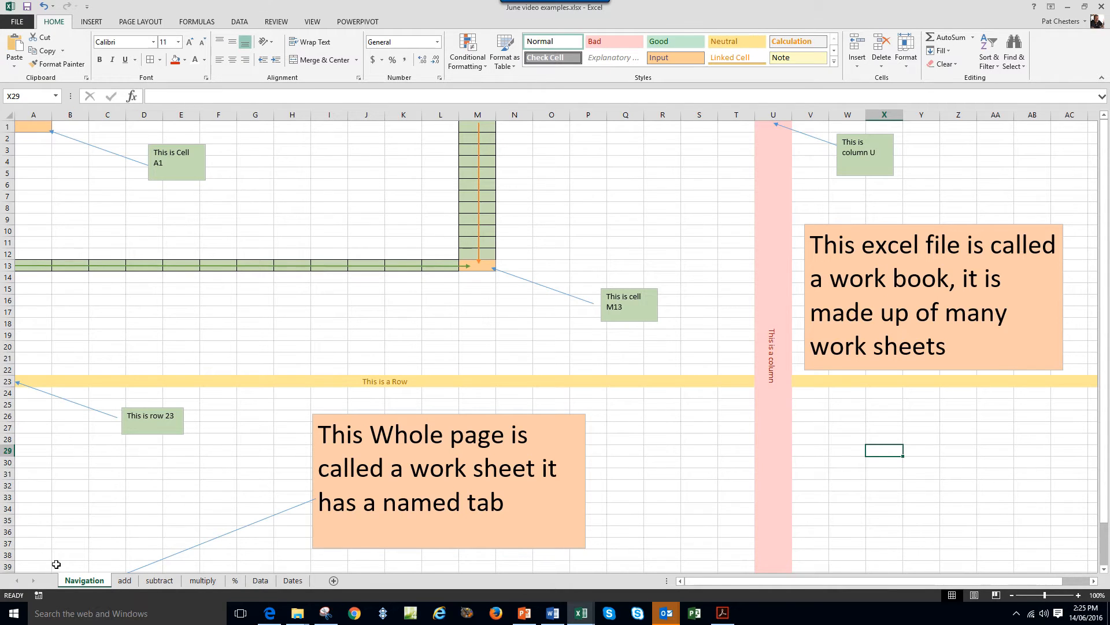
{"action": "left_click", "coordinate": [129, 581]}
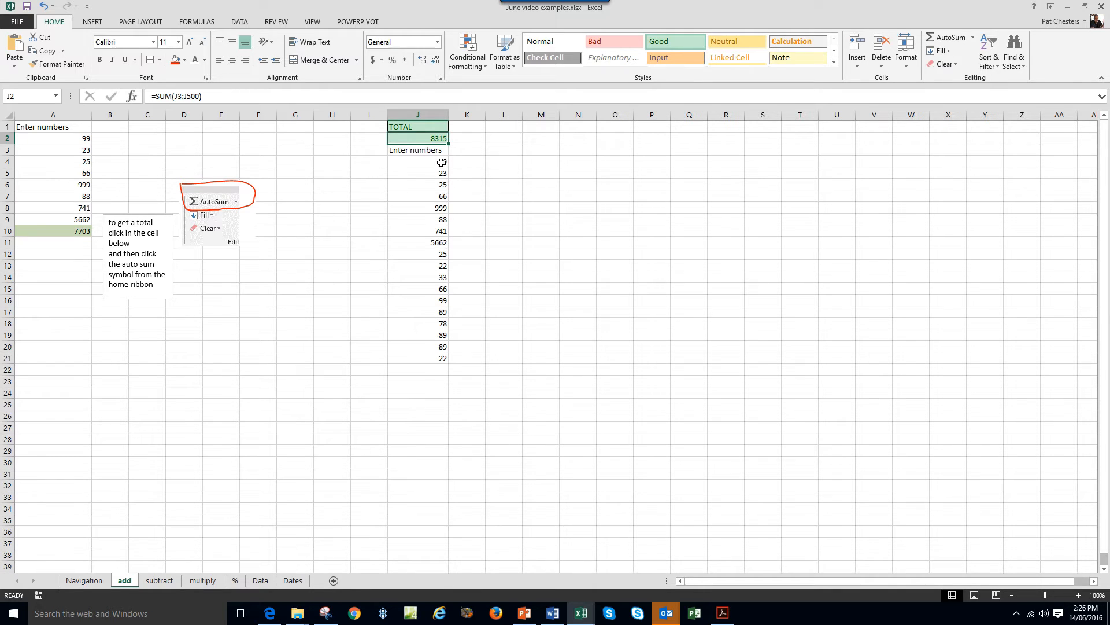
{"action": "left_click", "coordinate": [87, 233]}
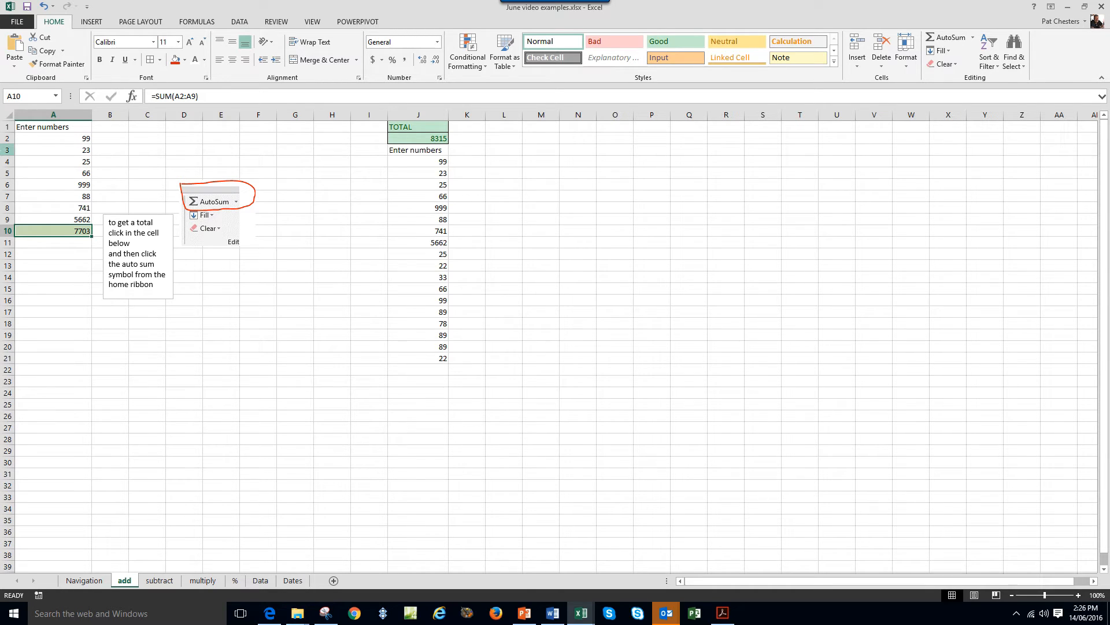
{"action": "left_click", "coordinate": [88, 152]}
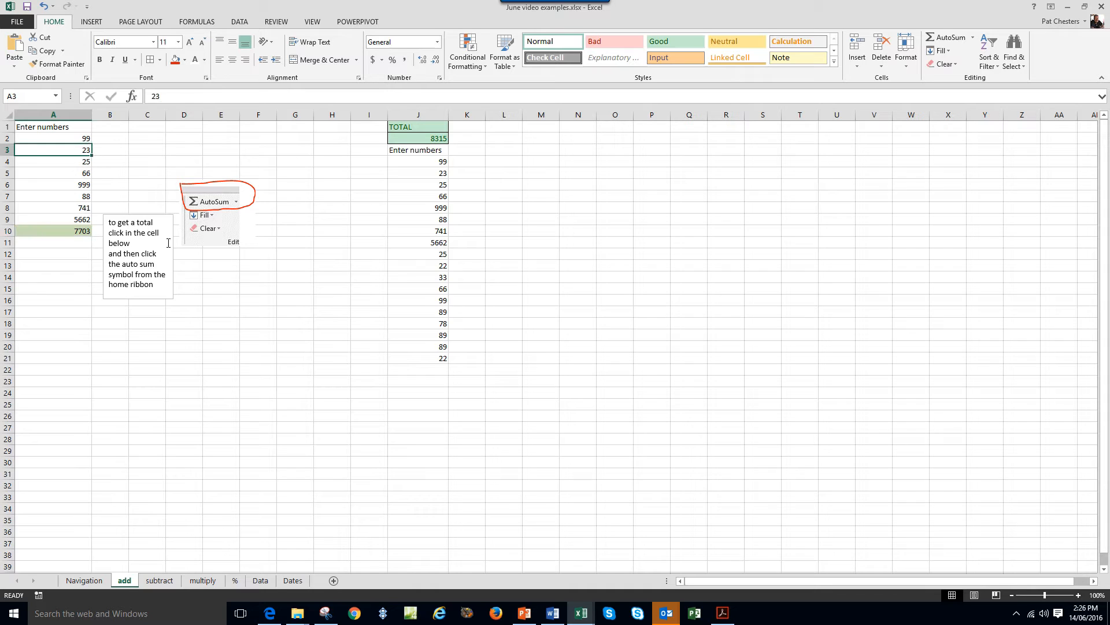
{"action": "left_click", "coordinate": [77, 231]}
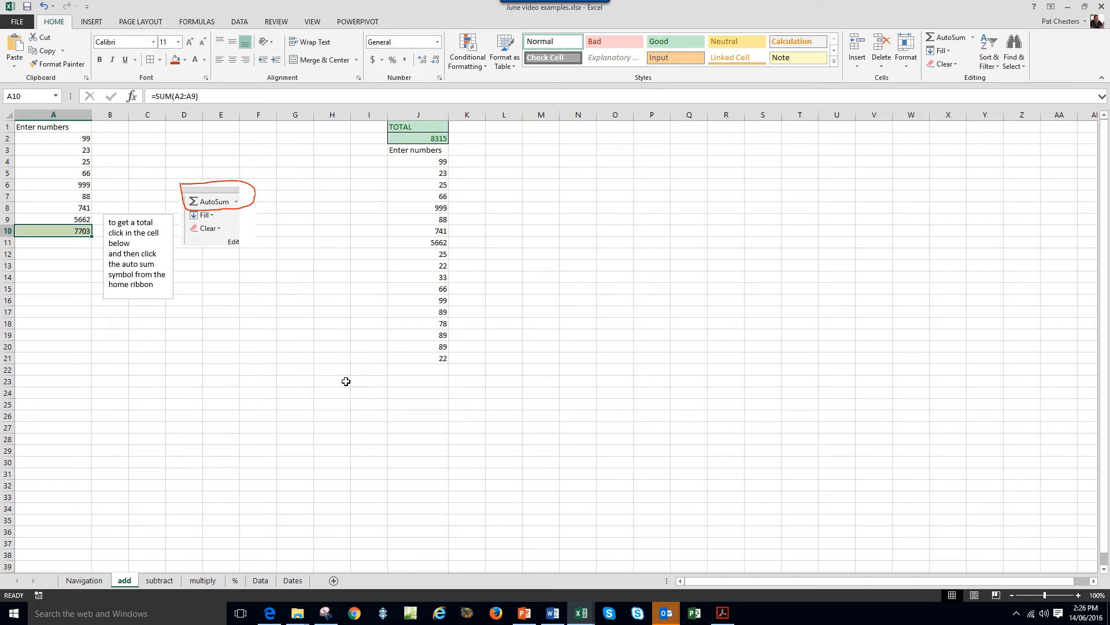
{"action": "left_click", "coordinate": [65, 128]}
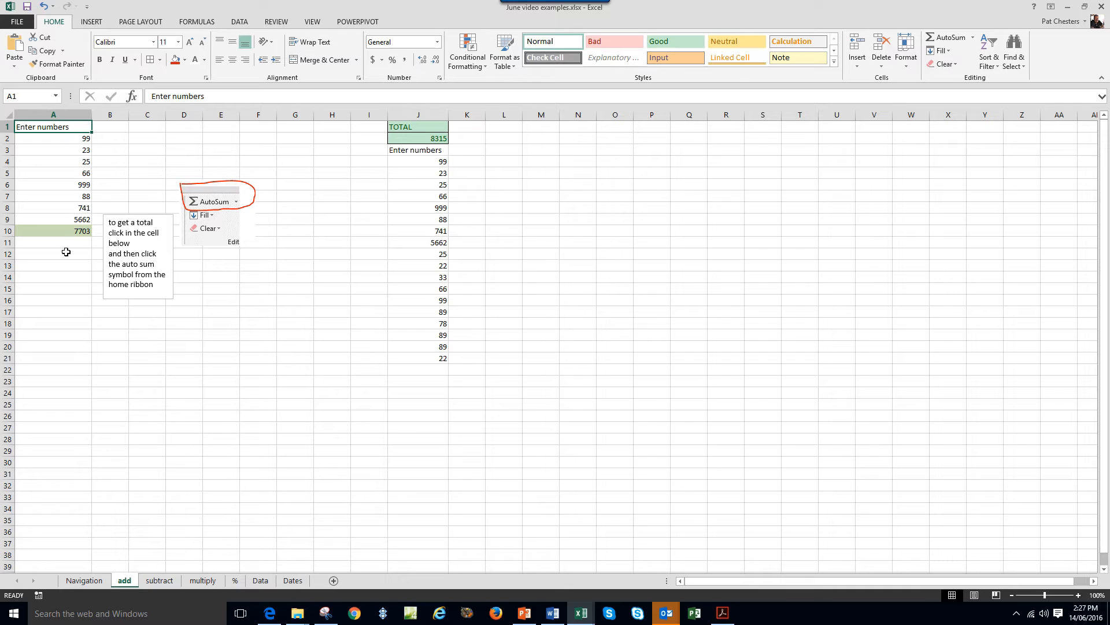
{"action": "left_click", "coordinate": [78, 141]}
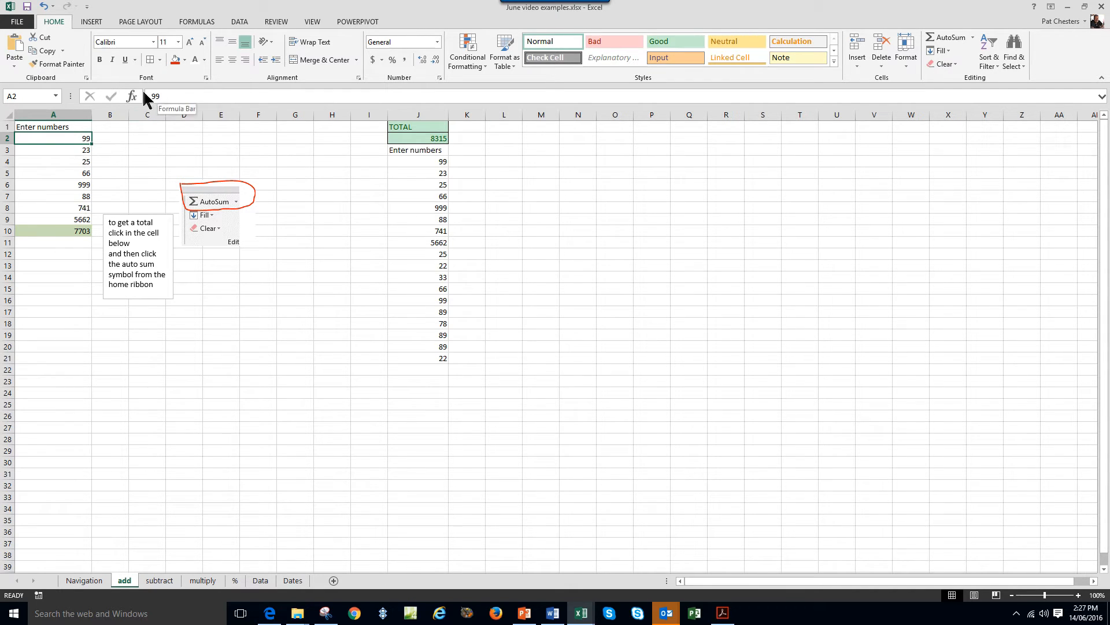
{"action": "left_click", "coordinate": [82, 154]}
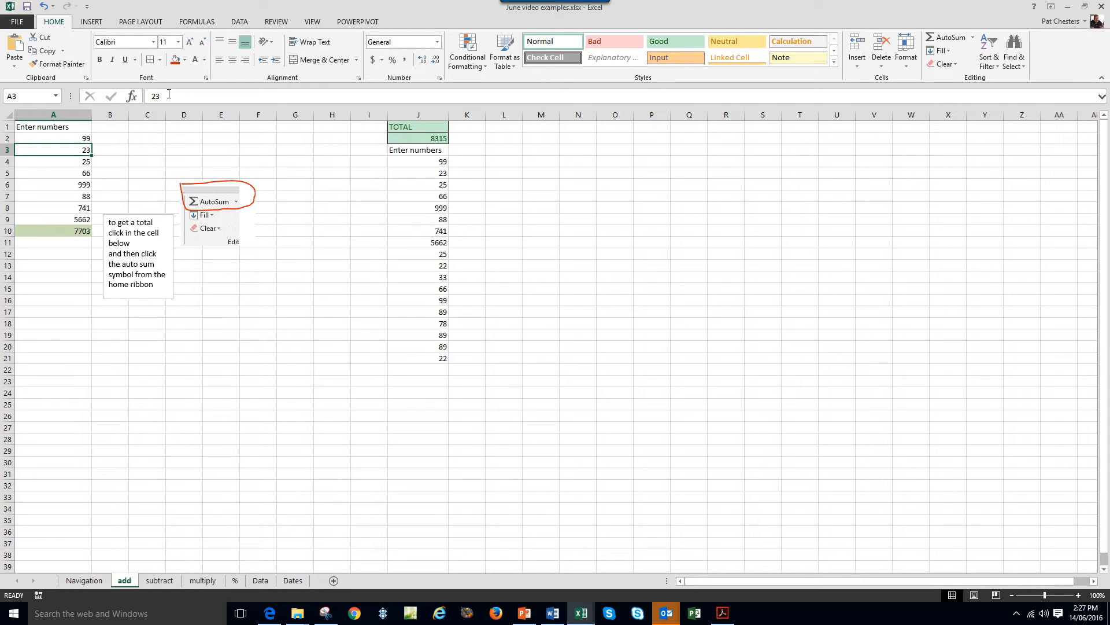
{"action": "left_click", "coordinate": [52, 166]}
Enter 21, 22 and 23 down cells O1 to O3.
{"action": "left_click", "coordinate": [616, 126]}
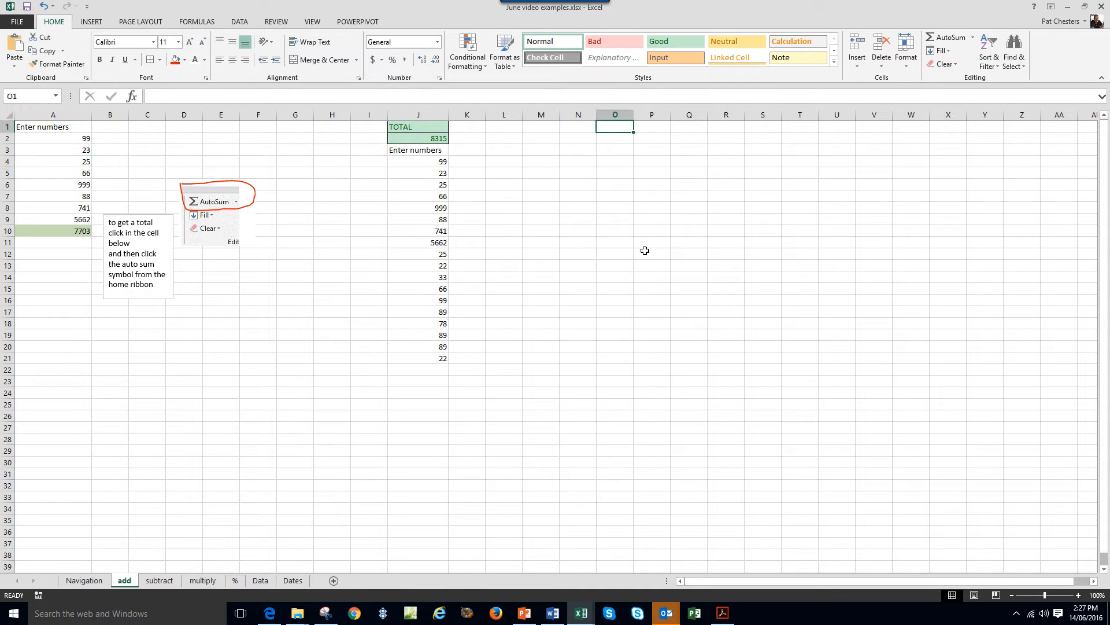
{"action": "type", "text": "21"}
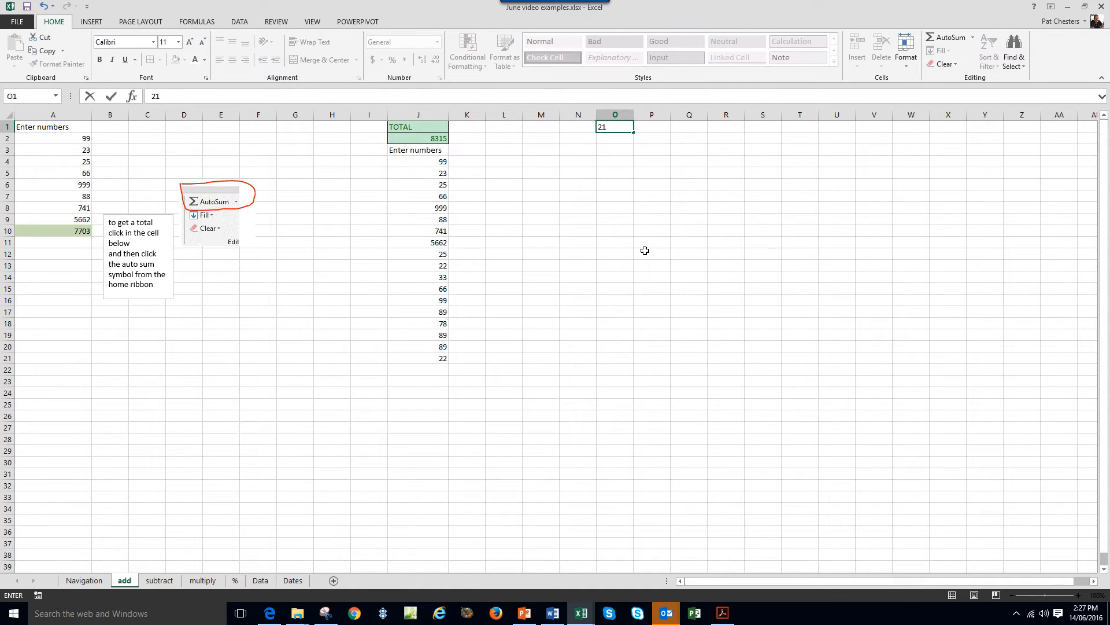
{"action": "key", "text": "Return"}
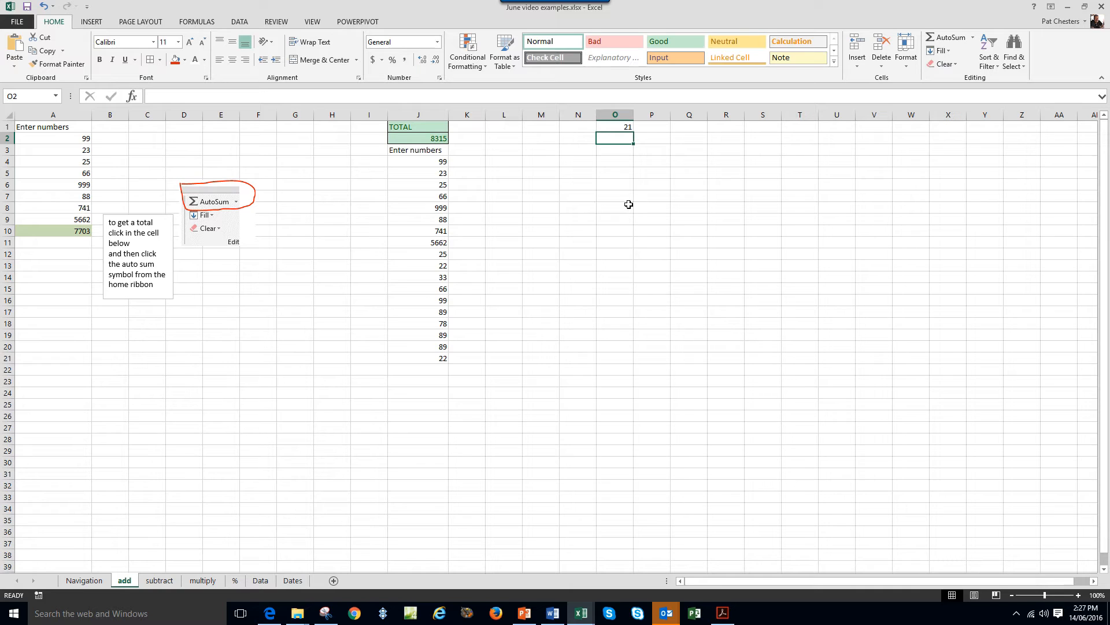
{"action": "type", "text": "22"}
{"action": "key", "text": "Return"}
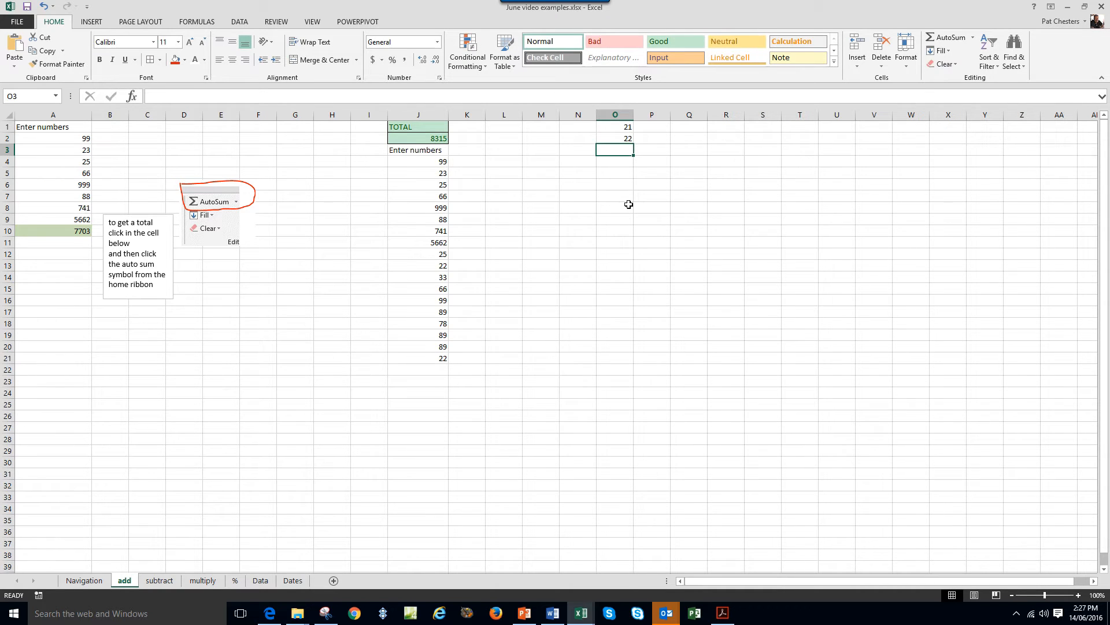
{"action": "type", "text": "23"}
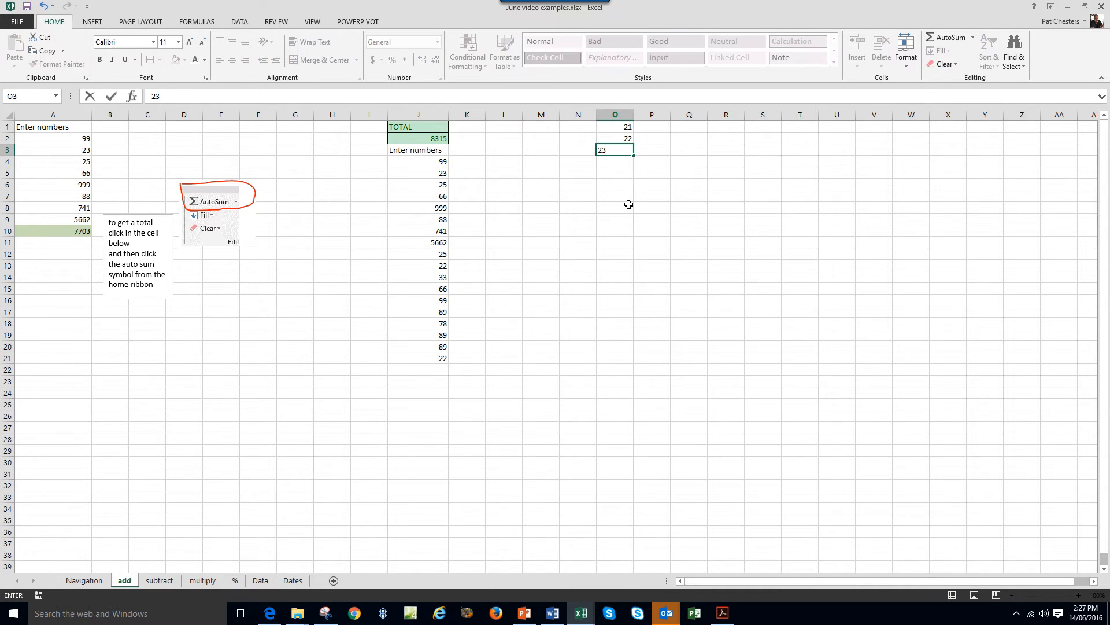
{"action": "key", "text": "Return"}
{"action": "type", "text": "."}
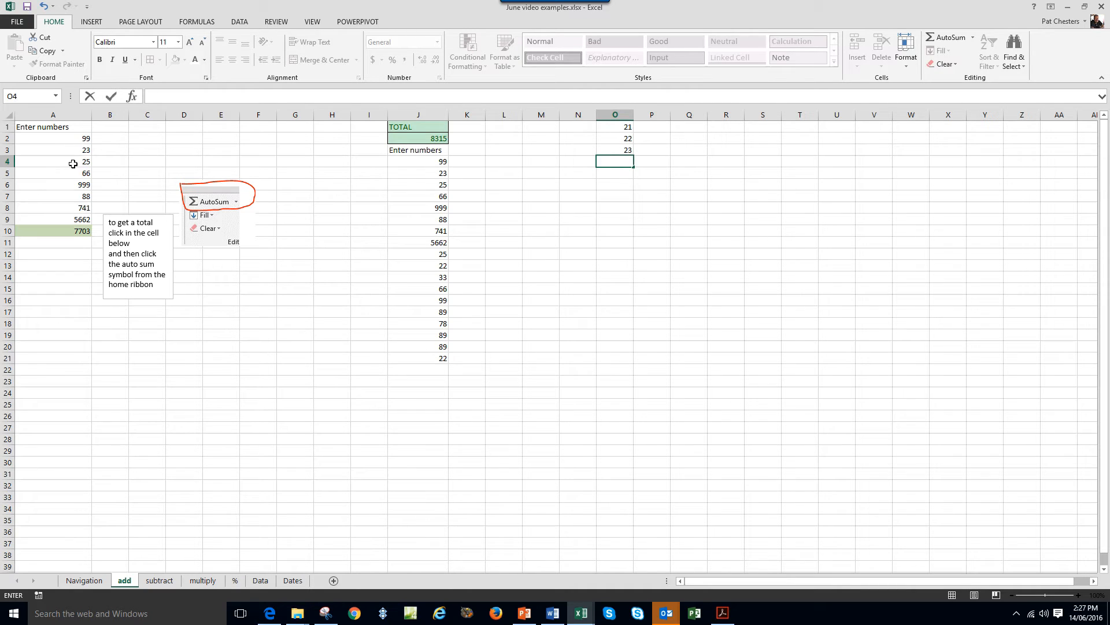
Inspect A10's =SUM(A2:A9) formula, leaving it unchanged.
{"action": "left_click", "coordinate": [75, 233]}
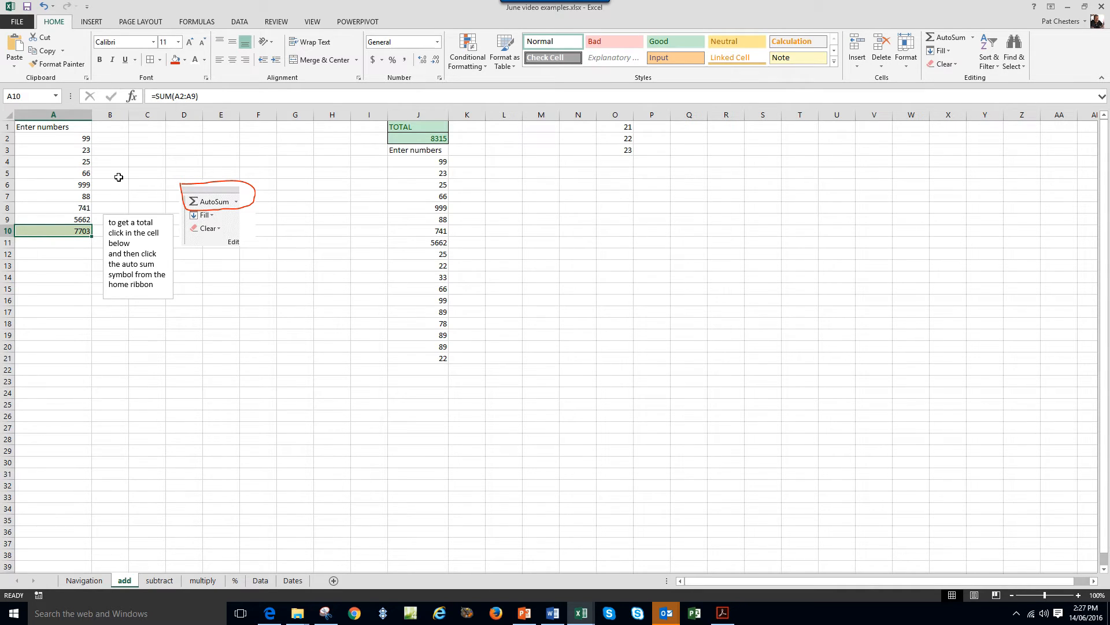
{"action": "left_click_drag", "start_coordinate": [202, 96], "coordinate": [149, 96]}
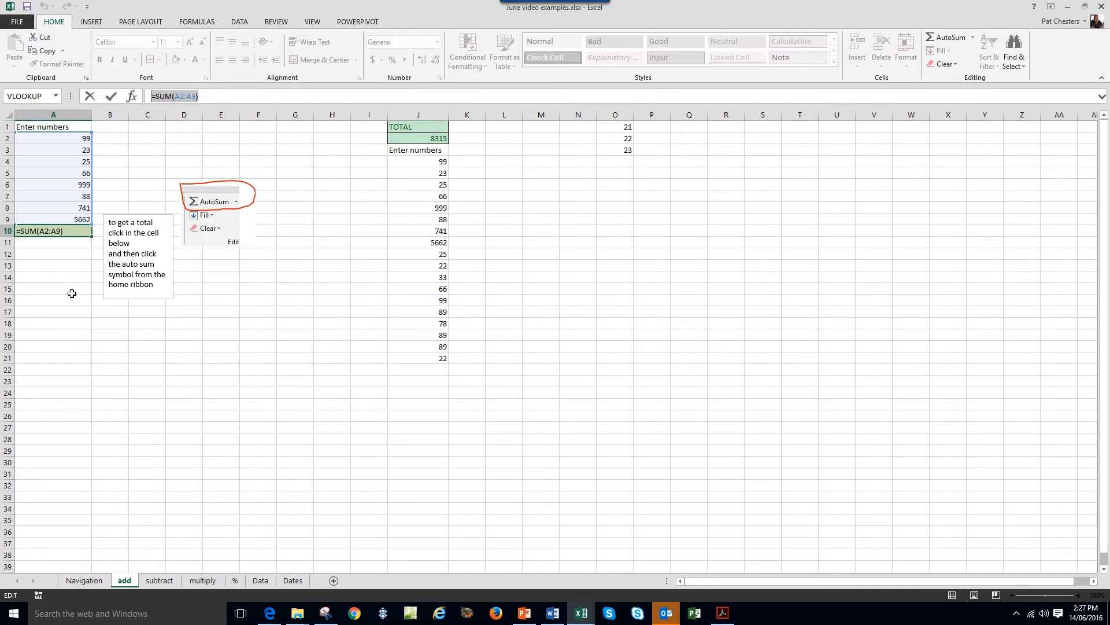
{"action": "key", "text": "ctrl+Return"}
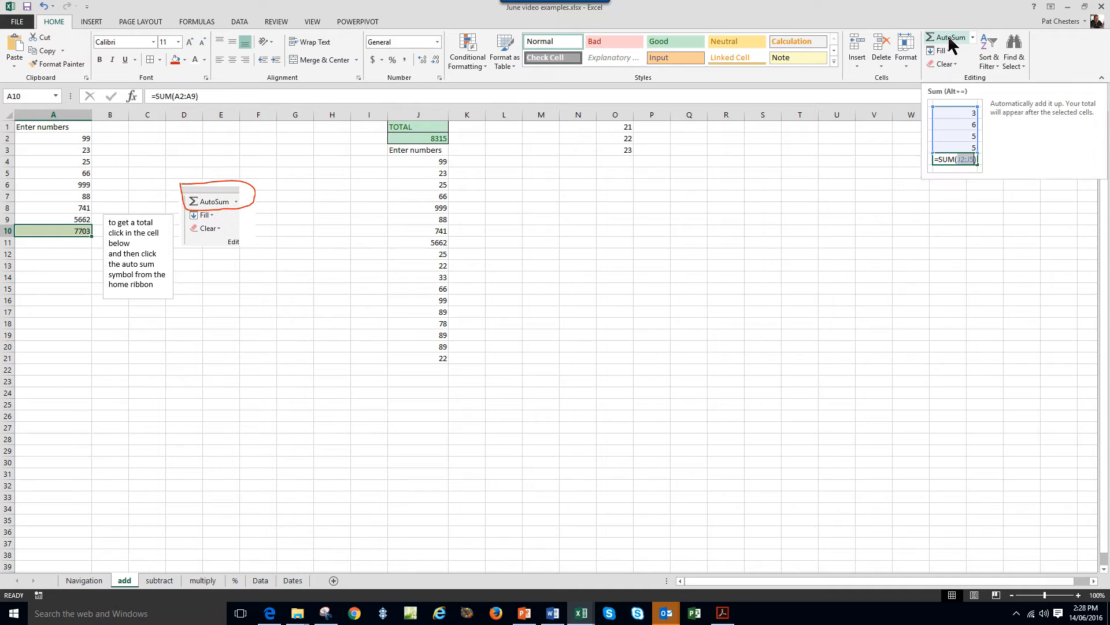
Total O1:O3 in O4 with AutoSum, giving 66.
{"action": "left_click", "coordinate": [617, 162]}
{"action": "left_click", "coordinate": [622, 197]}
{"action": "left_click", "coordinate": [631, 160]}
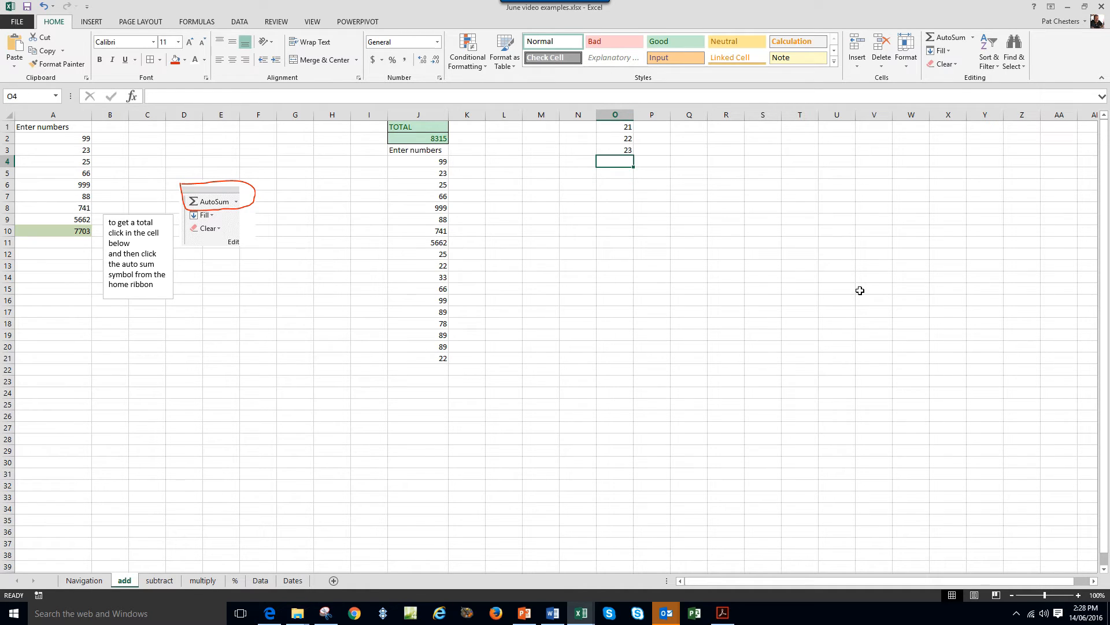
{"action": "left_click", "coordinate": [943, 40]}
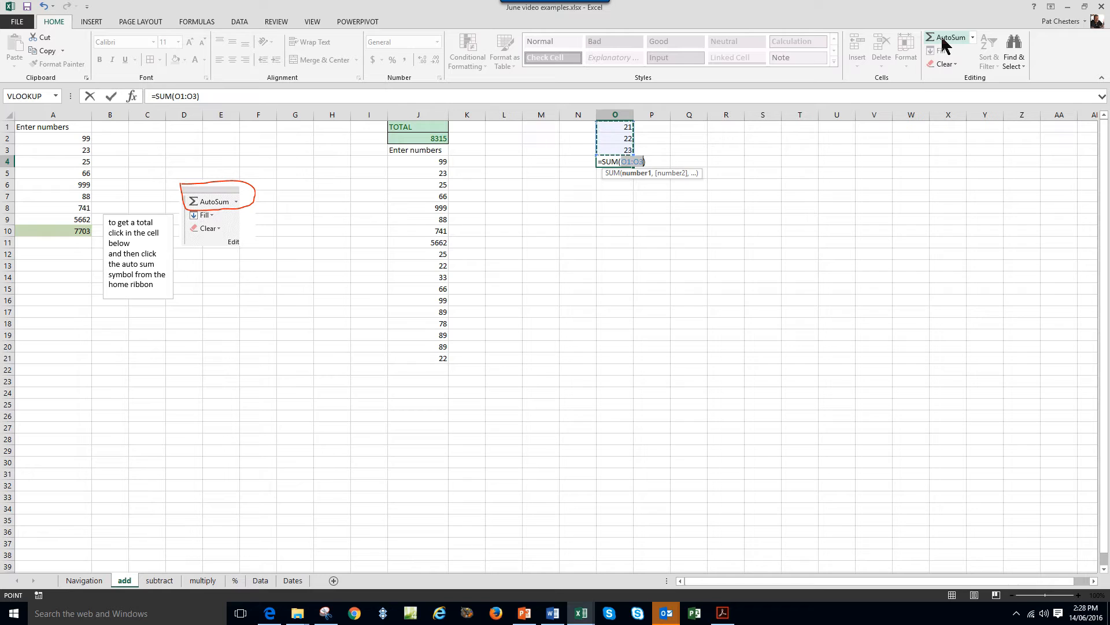
{"action": "key", "text": "Return"}
Apply the orange Input cell style to the O4 total and compare it with A10's total.
{"action": "left_click", "coordinate": [626, 162]}
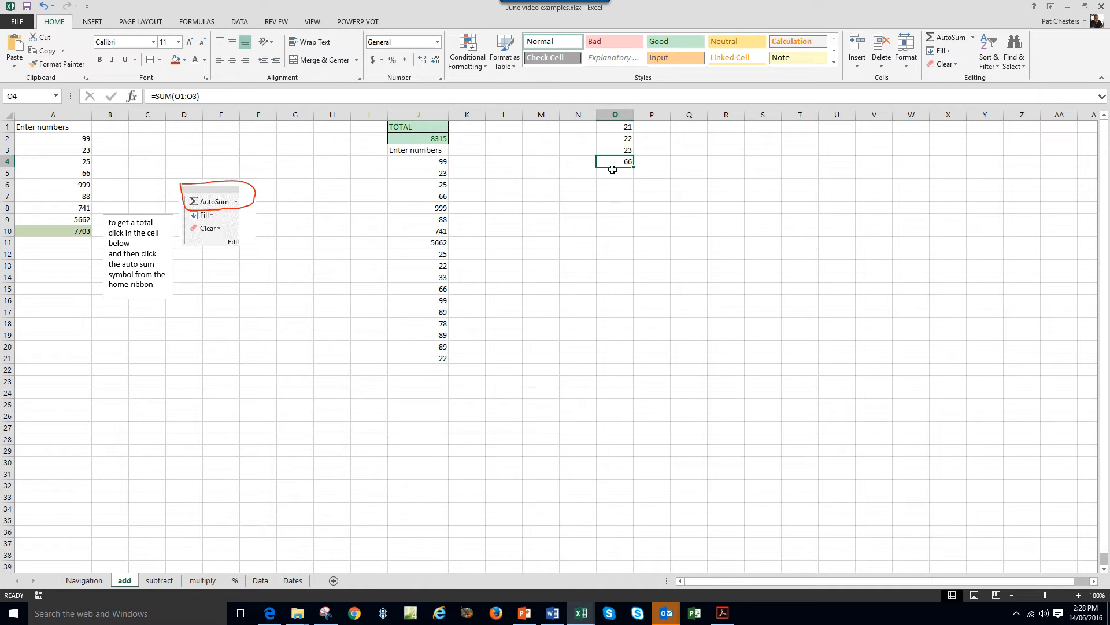
{"action": "left_click", "coordinate": [676, 57]}
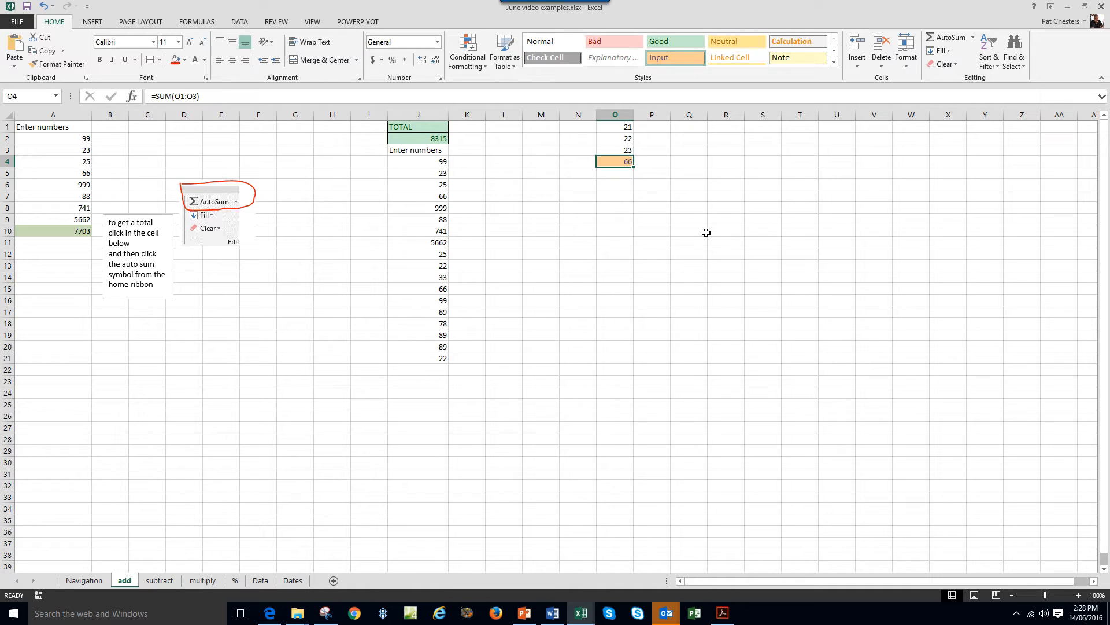
{"action": "left_click", "coordinate": [677, 276]}
{"action": "left_click", "coordinate": [606, 162]}
{"action": "left_click", "coordinate": [583, 287]}
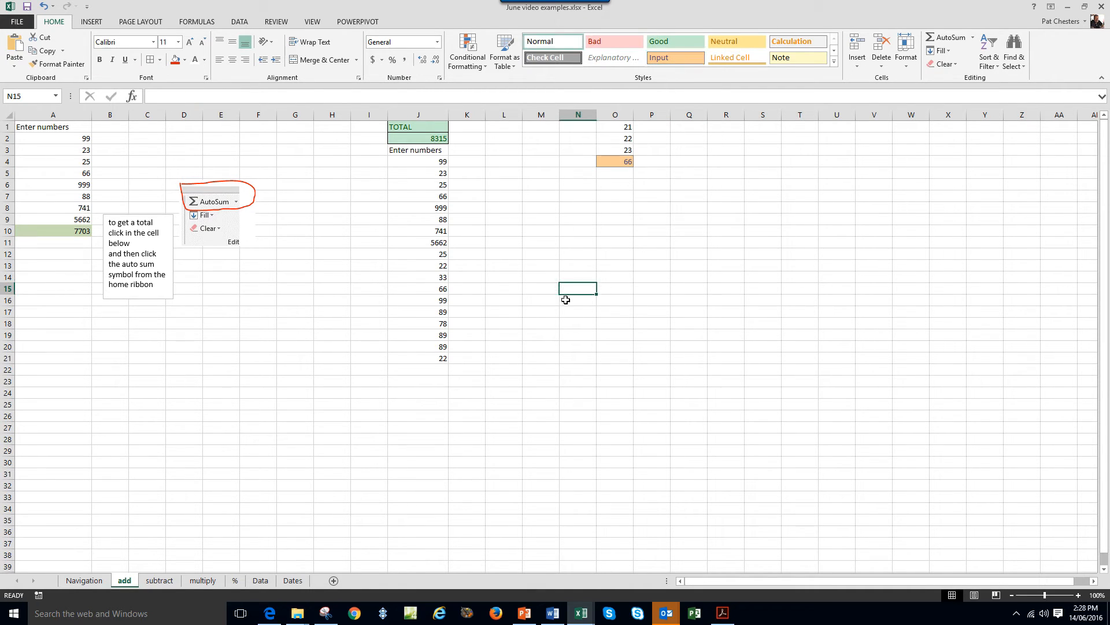
{"action": "left_click", "coordinate": [68, 232]}
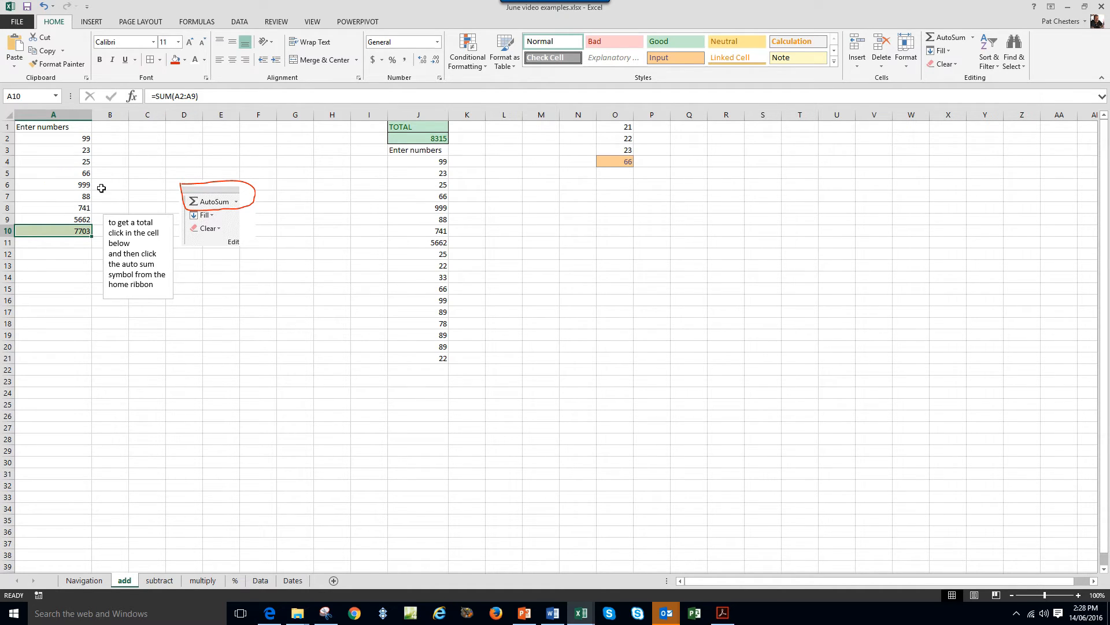
{"action": "left_click", "coordinate": [81, 265]}
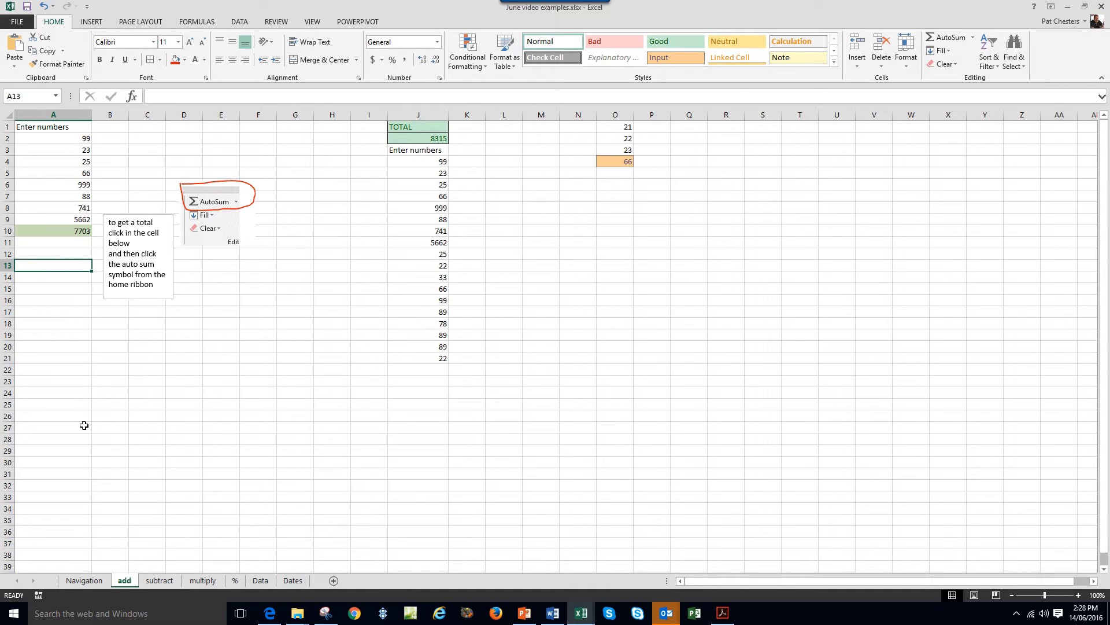
{"action": "left_click", "coordinate": [617, 301]}
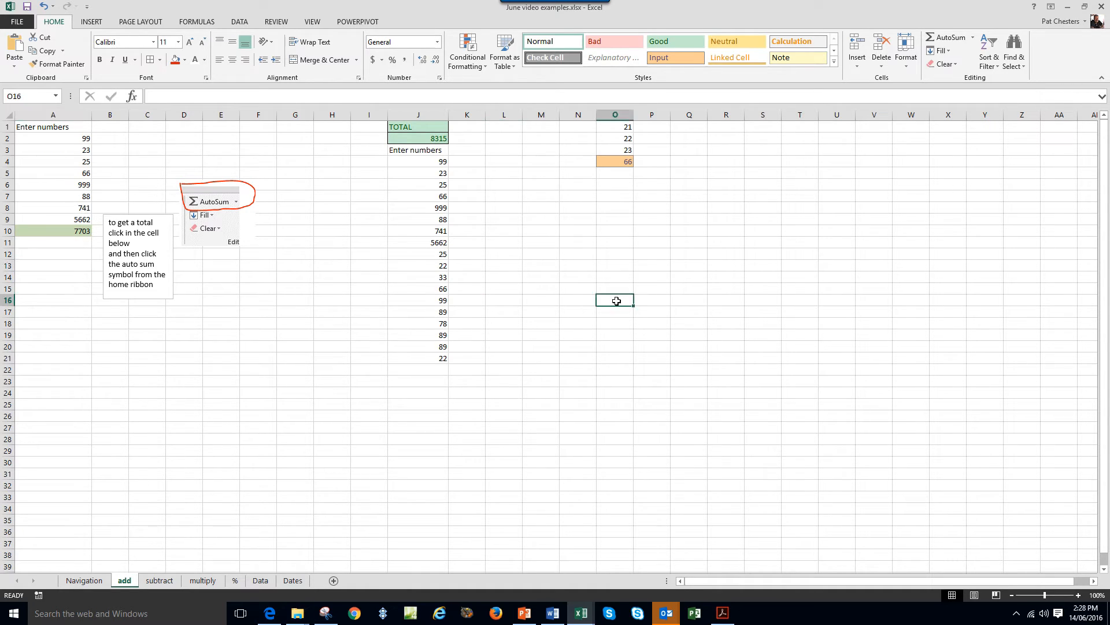
{"action": "type", "text": "1"}
{"action": "left_click", "coordinate": [653, 300]}
{"action": "type", "text": "3"}
{"action": "left_click", "coordinate": [683, 303]}
{"action": "type", "text": "4"}
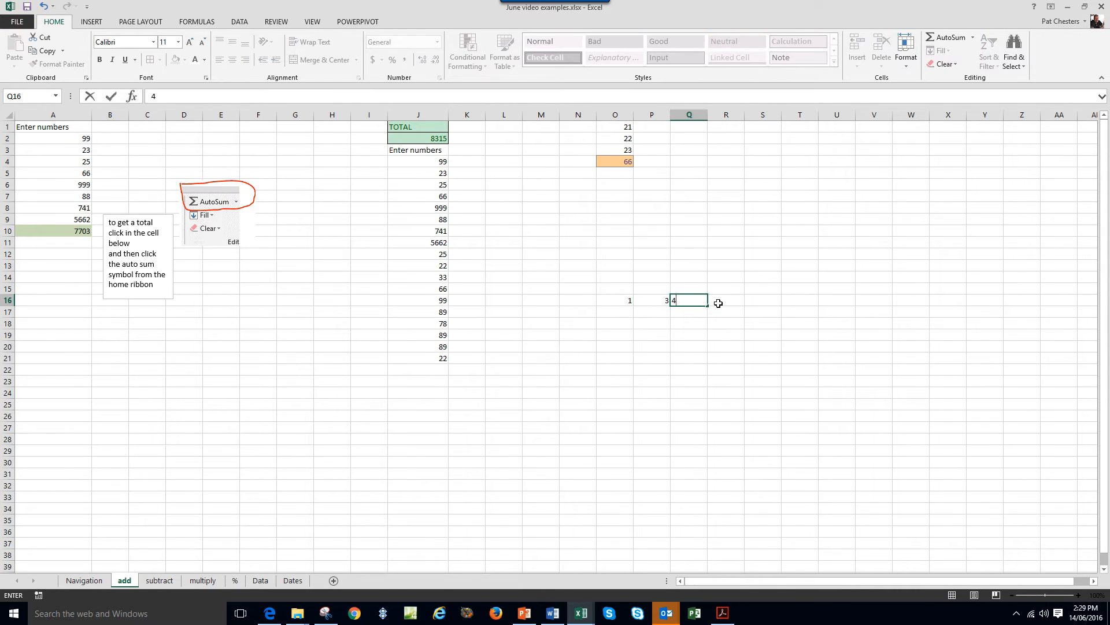
{"action": "left_click", "coordinate": [720, 301]}
{"action": "type", "text": "6"}
{"action": "left_click", "coordinate": [761, 300]}
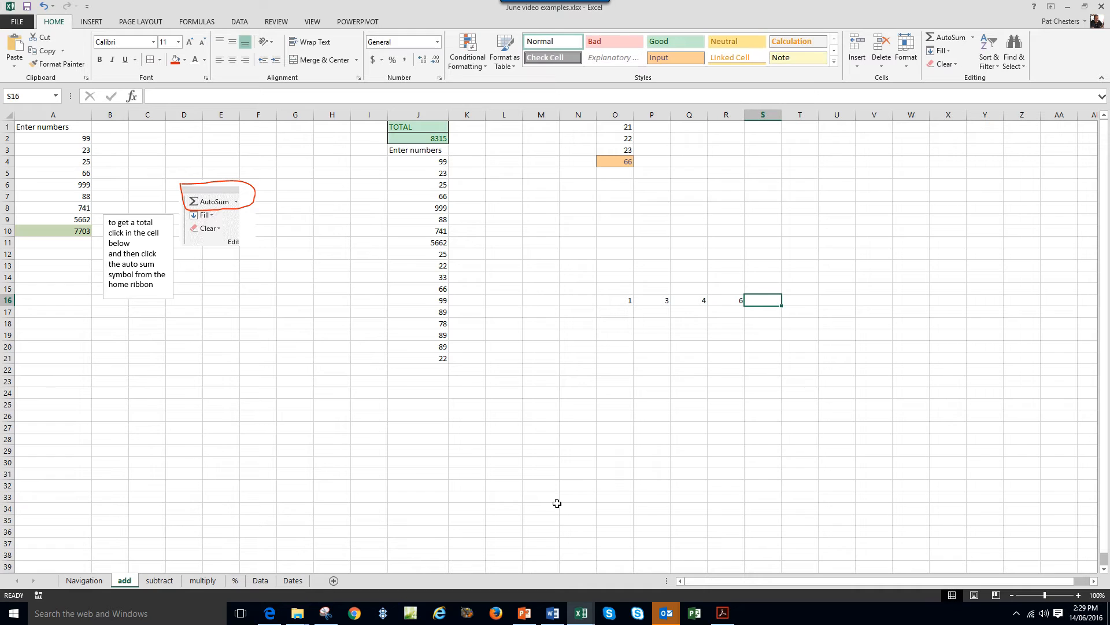
{"action": "left_click", "coordinate": [941, 43]}
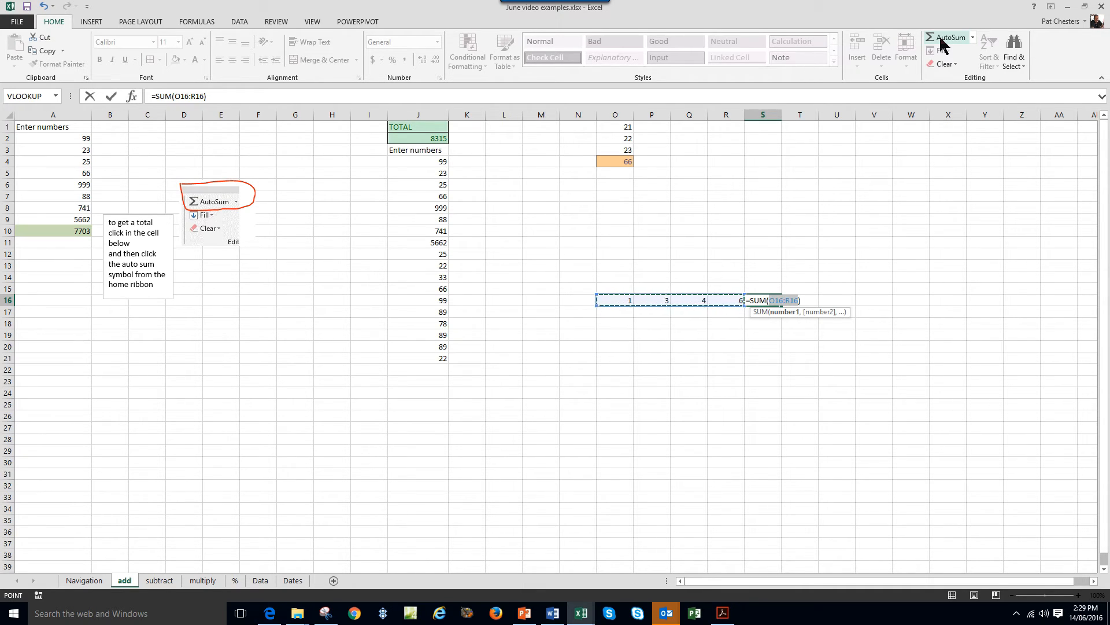
{"action": "key", "text": "Return"}
{"action": "left_click", "coordinate": [755, 299]}
{"action": "left_click", "coordinate": [668, 60]}
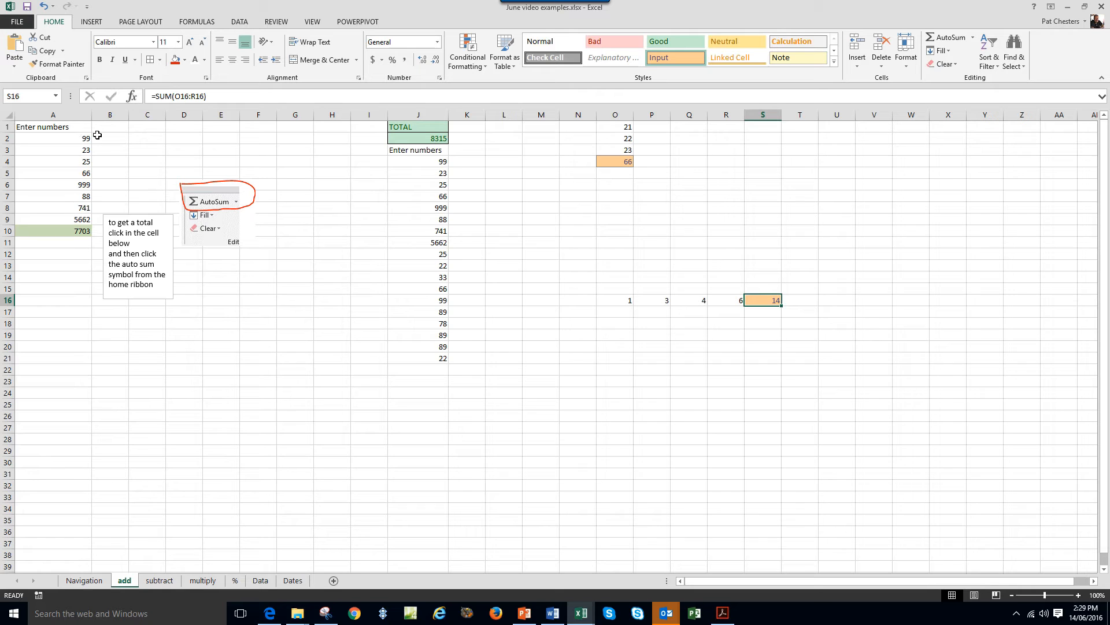
{"action": "left_click", "coordinate": [69, 229]}
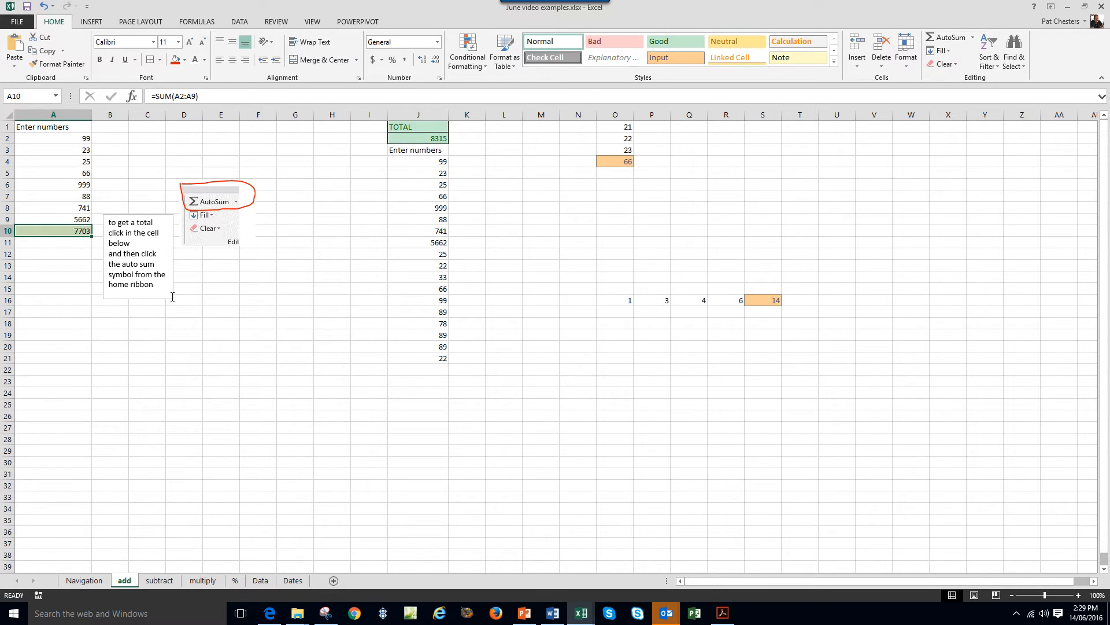
{"action": "left_click", "coordinate": [443, 162]}
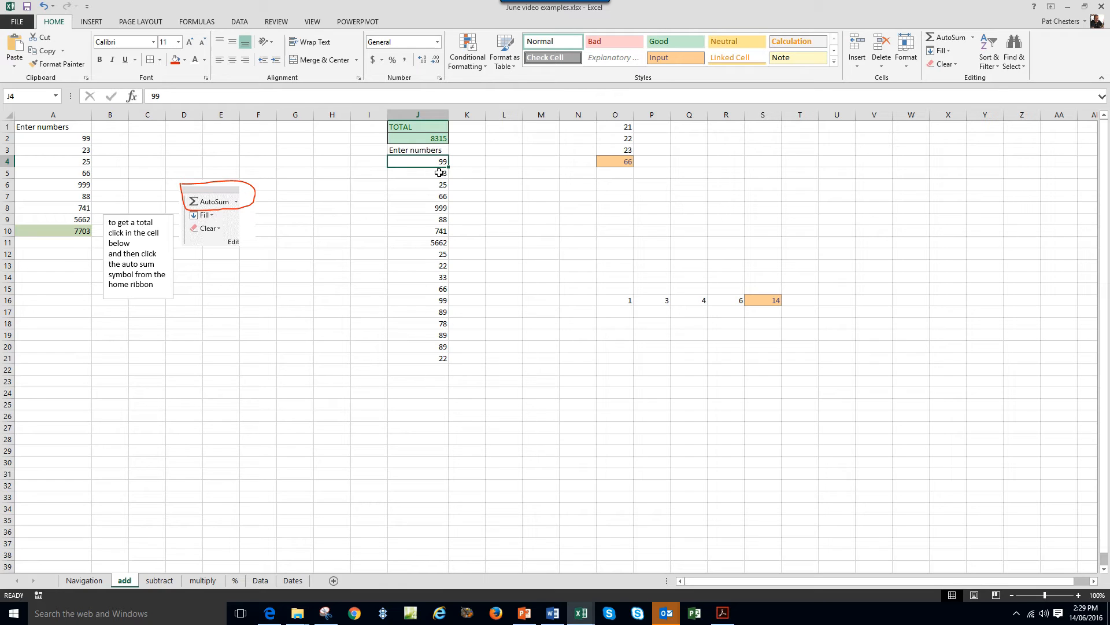
Append 23 and 25 below the column J list.
{"action": "left_click", "coordinate": [439, 371]}
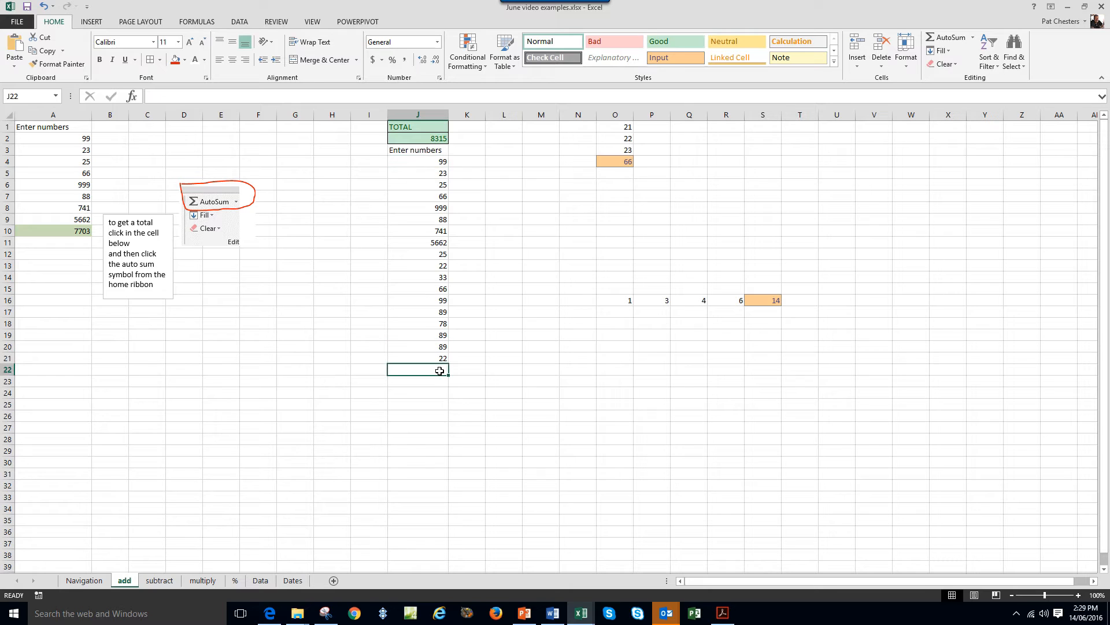
{"action": "type", "text": "23"}
{"action": "key", "text": "Return"}
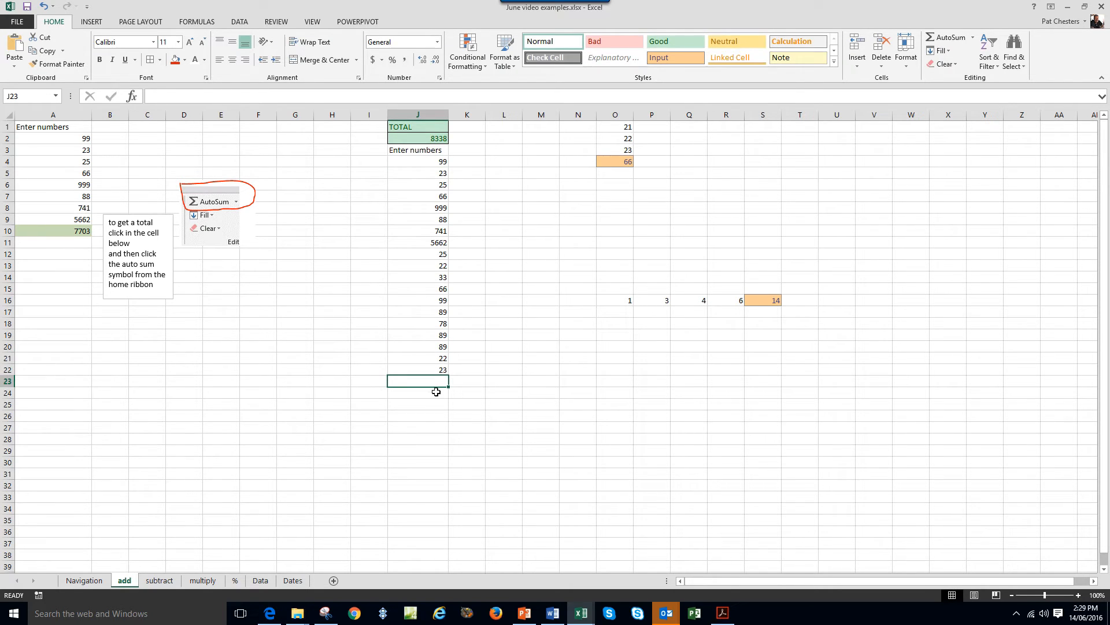
{"action": "type", "text": "25"}
{"action": "key", "text": "Return"}
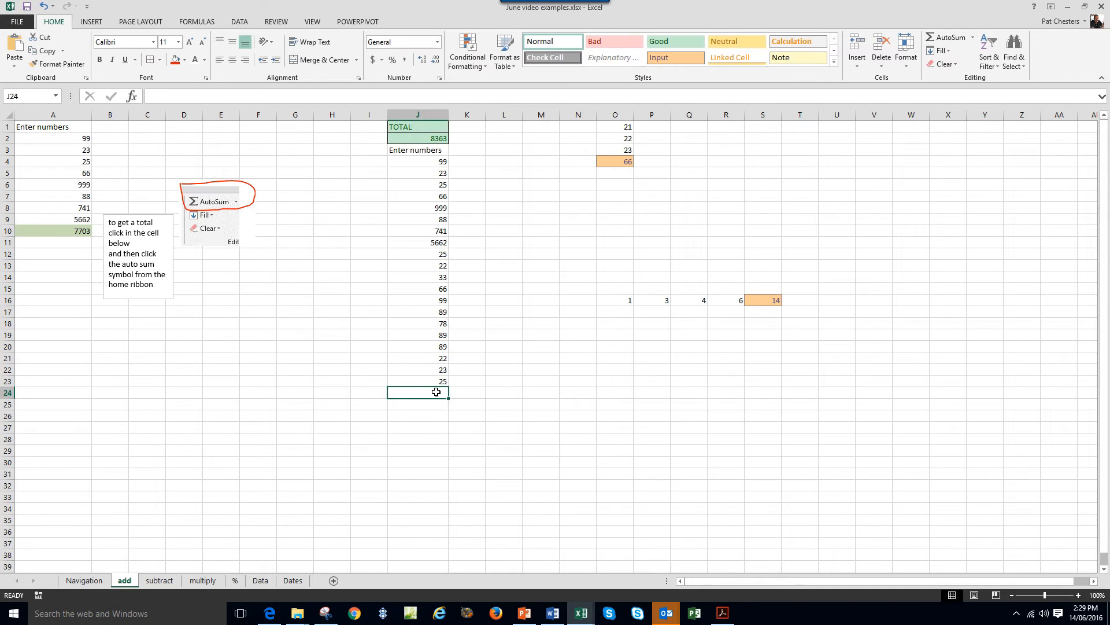
Open J2's =SUM(J3:J500) total formula for editing.
{"action": "left_click", "coordinate": [425, 127]}
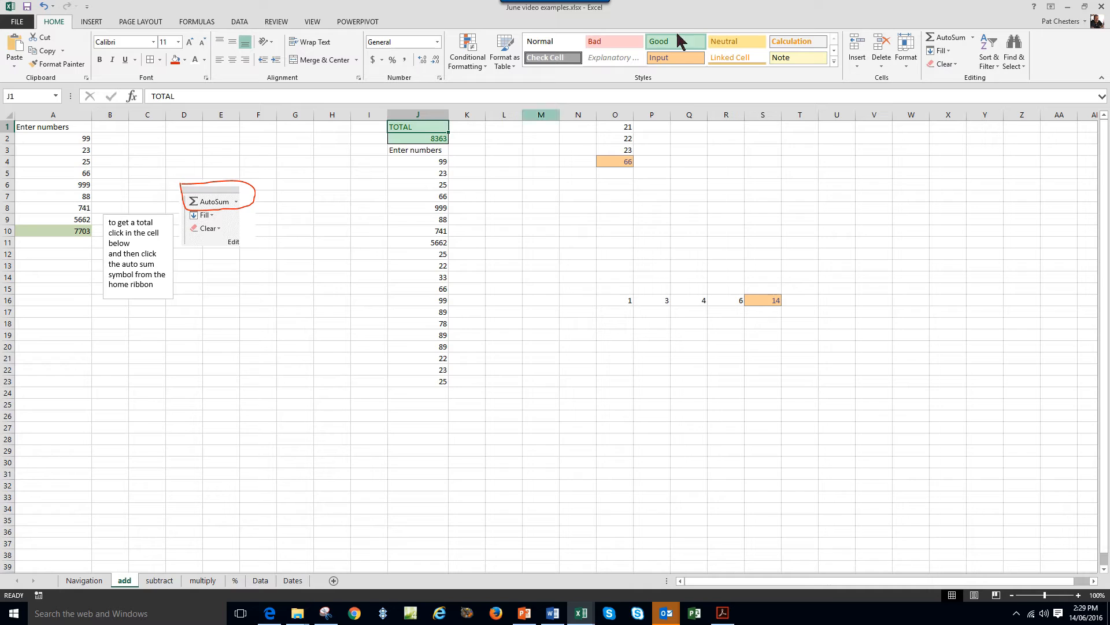
{"action": "left_click", "coordinate": [425, 140]}
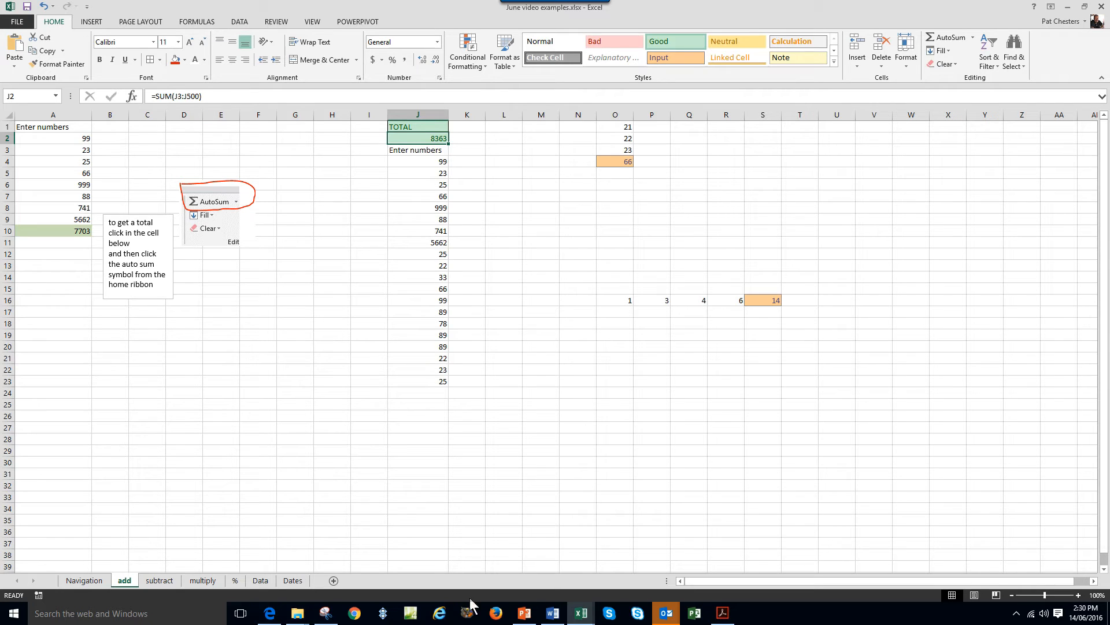
{"action": "left_click", "coordinate": [196, 96]}
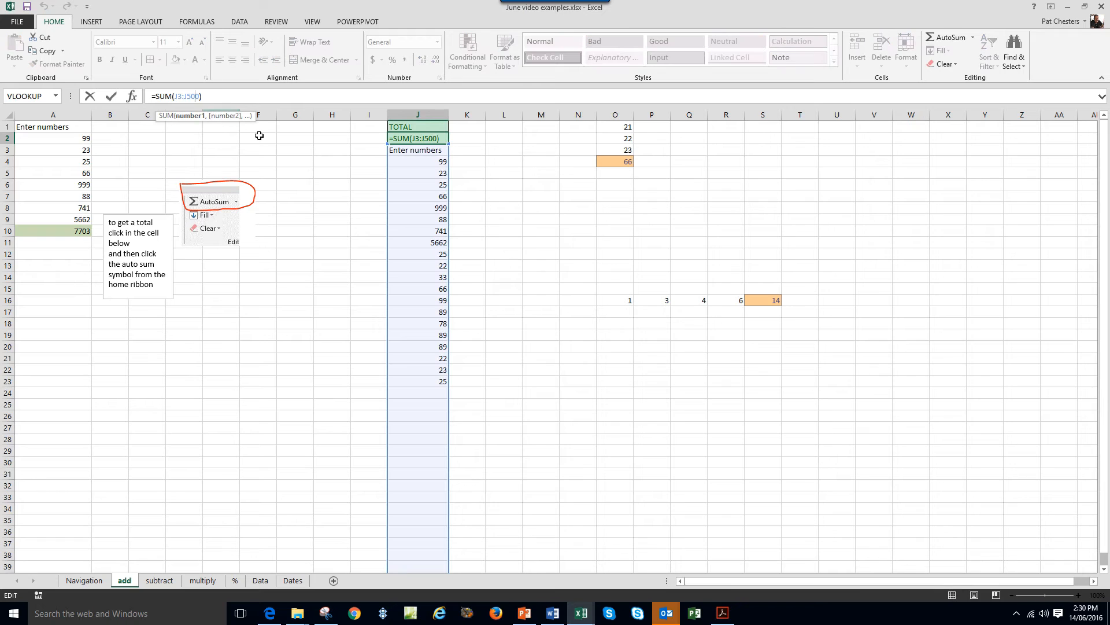
Extend the J2 total to =SUM(J3:J5000) and clear the numbers from J11 downward.
{"action": "type", "text": "0"}
{"action": "key", "text": "Return"}
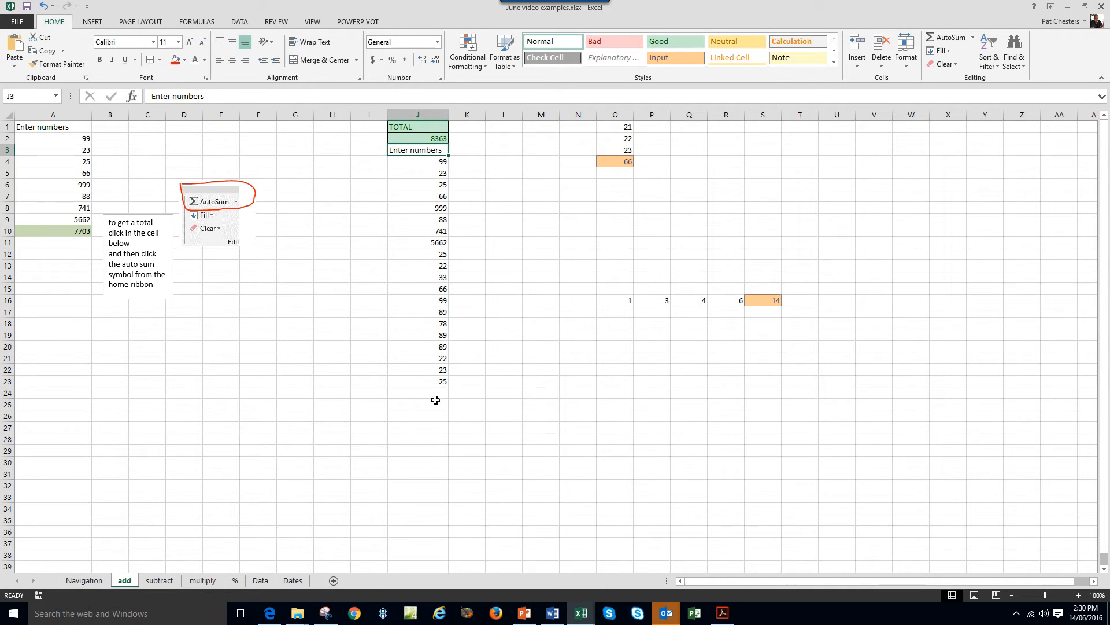
{"action": "left_click_drag", "start_coordinate": [427, 243], "coordinate": [416, 383]}
{"action": "right_click", "coordinate": [403, 322]}
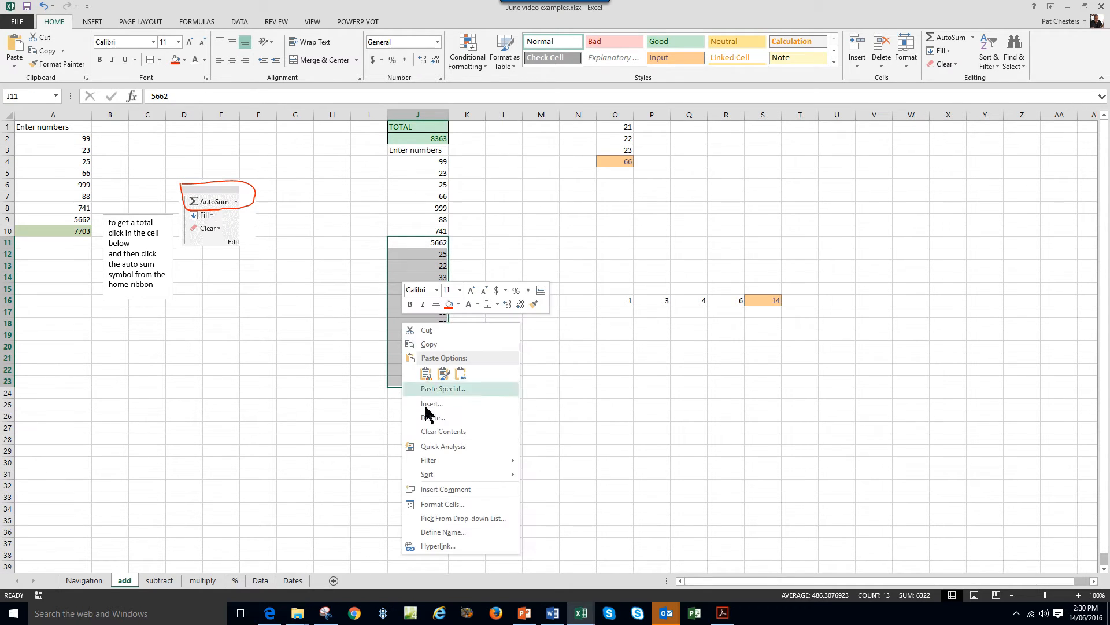
{"action": "left_click", "coordinate": [426, 431]}
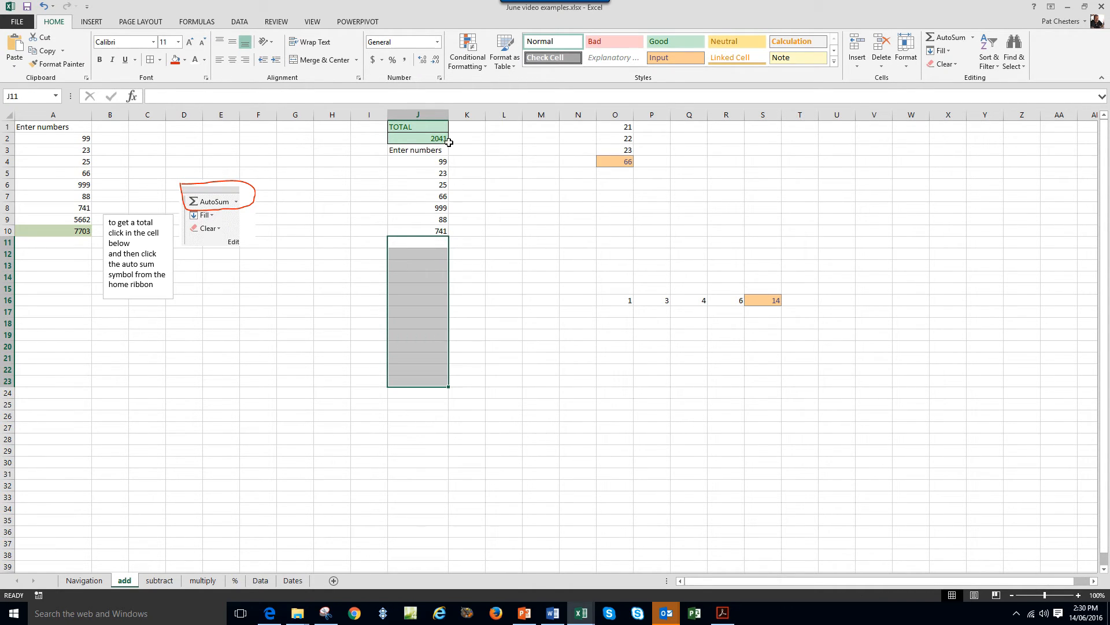
Enter 20, 63, 69, 58 and 54 down from J11, bringing the total to 2305.
{"action": "left_click", "coordinate": [426, 243]}
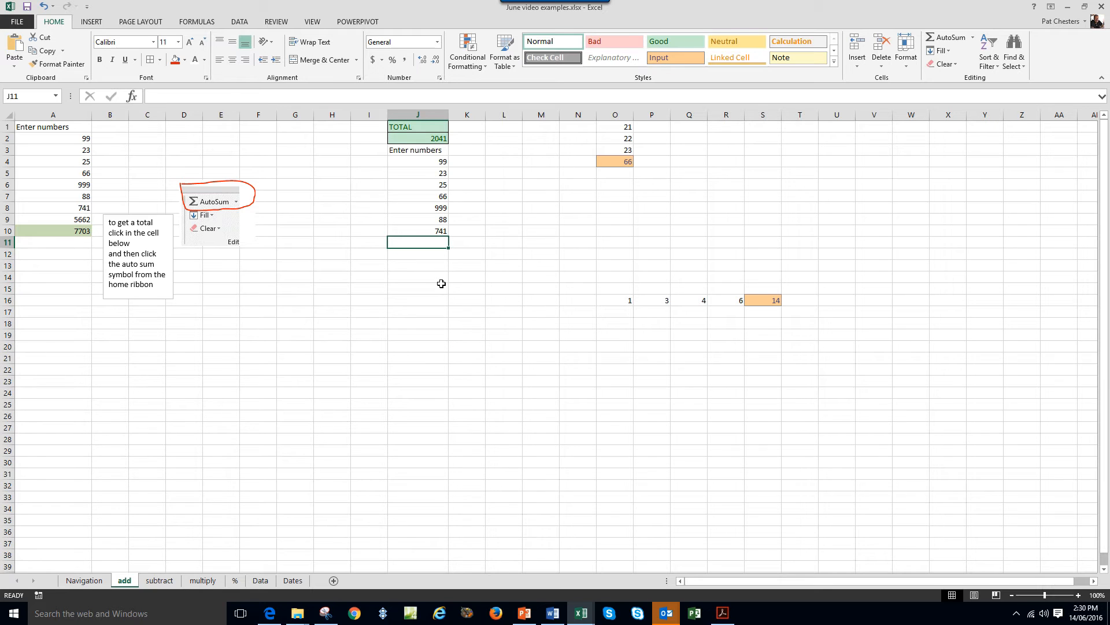
{"action": "type", "text": "20"}
{"action": "key", "text": "Return"}
{"action": "type", "text": "63"}
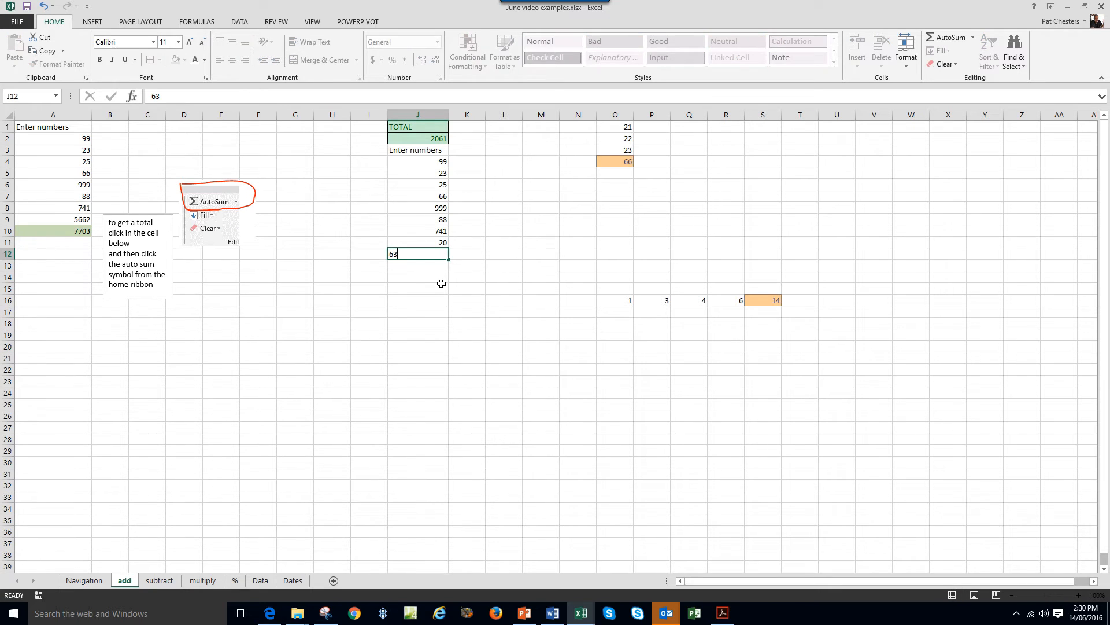
{"action": "key", "text": "Return"}
{"action": "type", "text": "69"}
{"action": "key", "text": "Return"}
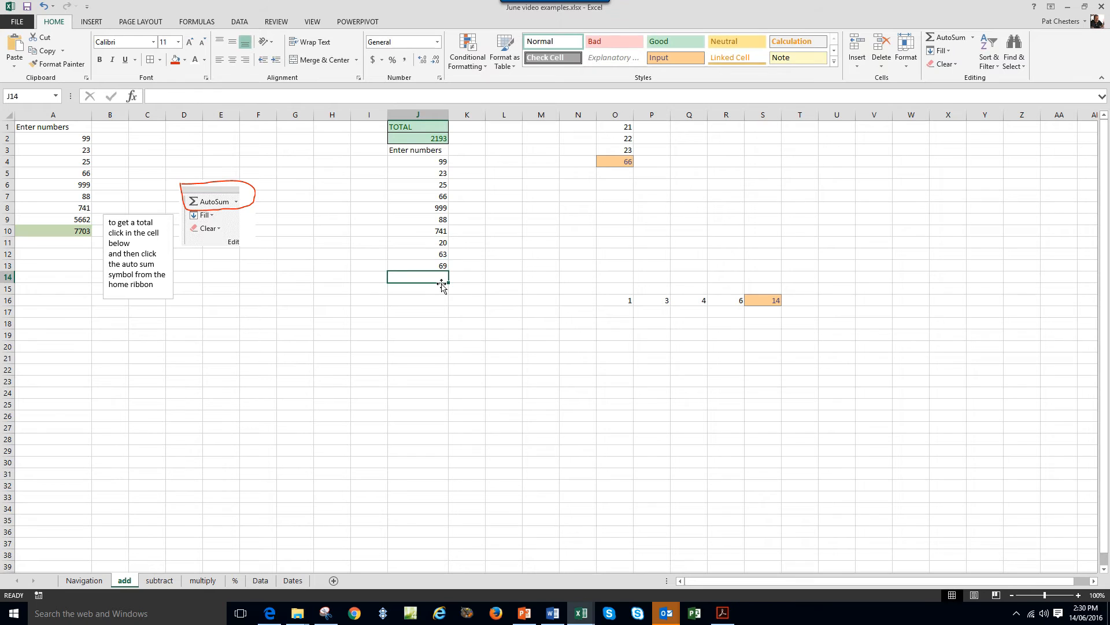
{"action": "type", "text": "58"}
{"action": "key", "text": "Return"}
{"action": "type", "text": "54"}
{"action": "key", "text": "Return"}
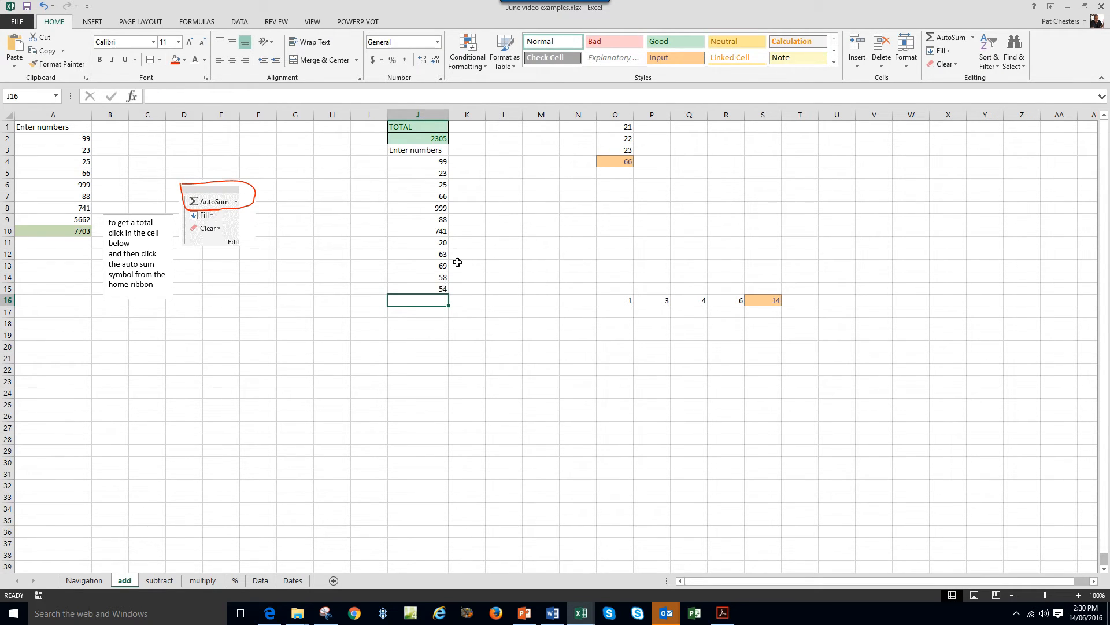
{"action": "left_click", "coordinate": [443, 141]}
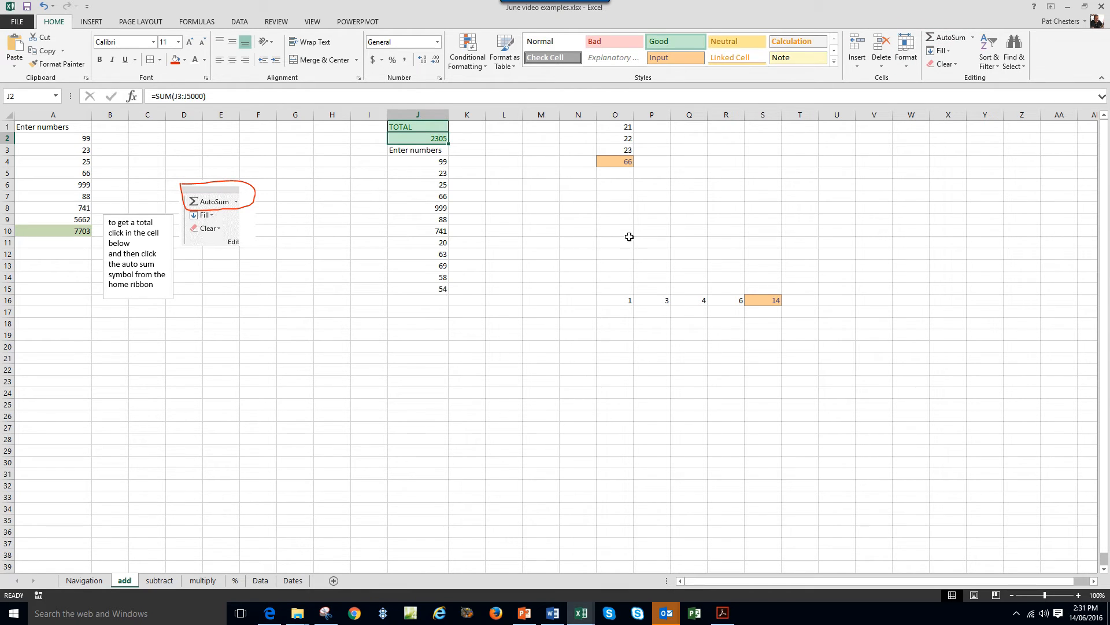
Enter 4 in L16 and 7 in N16.
{"action": "left_click", "coordinate": [575, 300]}
{"action": "left_click", "coordinate": [503, 300]}
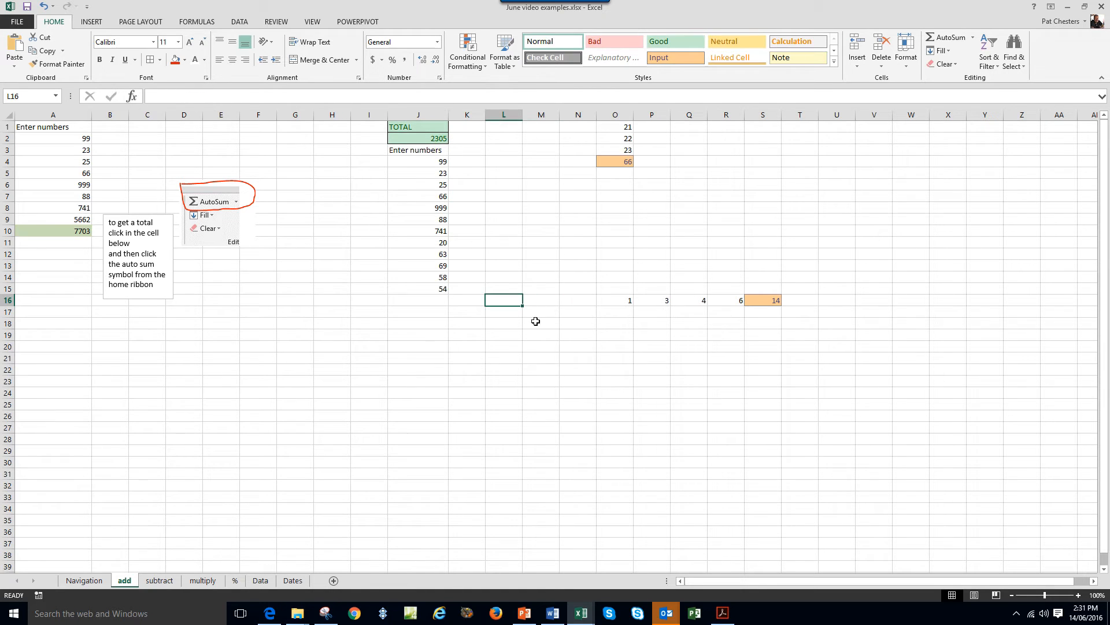
{"action": "type", "text": "4"}
{"action": "left_click", "coordinate": [574, 305]}
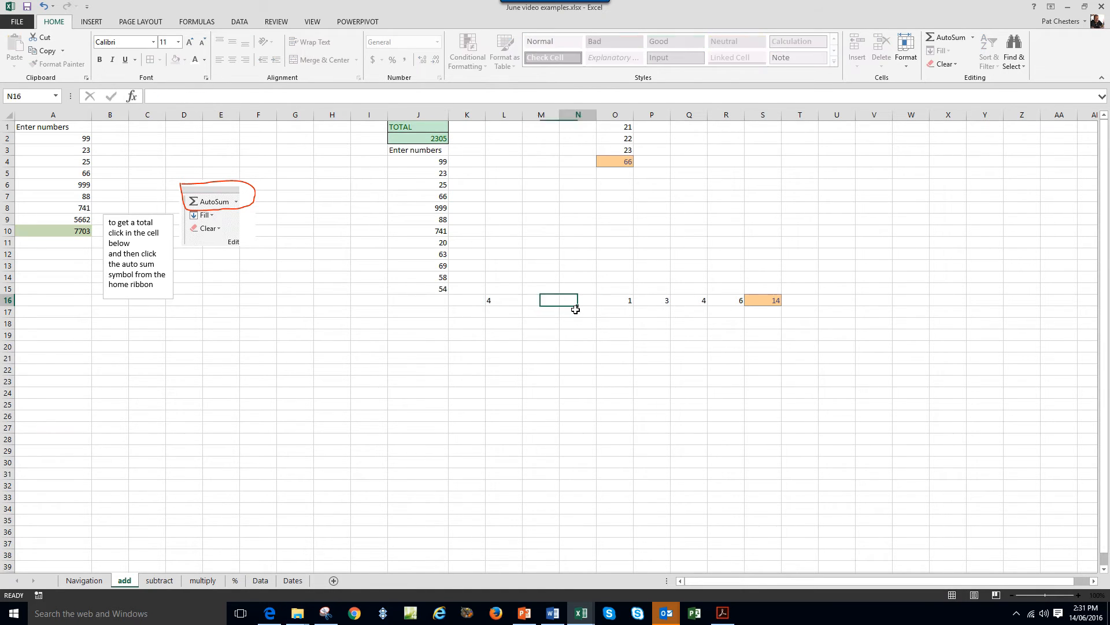
{"action": "type", "text": "7"}
{"action": "left_click", "coordinate": [651, 358]}
AutoSum L16:R16 in S16 to get 25, then select J8:J15 to see their sum.
{"action": "left_click", "coordinate": [773, 300]}
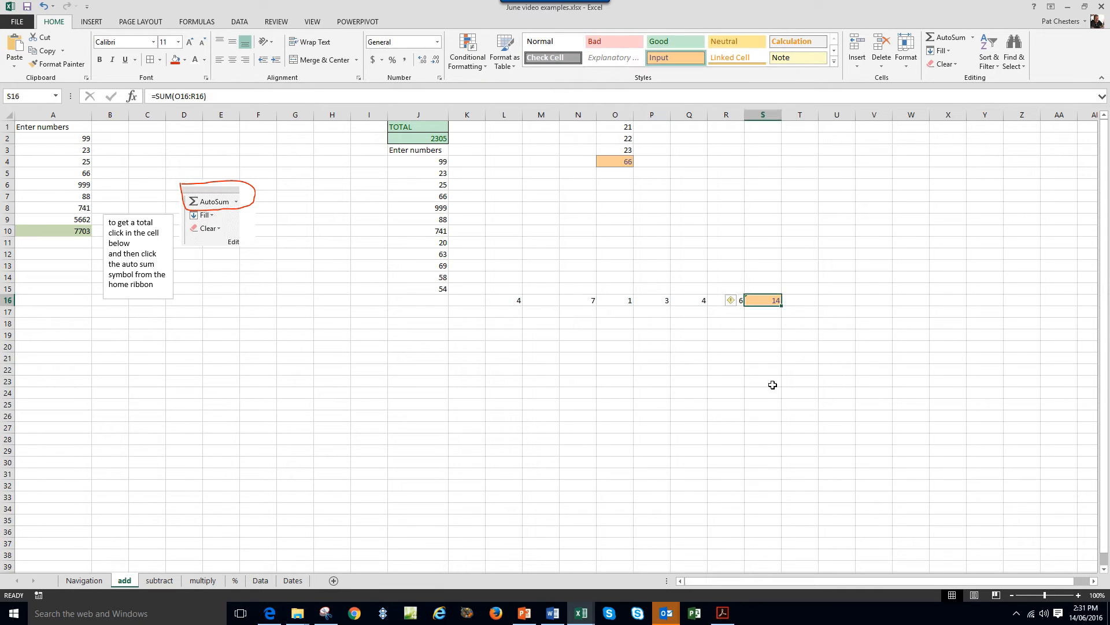
{"action": "left_click", "coordinate": [929, 37]}
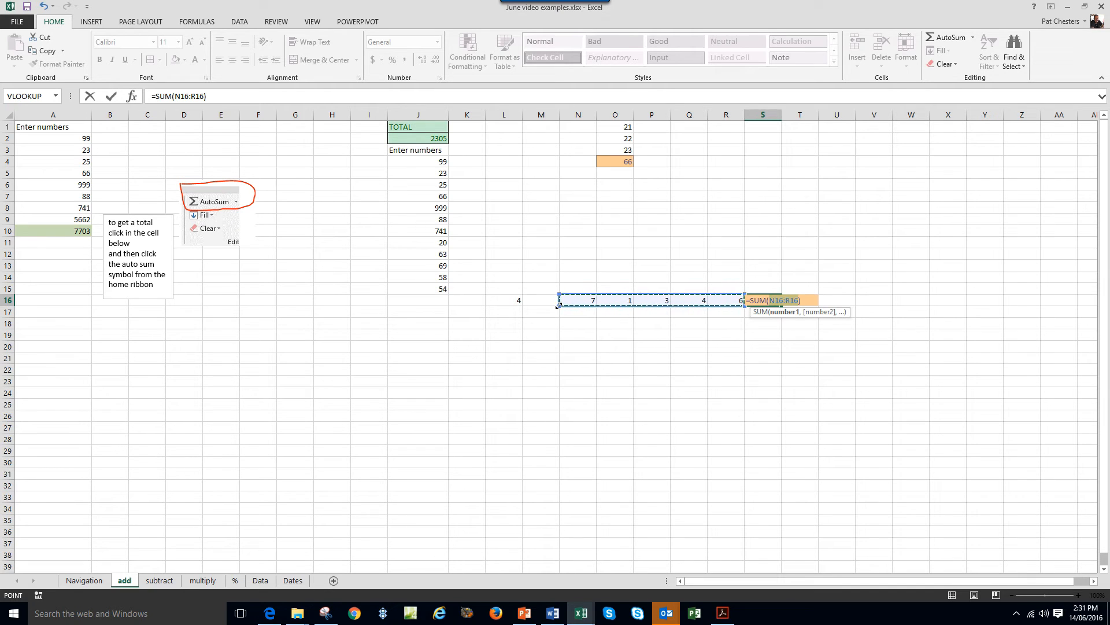
{"action": "left_click_drag", "start_coordinate": [559, 304], "coordinate": [498, 302]}
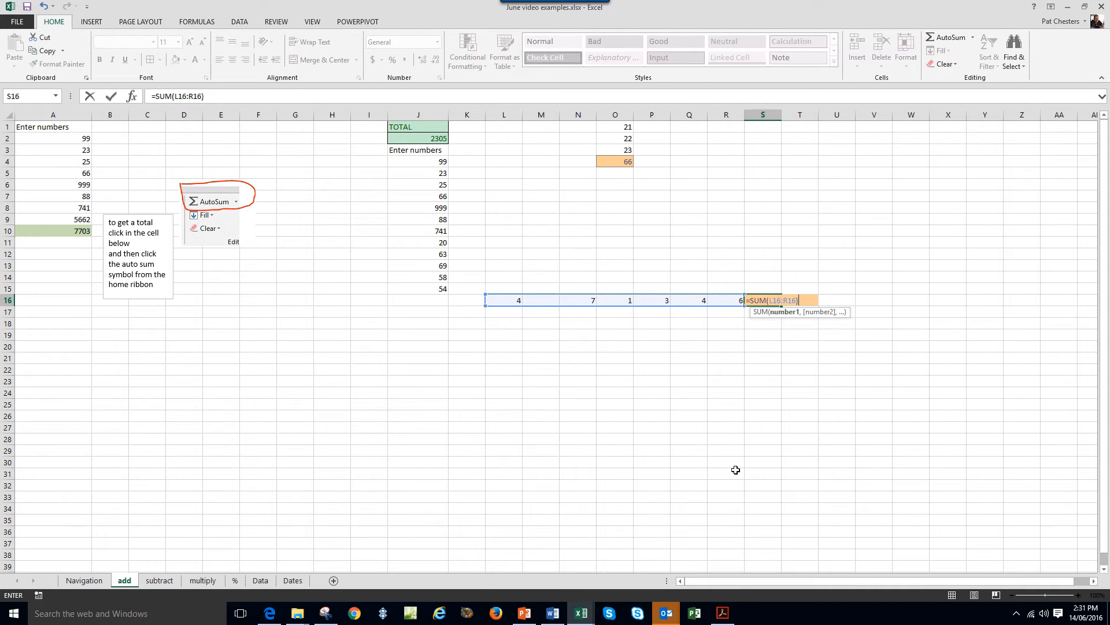
{"action": "key", "text": "Return"}
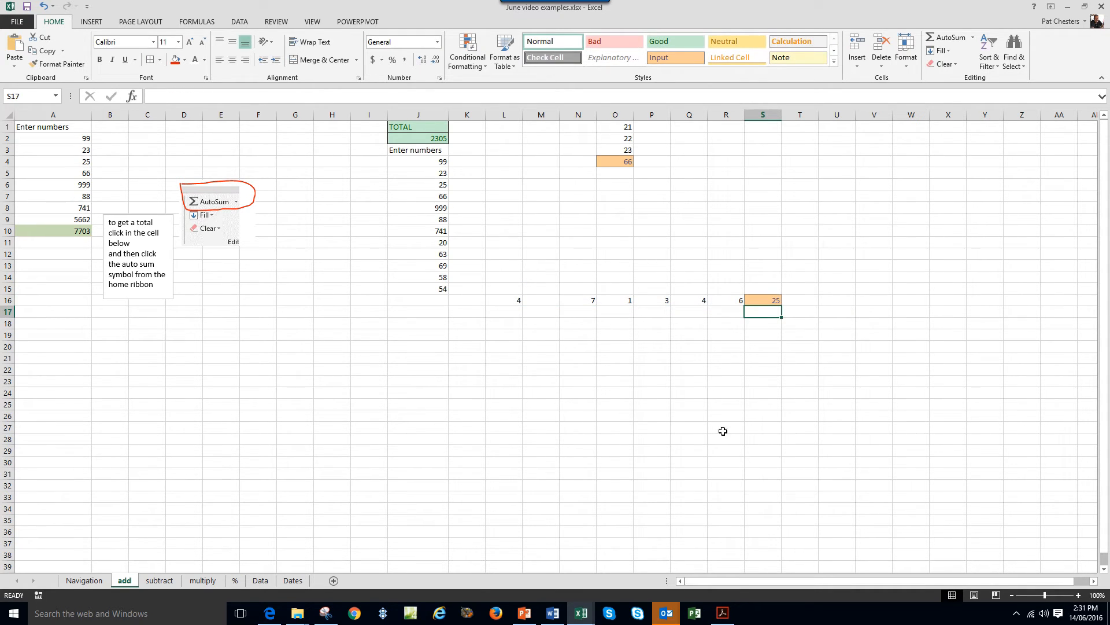
{"action": "left_click_drag", "start_coordinate": [509, 300], "coordinate": [720, 301]}
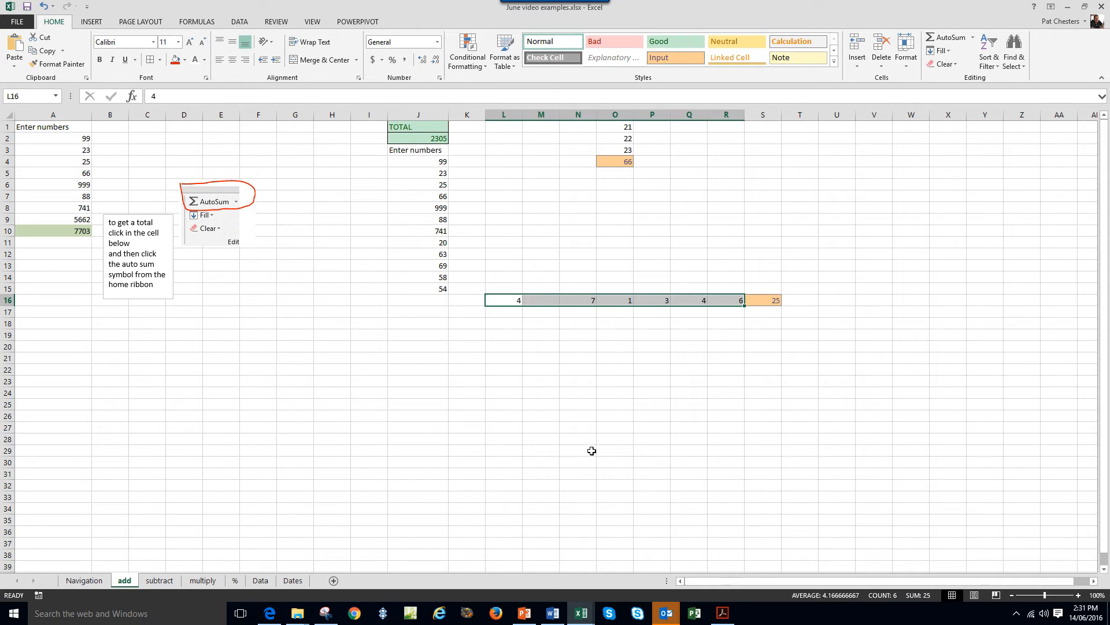
{"action": "left_click", "coordinate": [598, 420]}
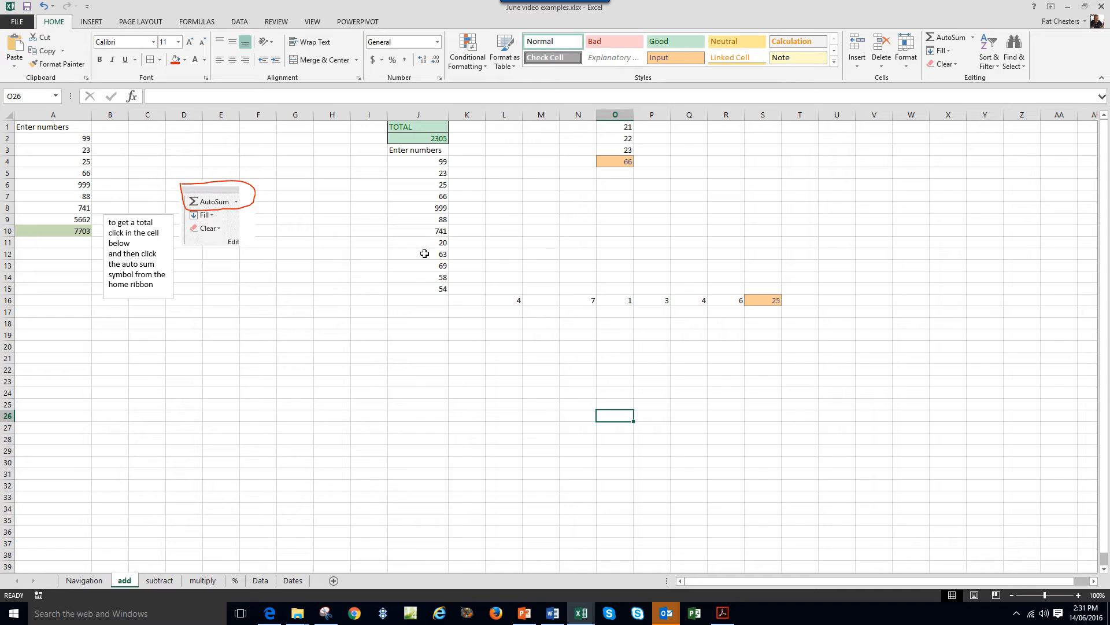
{"action": "left_click", "coordinate": [420, 208]}
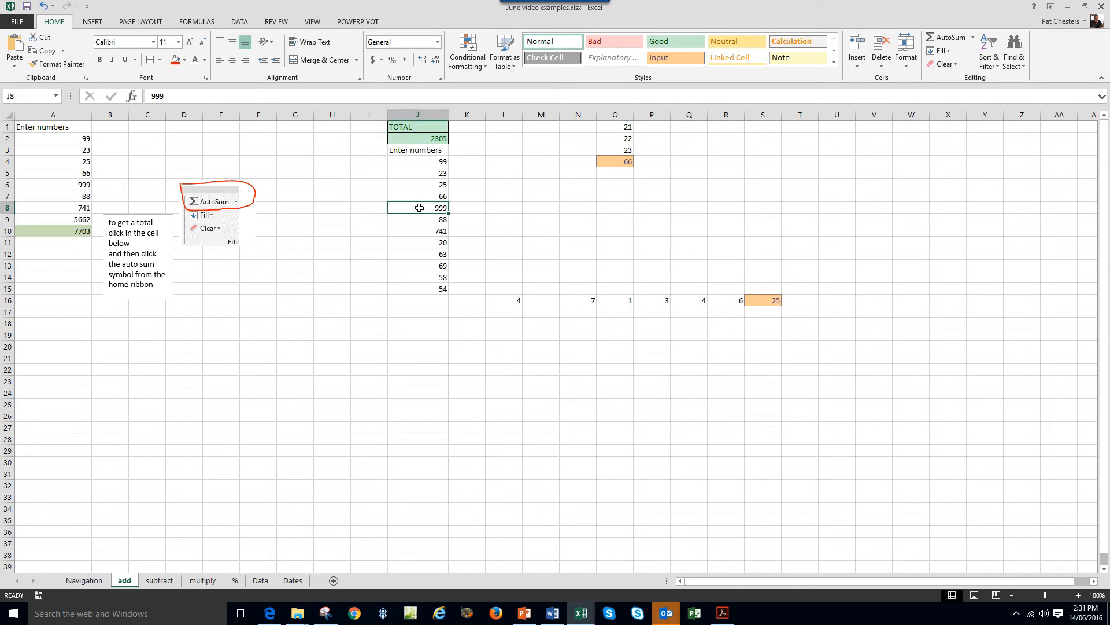
{"action": "left_click_drag", "start_coordinate": [420, 208], "coordinate": [431, 296]}
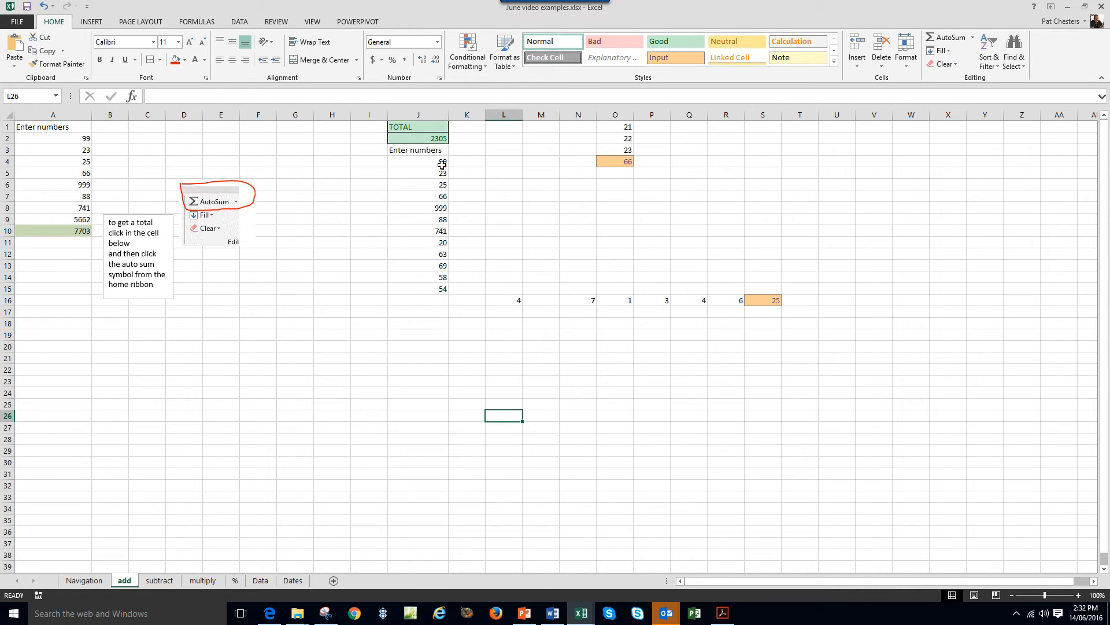
{"action": "left_click_drag", "start_coordinate": [442, 164], "coordinate": [439, 243]}
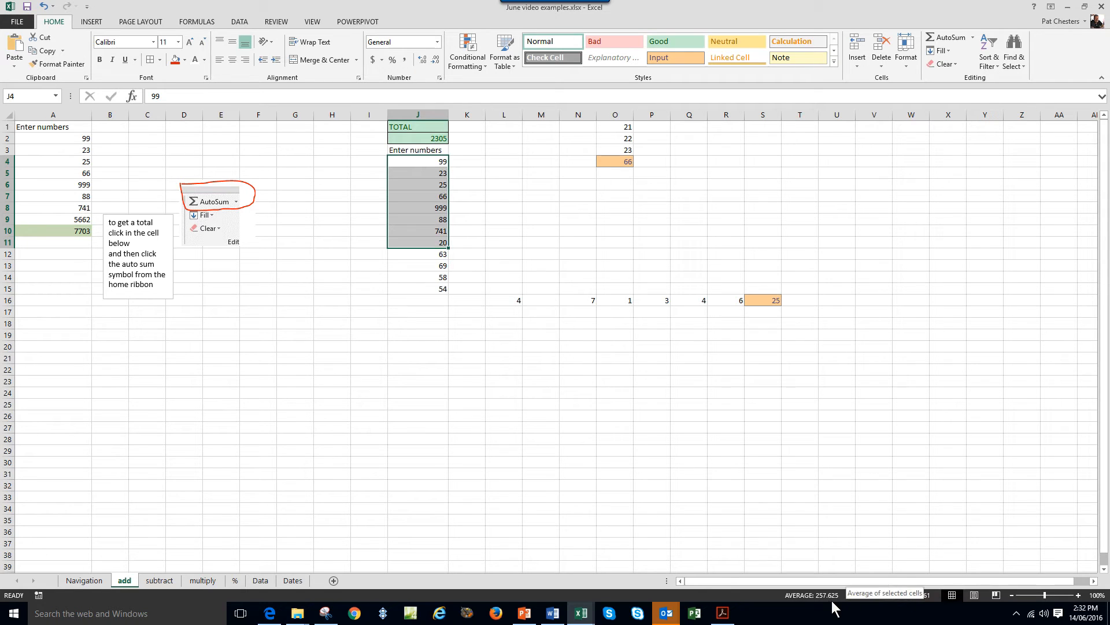
{"action": "left_click", "coordinate": [407, 404]}
{"action": "left_click_drag", "start_coordinate": [440, 163], "coordinate": [438, 289]}
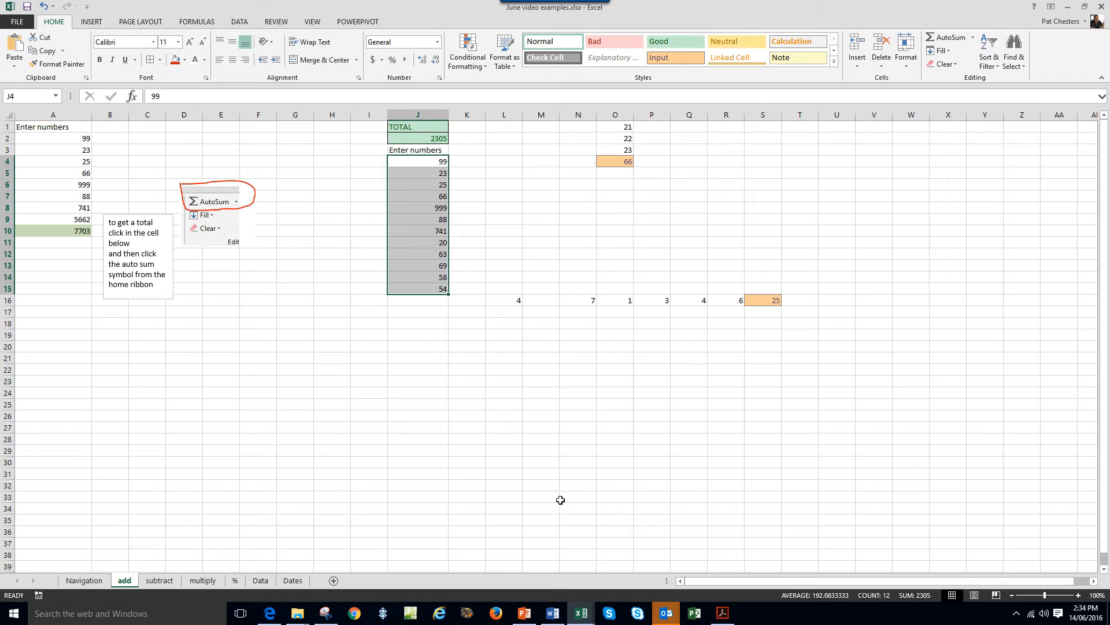
{"action": "left_click", "coordinate": [165, 582]}
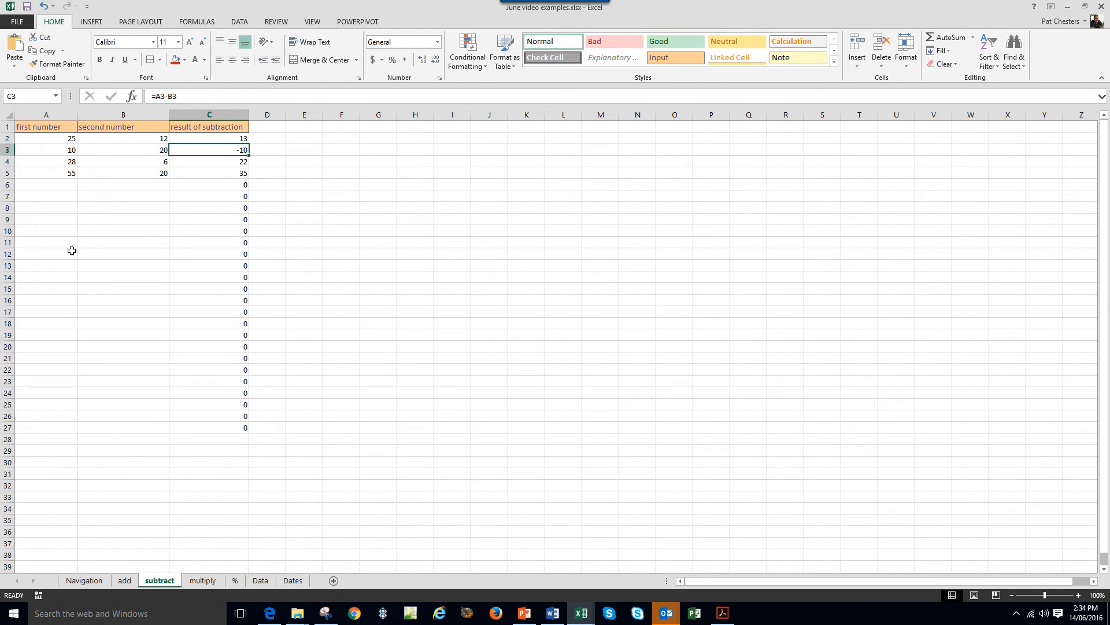
{"action": "left_click", "coordinate": [58, 139]}
{"action": "left_click", "coordinate": [57, 150]}
{"action": "left_click", "coordinate": [55, 162]}
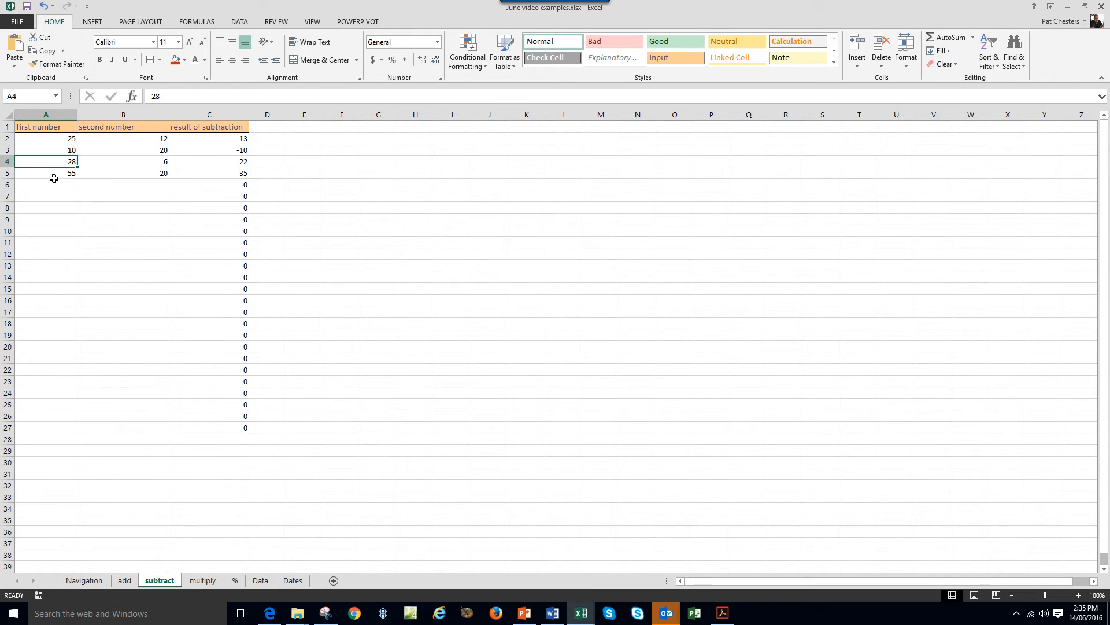
{"action": "left_click", "coordinate": [53, 175]}
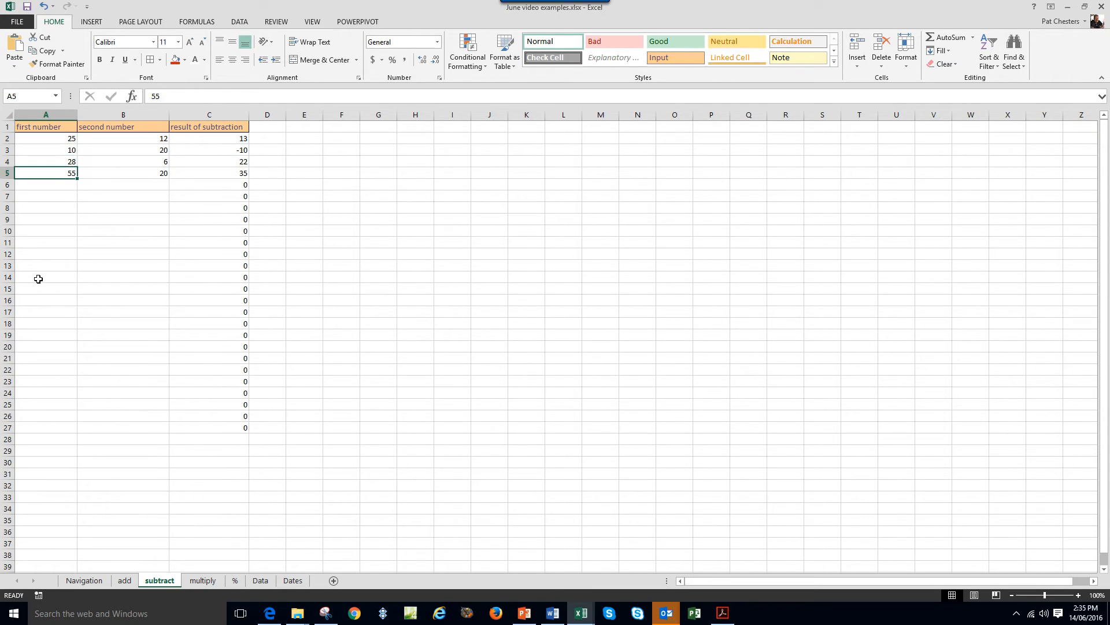
{"action": "left_click", "coordinate": [140, 137]}
{"action": "left_click", "coordinate": [147, 151]}
{"action": "left_click", "coordinate": [148, 162]}
{"action": "left_click", "coordinate": [148, 176]}
{"action": "left_click", "coordinate": [223, 126]}
{"action": "left_click", "coordinate": [69, 138]}
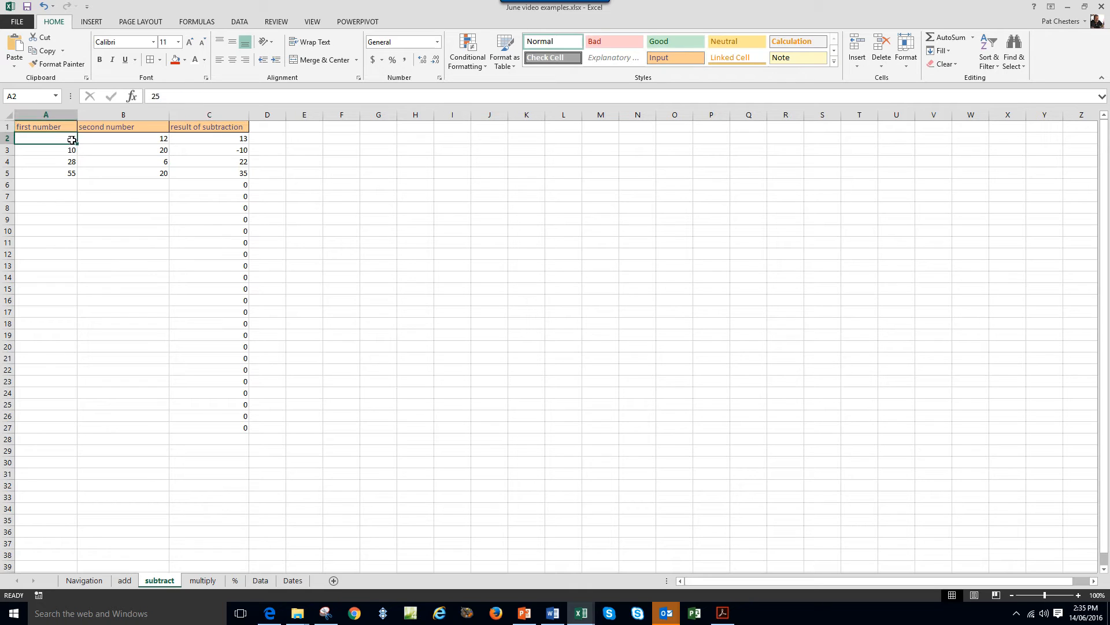
{"action": "left_click", "coordinate": [129, 139]}
{"action": "left_click", "coordinate": [72, 149]}
{"action": "left_click", "coordinate": [120, 149]}
{"action": "left_click", "coordinate": [72, 164]}
{"action": "left_click", "coordinate": [107, 163]}
{"action": "left_click", "coordinate": [74, 173]}
{"action": "left_click", "coordinate": [106, 173]}
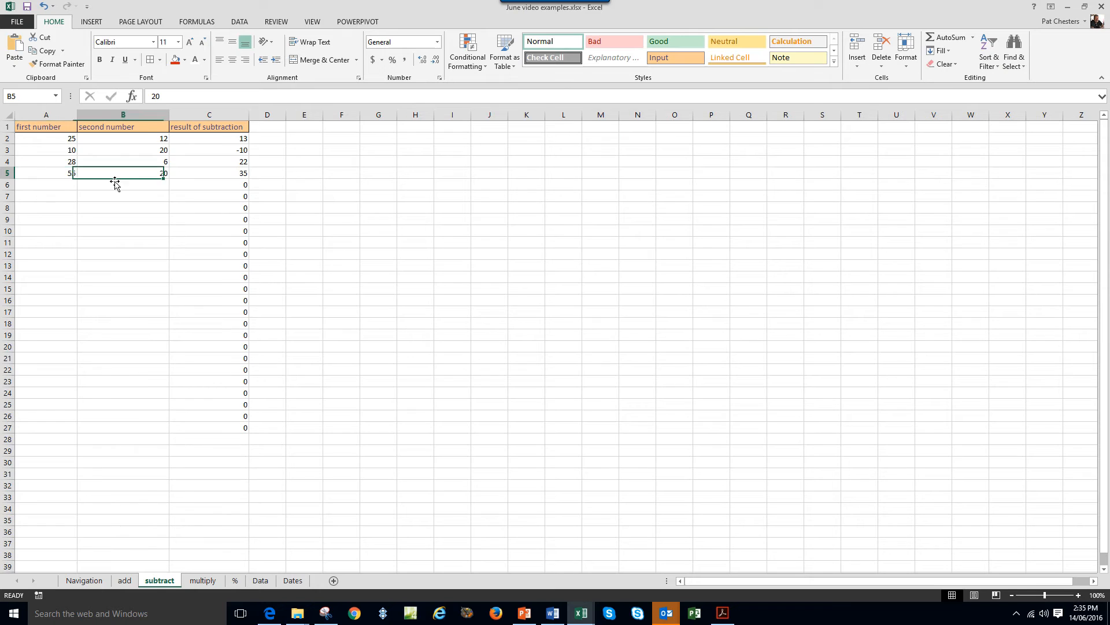
{"action": "left_click", "coordinate": [220, 137]}
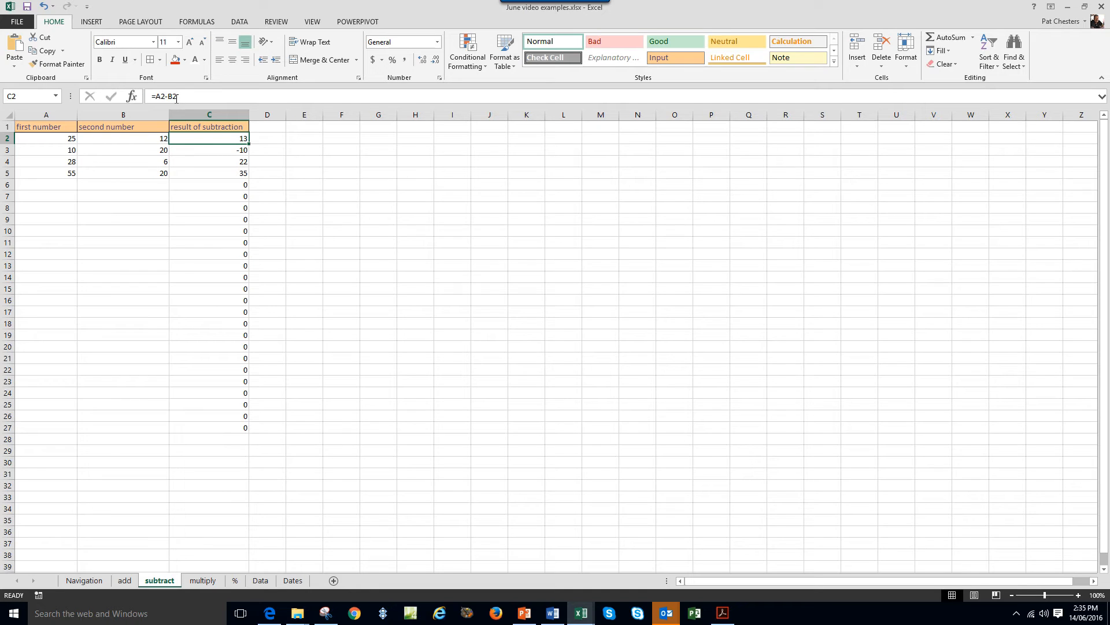
{"action": "left_click", "coordinate": [153, 139]}
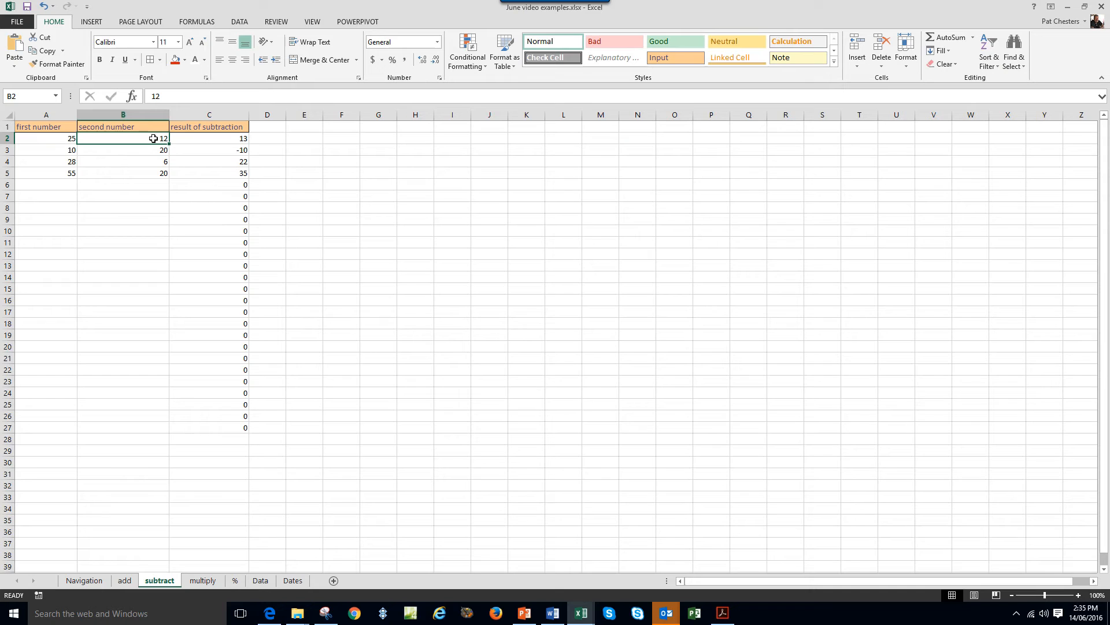
{"action": "left_click", "coordinate": [58, 137]}
{"action": "left_click", "coordinate": [211, 140]}
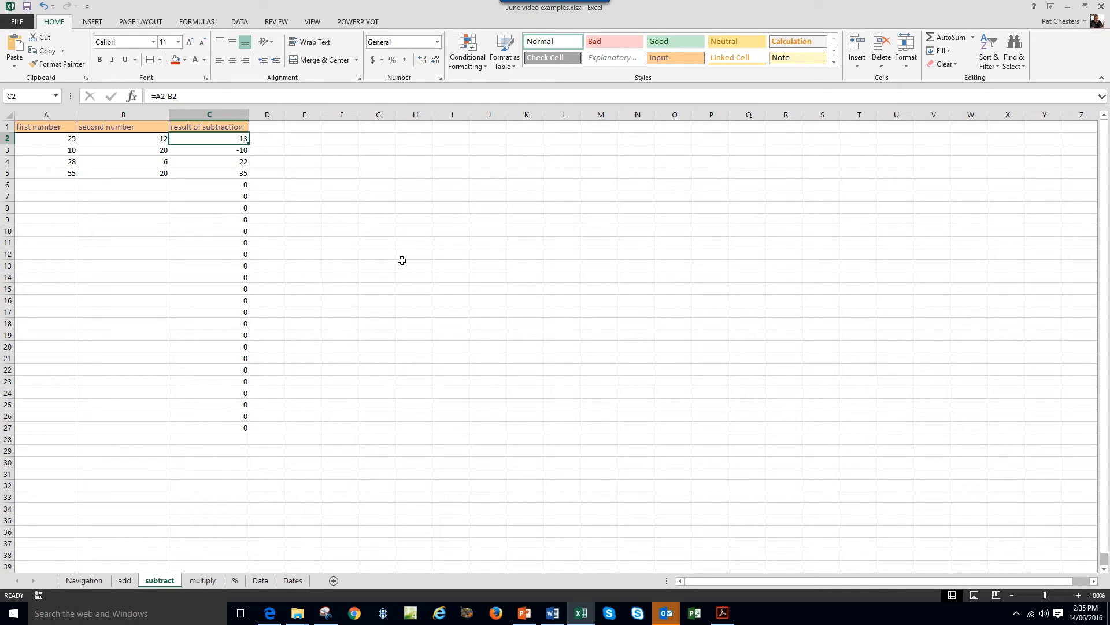
{"action": "left_click", "coordinate": [236, 151]}
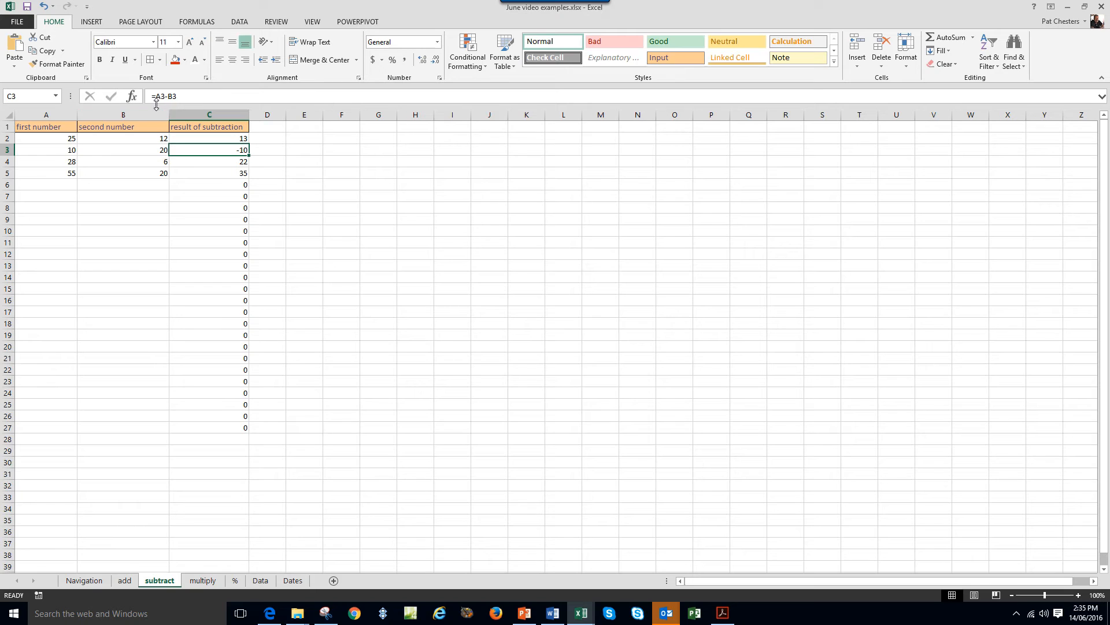
{"action": "left_click", "coordinate": [230, 160]}
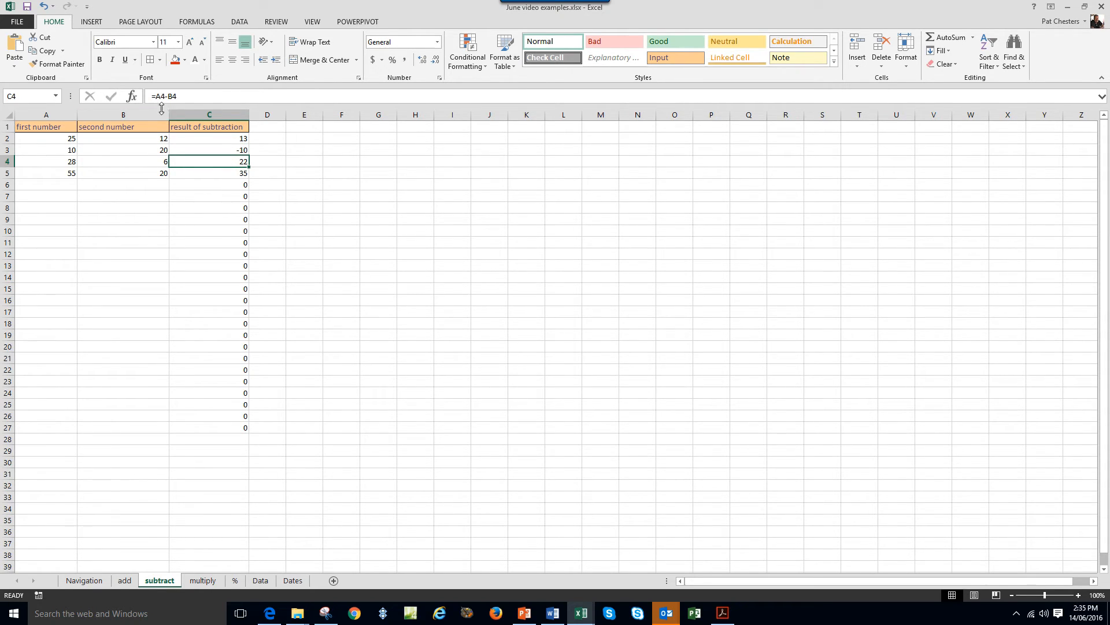
{"action": "left_click", "coordinate": [228, 173]}
{"action": "left_click", "coordinate": [282, 195]}
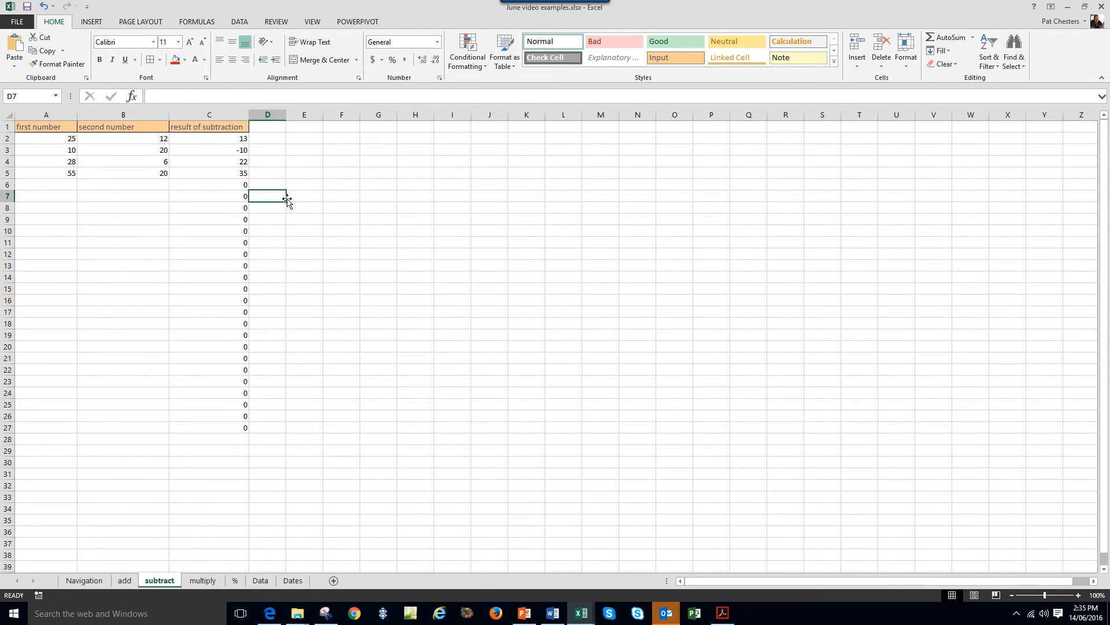
{"action": "left_click", "coordinate": [207, 172]}
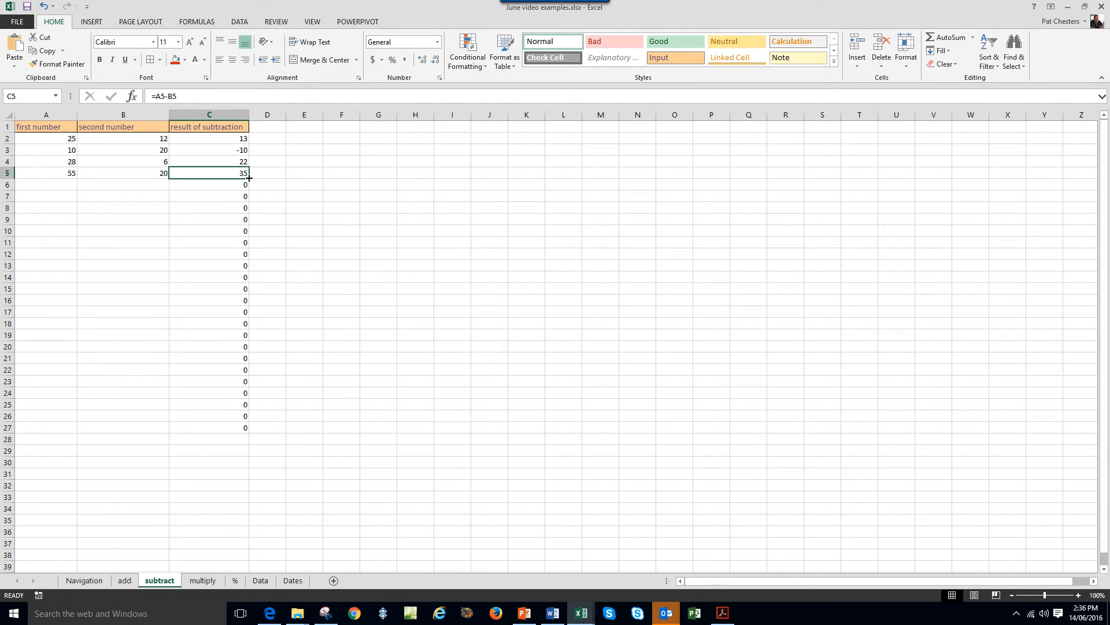
Fill C5's subtraction formula down to C27 and check the copied formulas in C6 to C10.
{"action": "left_click_drag", "start_coordinate": [249, 178], "coordinate": [245, 431]}
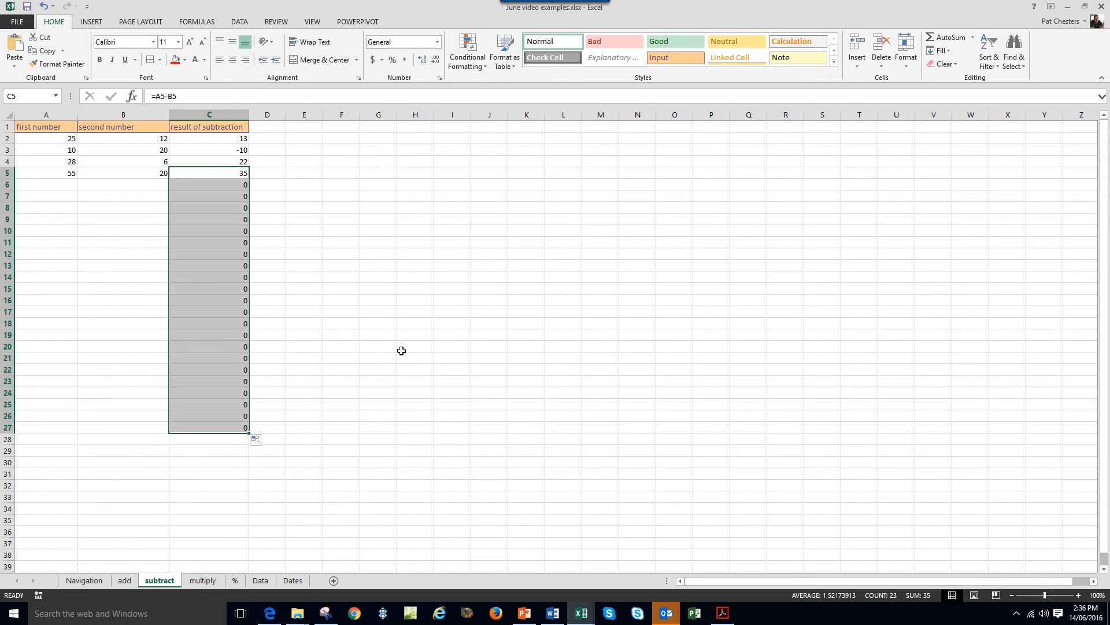
{"action": "left_click", "coordinate": [224, 173]}
{"action": "left_click", "coordinate": [233, 186]}
{"action": "left_click", "coordinate": [228, 197]}
{"action": "left_click", "coordinate": [227, 208]}
{"action": "left_click", "coordinate": [226, 220]}
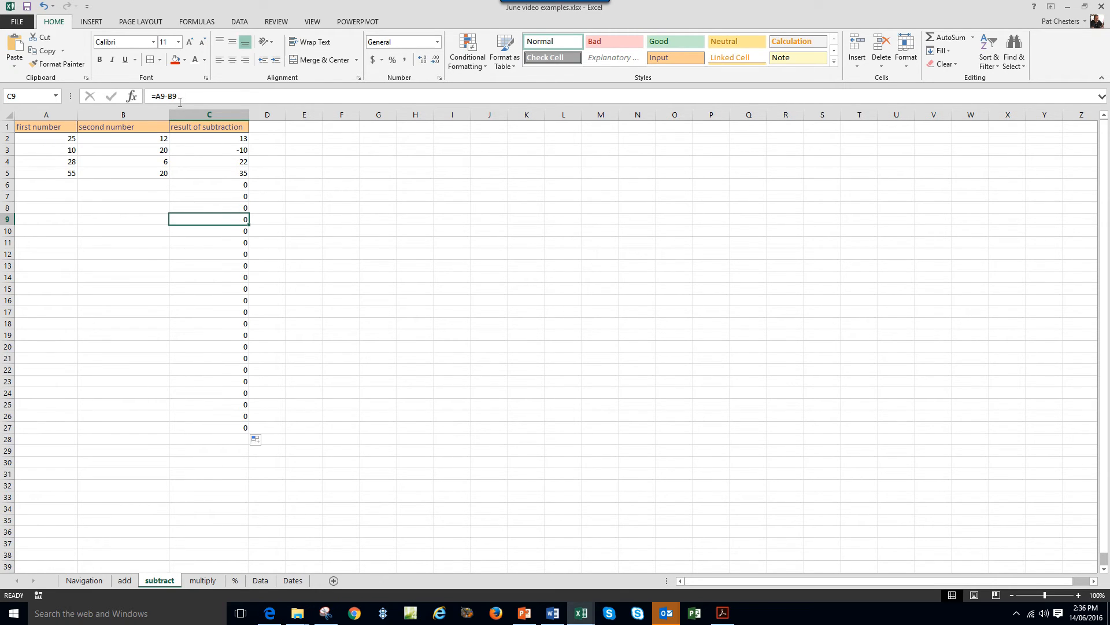
{"action": "left_click", "coordinate": [224, 231]}
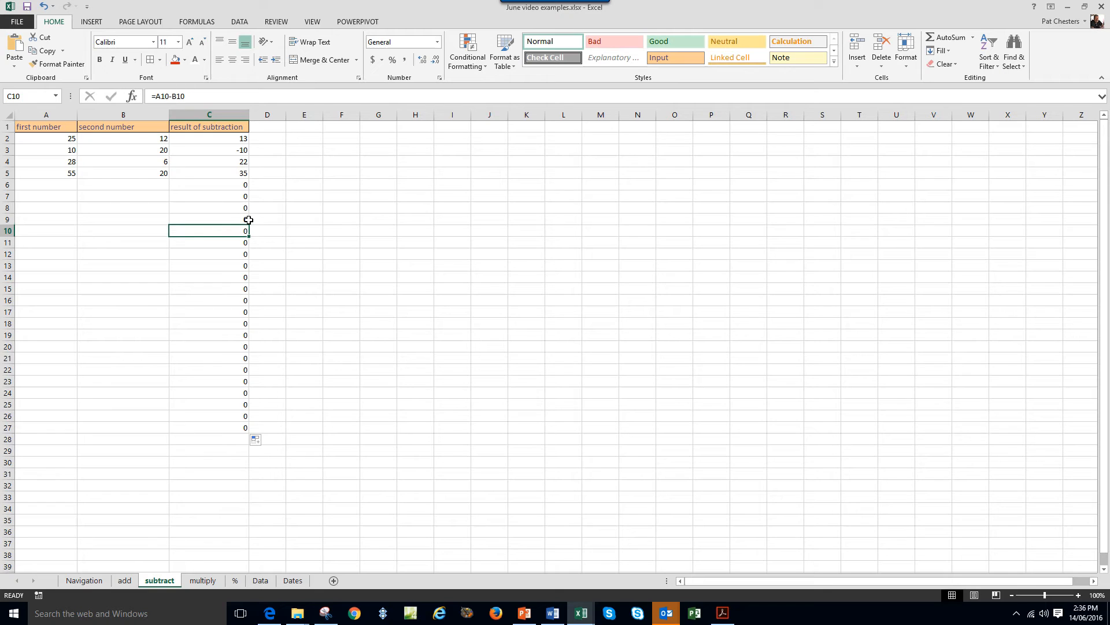
{"action": "left_click", "coordinate": [238, 240]}
{"action": "left_click", "coordinate": [228, 185]}
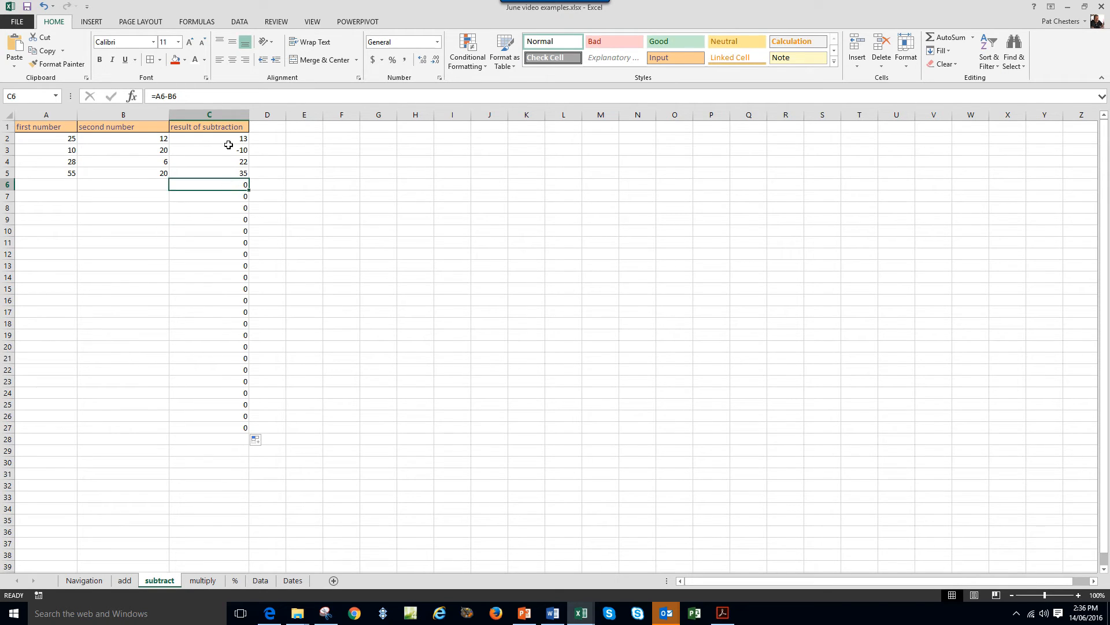
{"action": "left_click", "coordinate": [223, 196]}
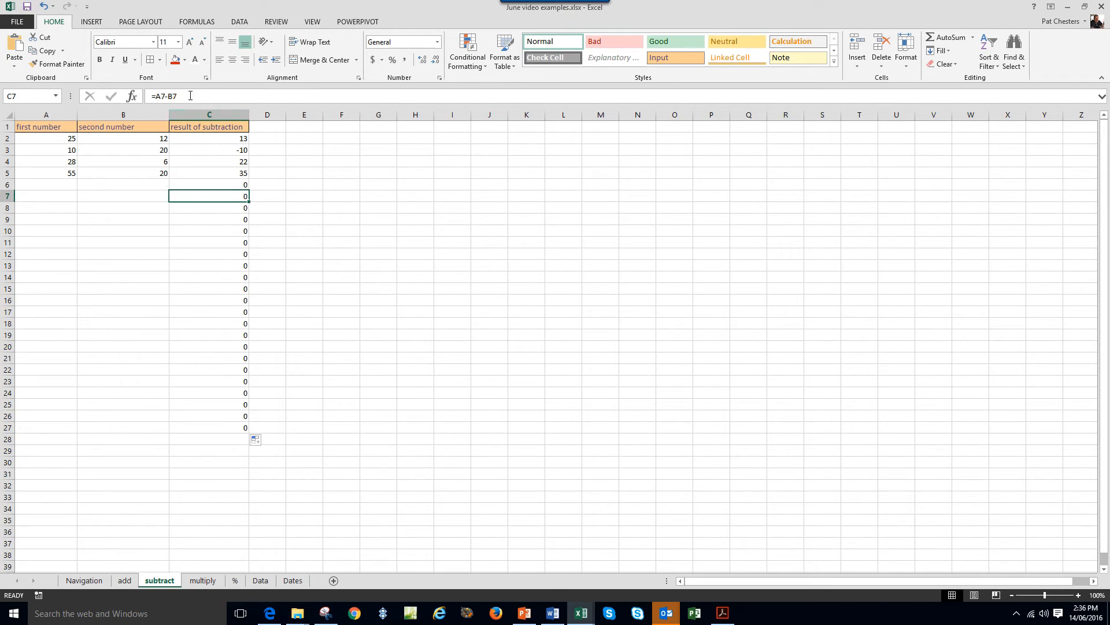
{"action": "left_click", "coordinate": [225, 210]}
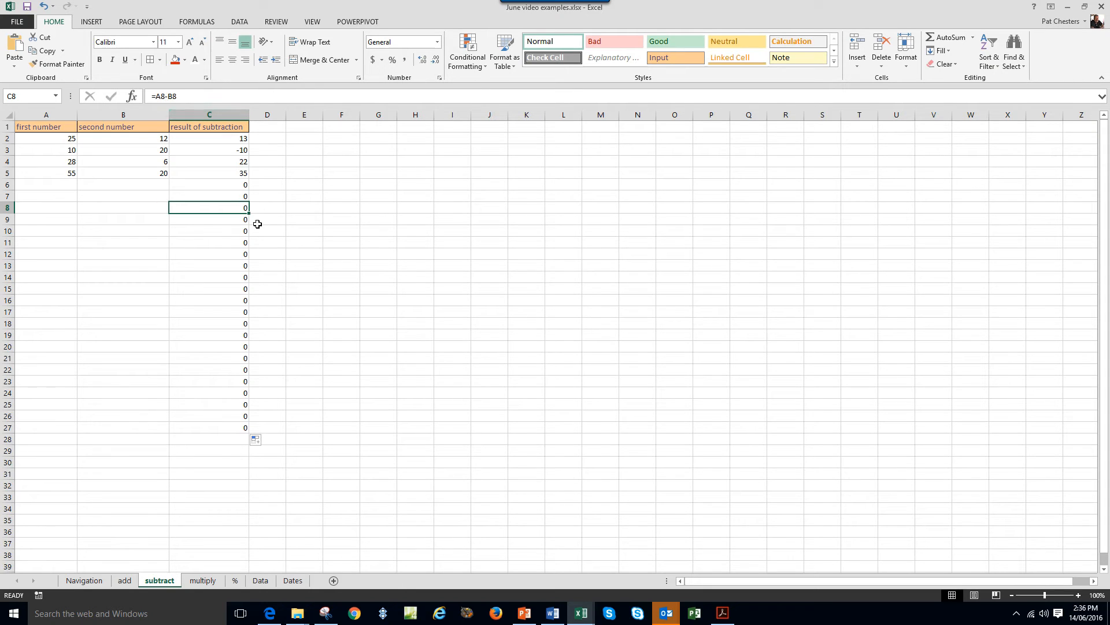
{"action": "left_click", "coordinate": [58, 185]}
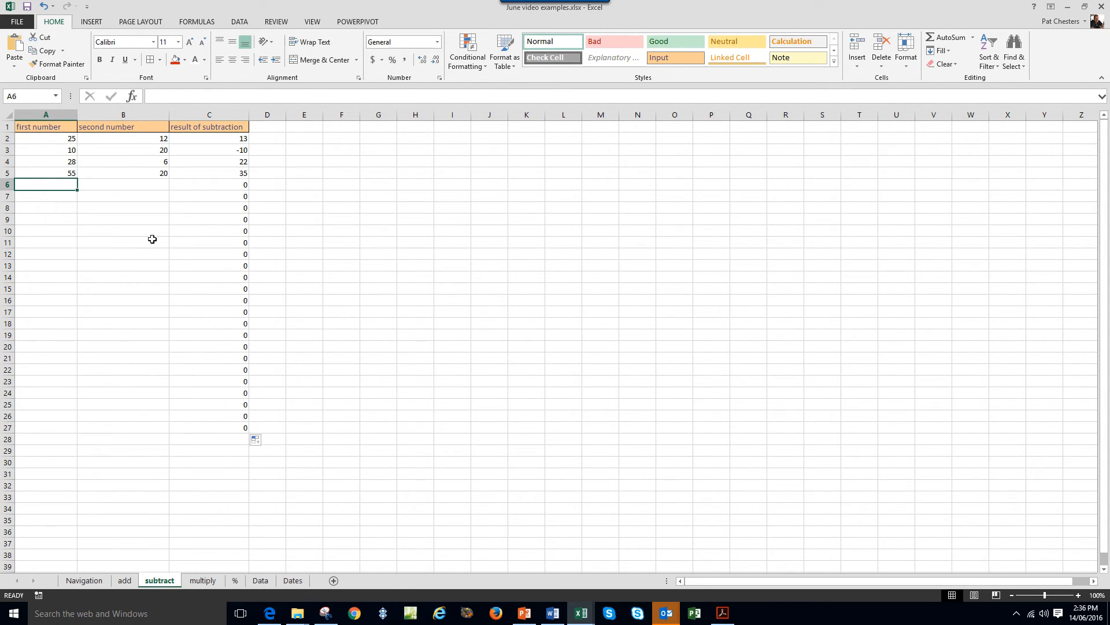
Enter 60 in A6 and 10 in B6 so C6 shows 50.
{"action": "type", "text": "60"}
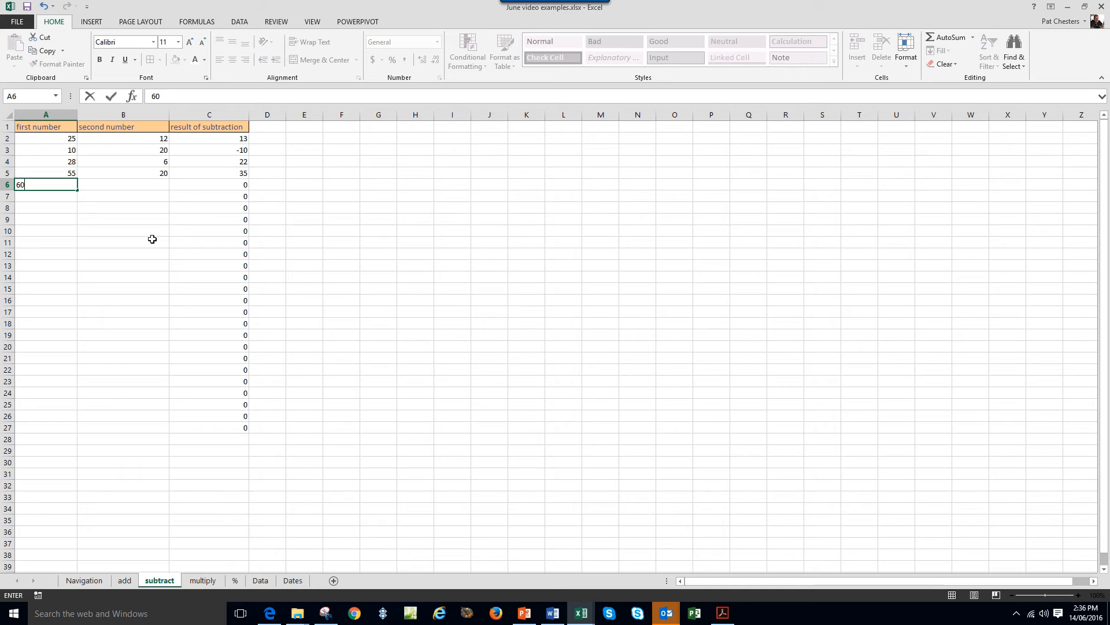
{"action": "left_click", "coordinate": [154, 188]}
{"action": "type", "text": "10"}
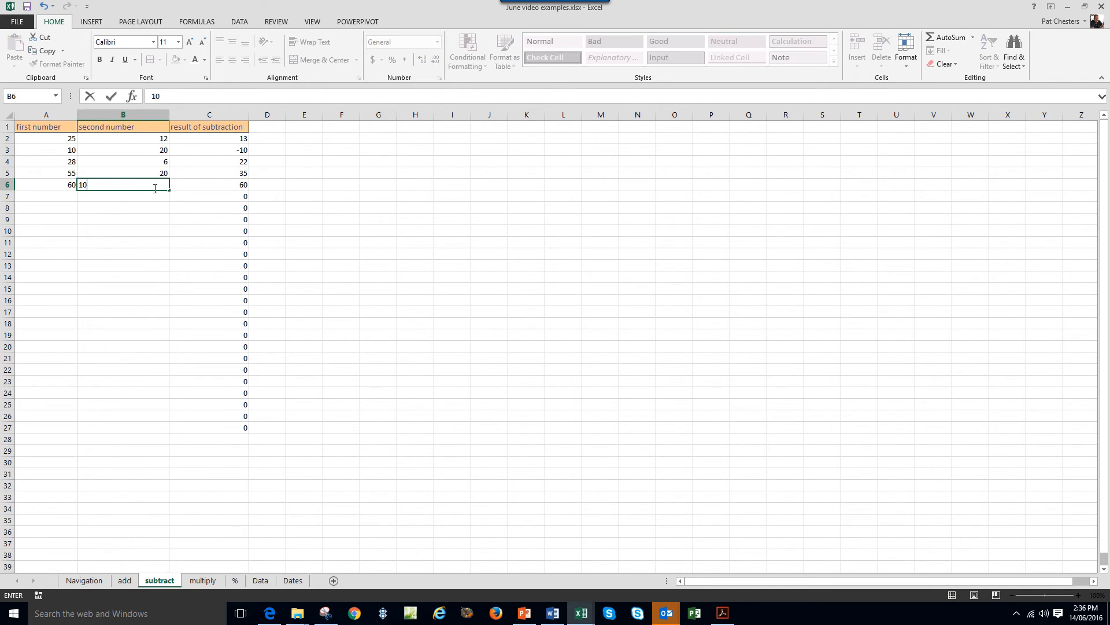
{"action": "key", "text": "Return"}
{"action": "left_click", "coordinate": [218, 185]}
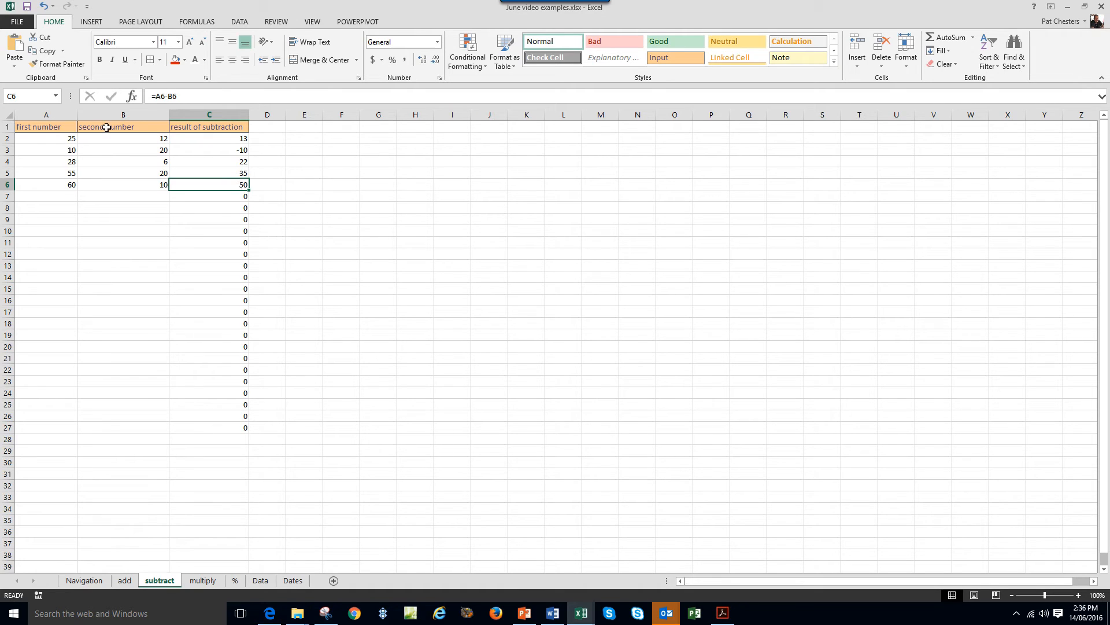
Recheck the 25 and 12 pair in row 2 and its subtraction formula in C2.
{"action": "left_click", "coordinate": [69, 139]}
{"action": "left_click", "coordinate": [129, 139]}
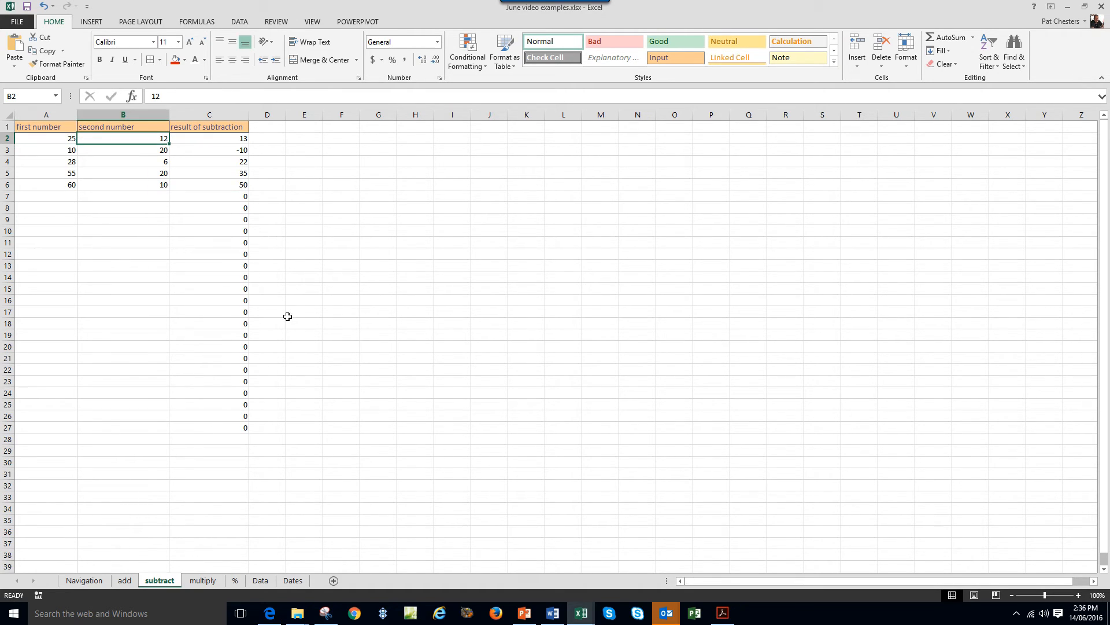
{"action": "left_click", "coordinate": [232, 140]}
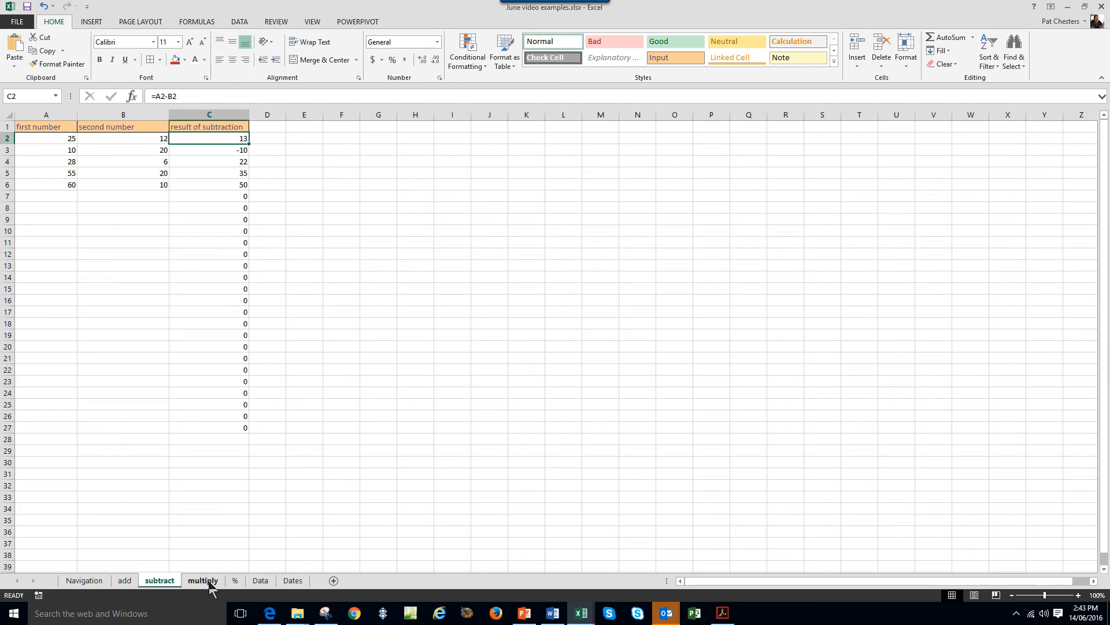
Open the multiply sheet and review 25 × 12 in row 2 with C2's =A2*B2 giving 300.
{"action": "left_click", "coordinate": [209, 581]}
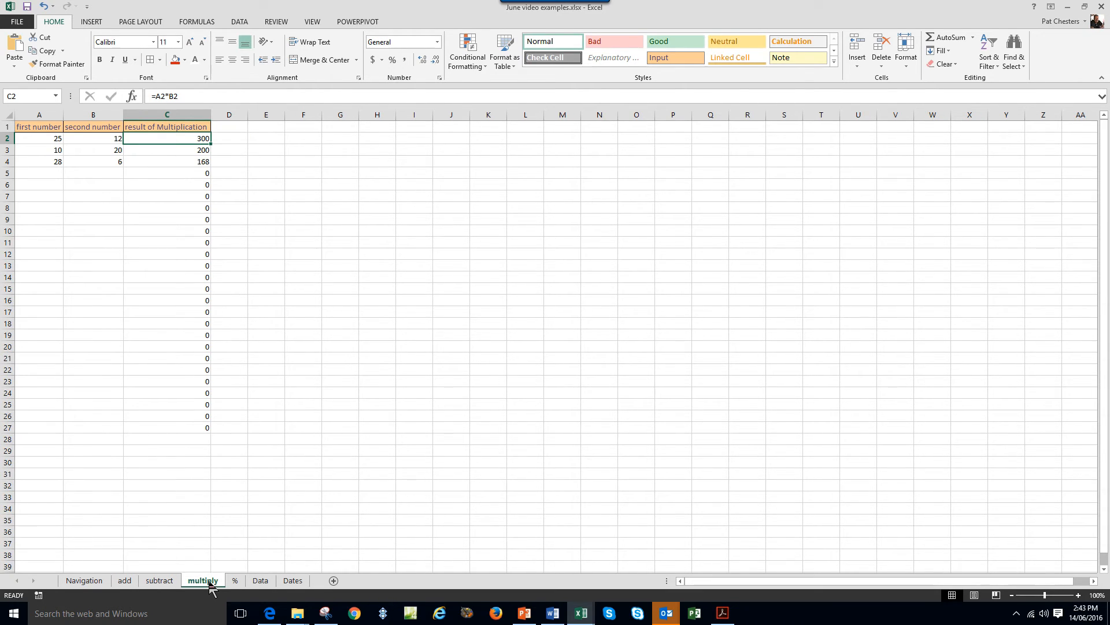
{"action": "left_click", "coordinate": [321, 315]}
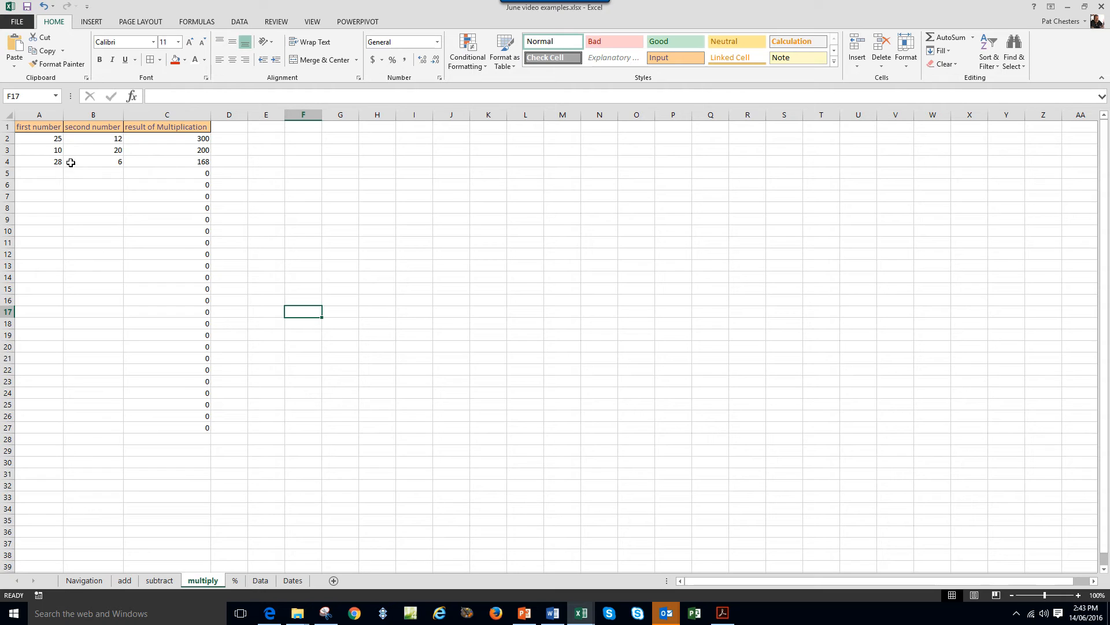
{"action": "left_click", "coordinate": [56, 138]}
{"action": "type", "text": "25"}
{"action": "left_click", "coordinate": [96, 139]}
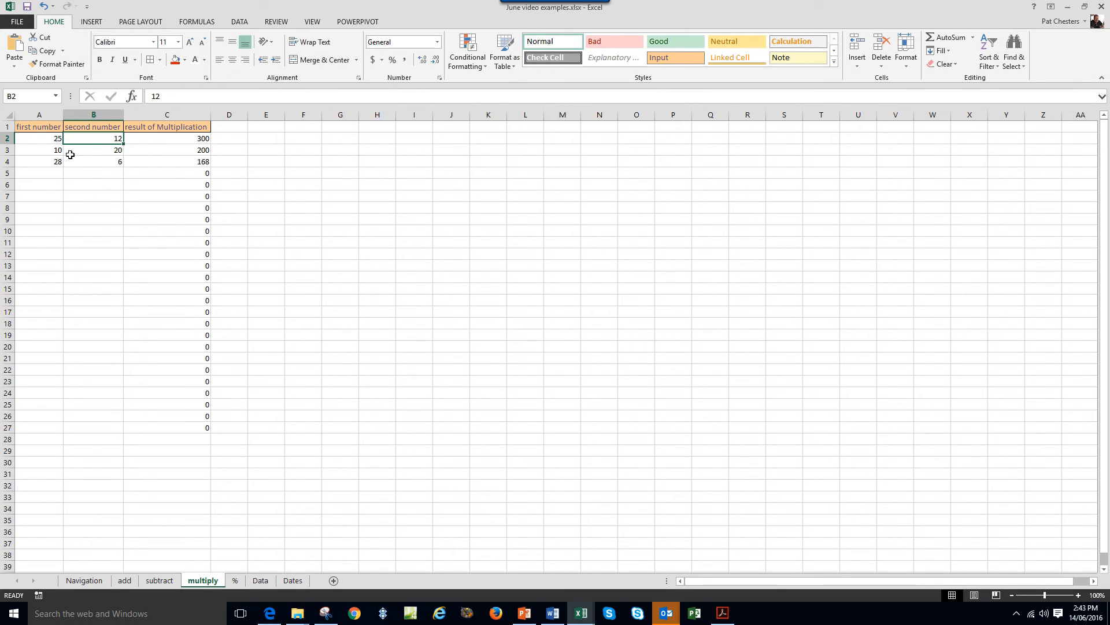
{"action": "left_click", "coordinate": [55, 141]}
{"action": "left_click", "coordinate": [89, 141]}
{"action": "left_click", "coordinate": [180, 141]}
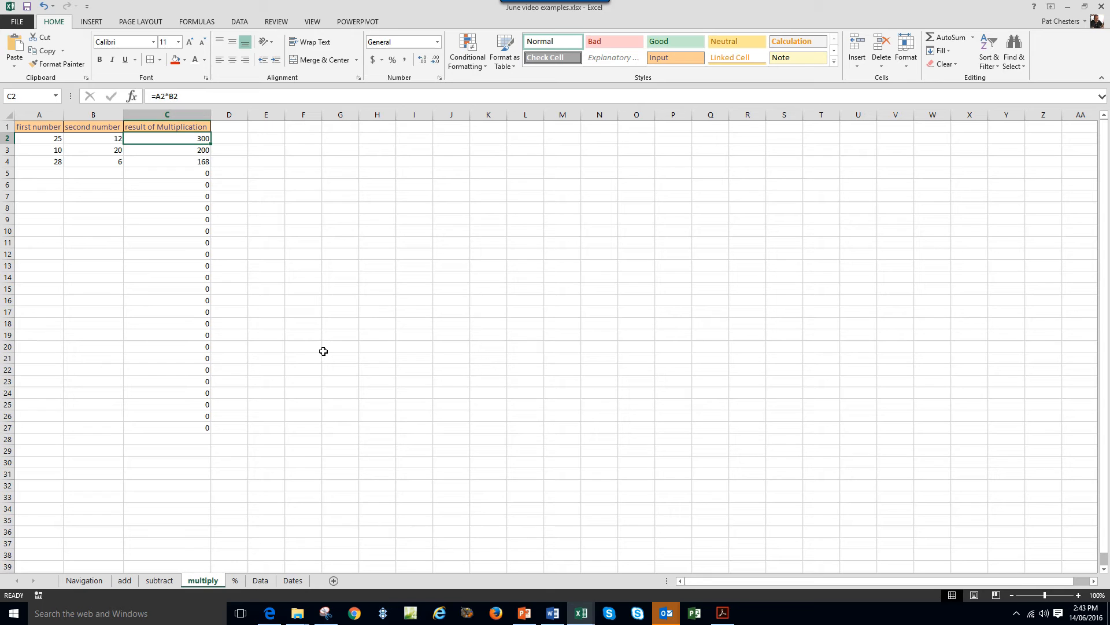
Enter 10 in H3, 6 in I3, and the formula =h10*i10 in J3.
{"action": "left_click", "coordinate": [383, 146]}
{"action": "type", "text": "10"}
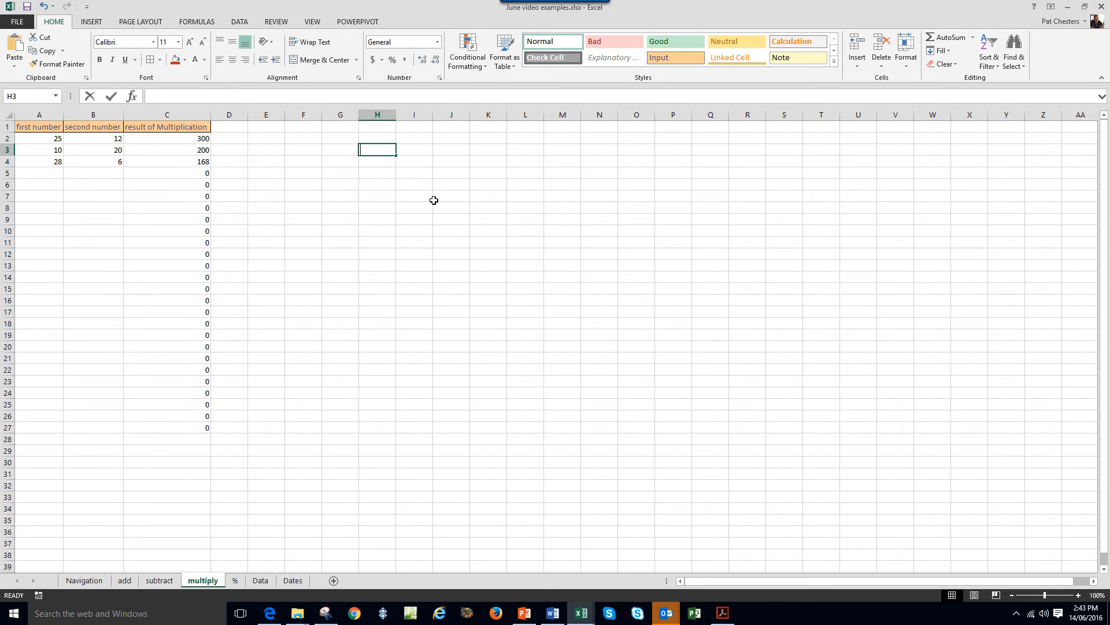
{"action": "left_click", "coordinate": [420, 149]}
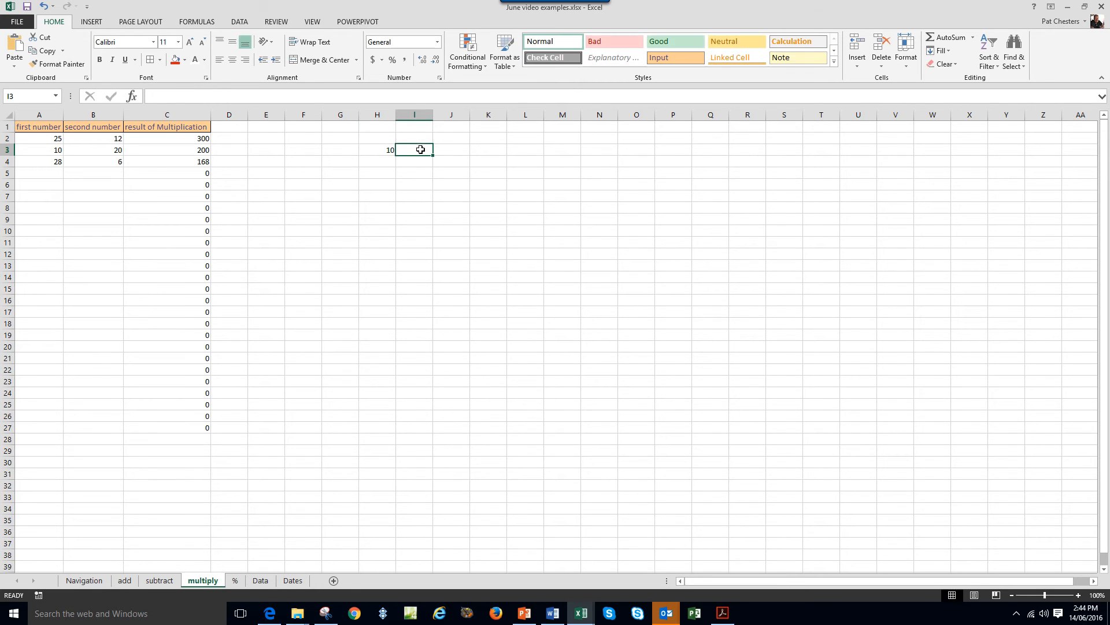
{"action": "type", "text": "6"}
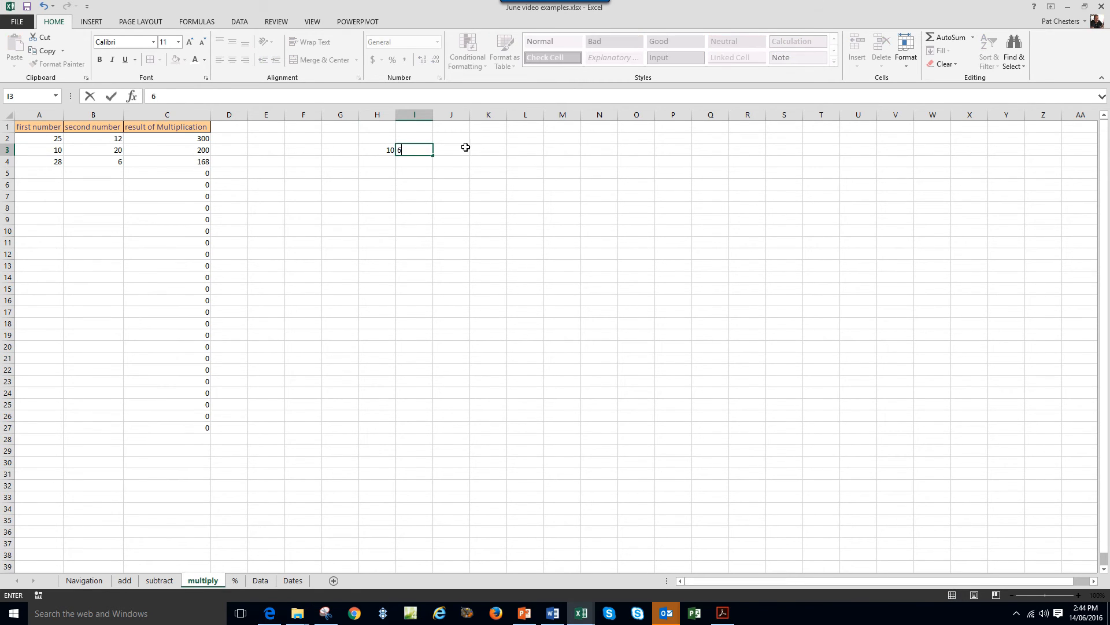
{"action": "left_click", "coordinate": [455, 149]}
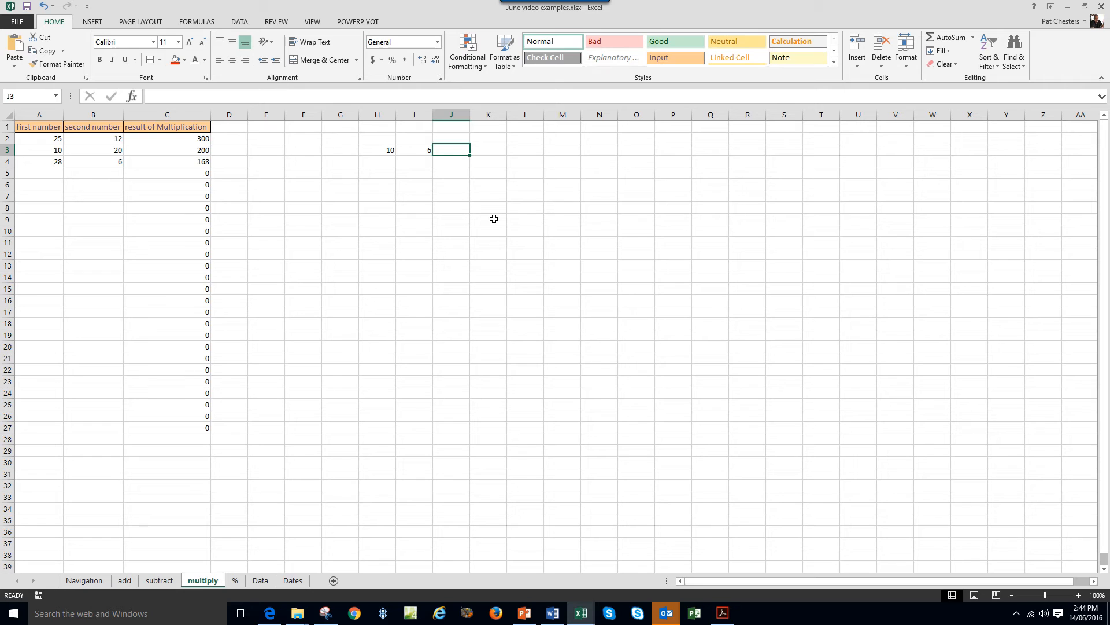
{"action": "type", "text": "="}
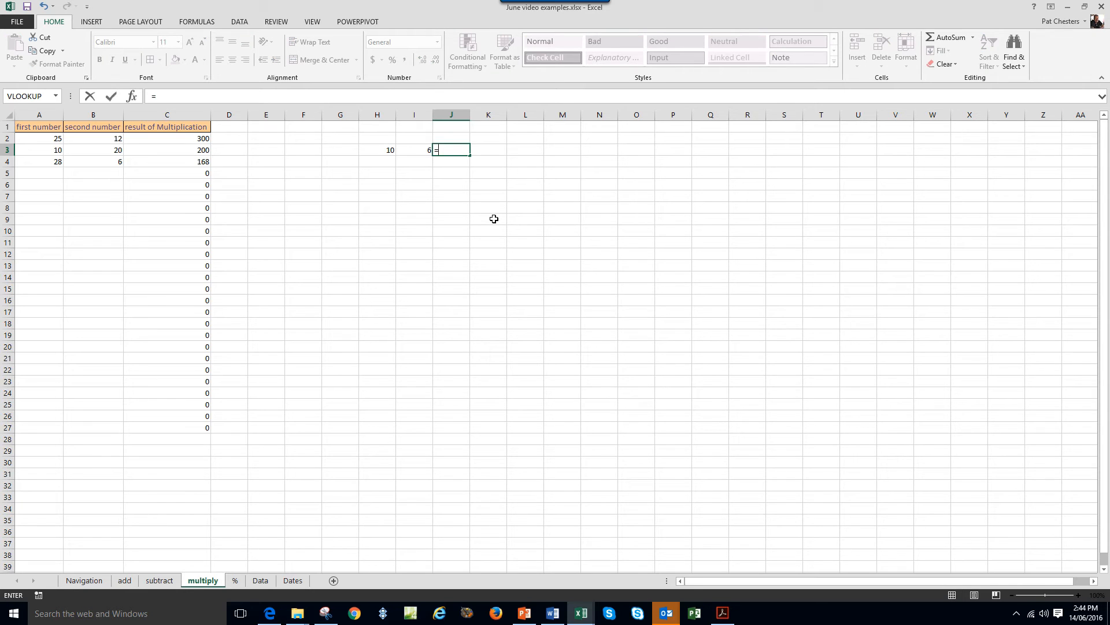
{"action": "type", "text": "h"}
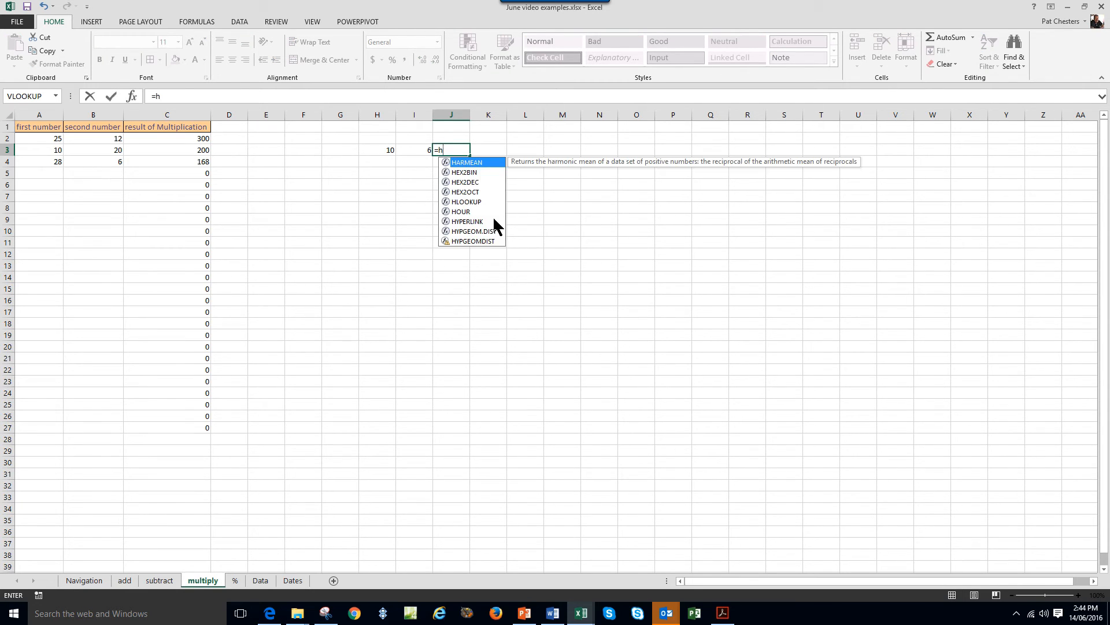
{"action": "type", "text": "10"}
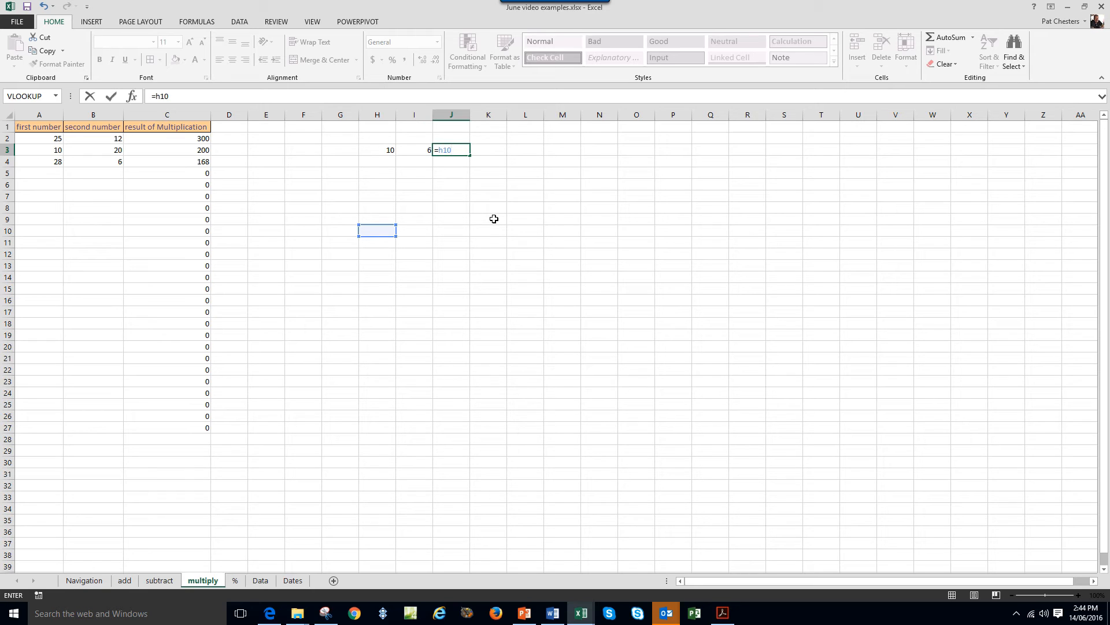
{"action": "type", "text": "*i"}
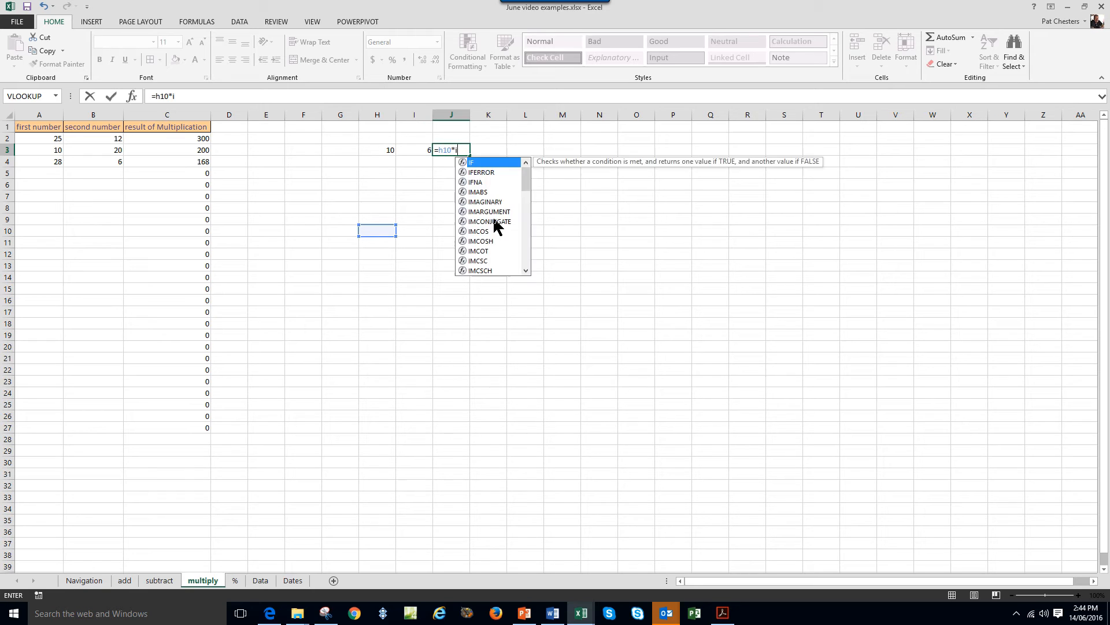
{"action": "type", "text": "10"}
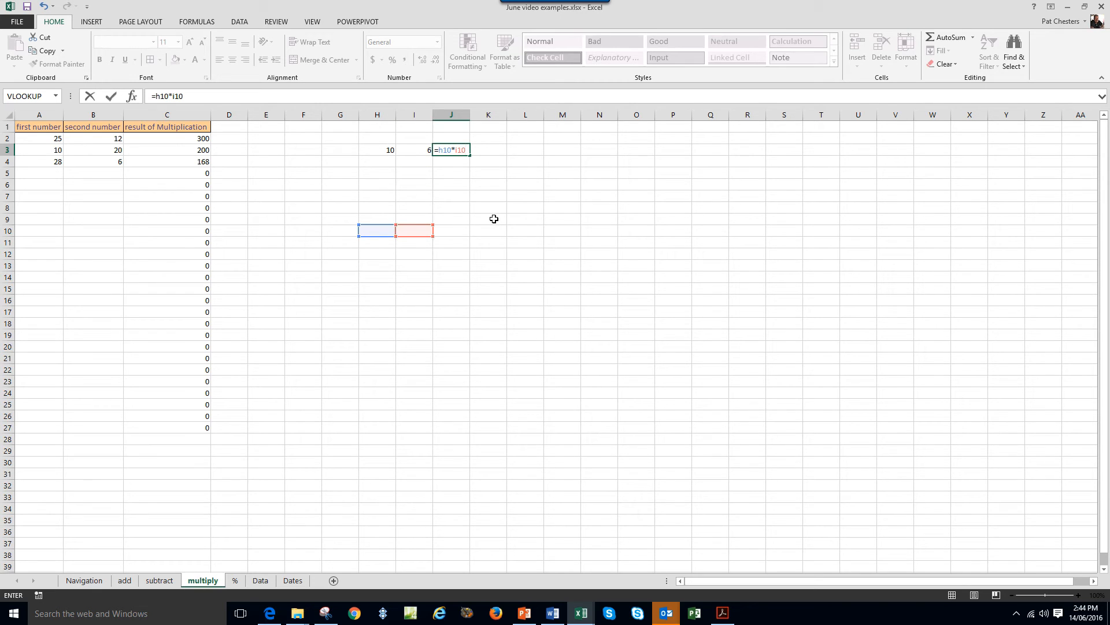
{"action": "key", "text": "Return"}
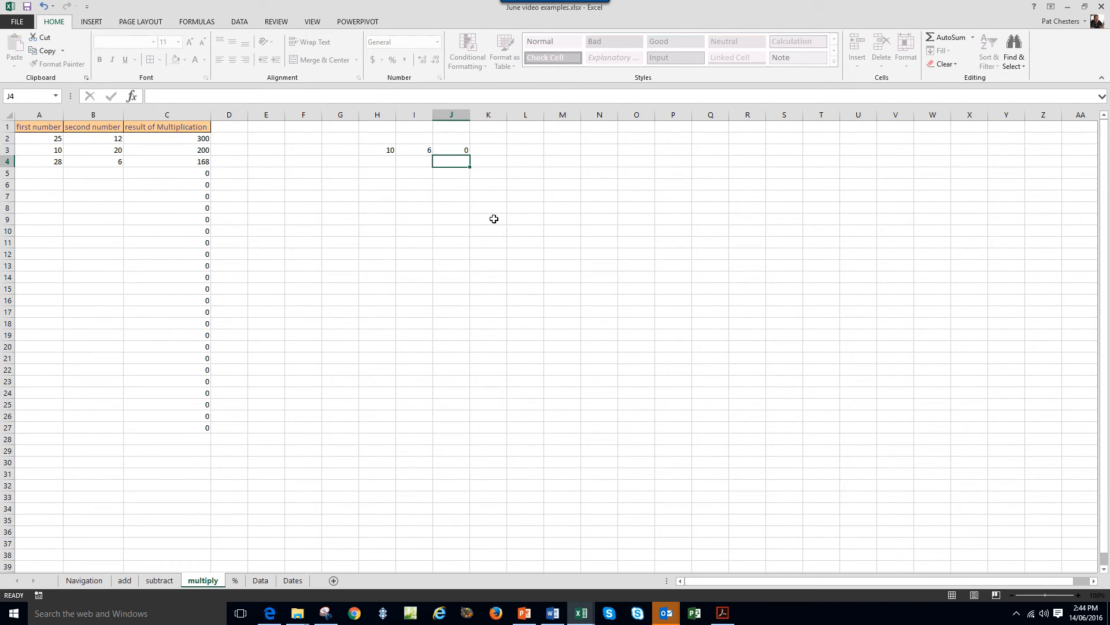
Correct J3's formula from =H10*I10 to =H3*I3 so it shows 60.
{"action": "left_click", "coordinate": [447, 150]}
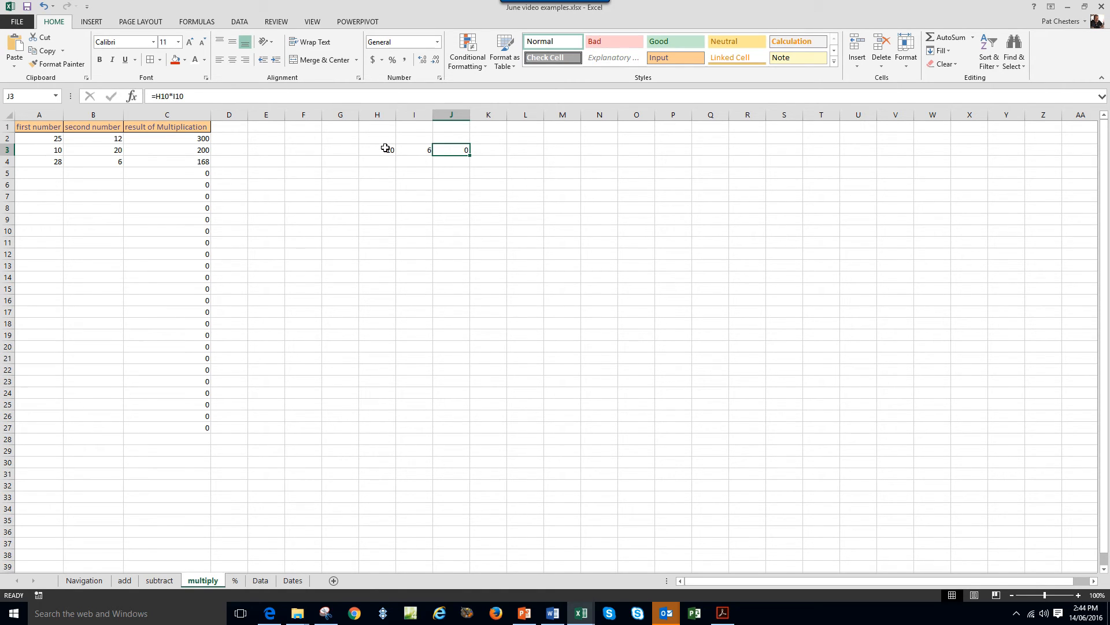
{"action": "left_click", "coordinate": [170, 96]}
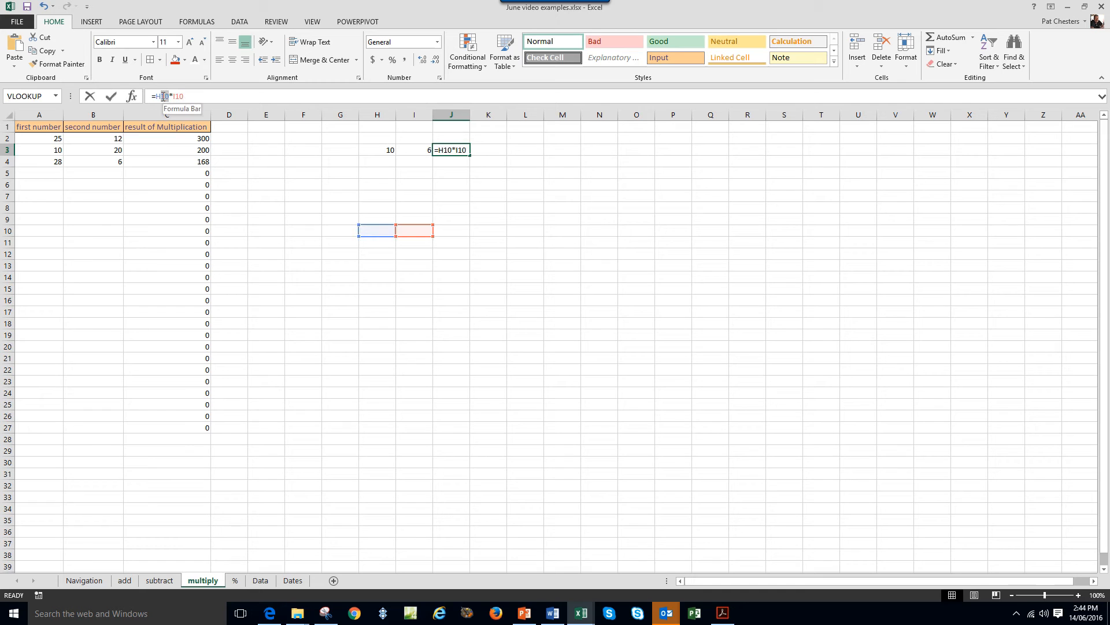
{"action": "type", "text": "3"}
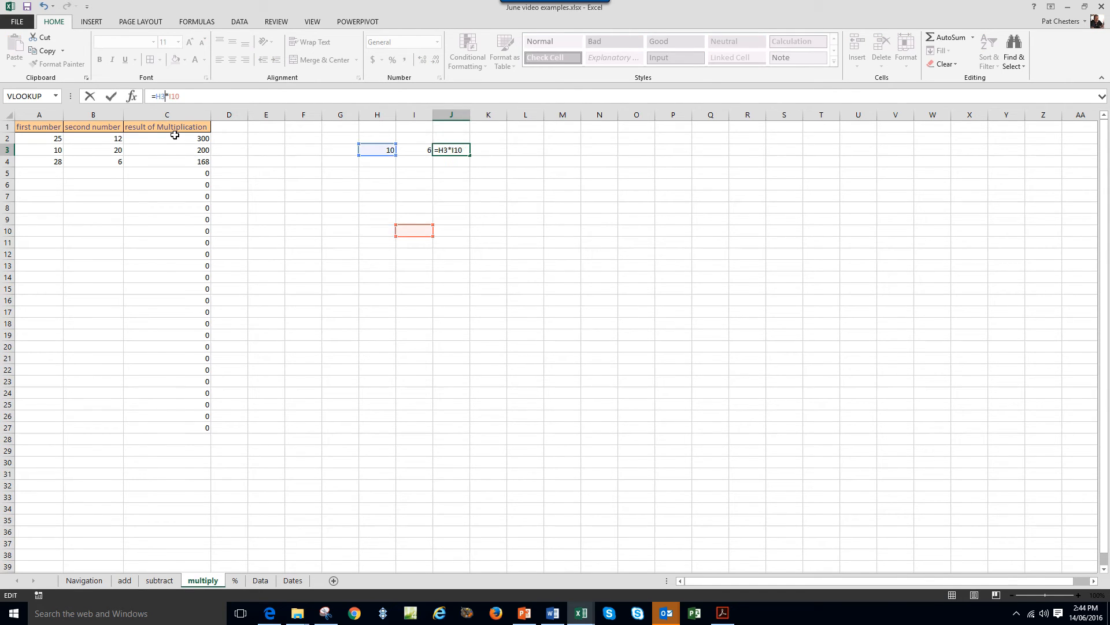
{"action": "key", "text": "Return"}
{"action": "left_click", "coordinate": [459, 152]}
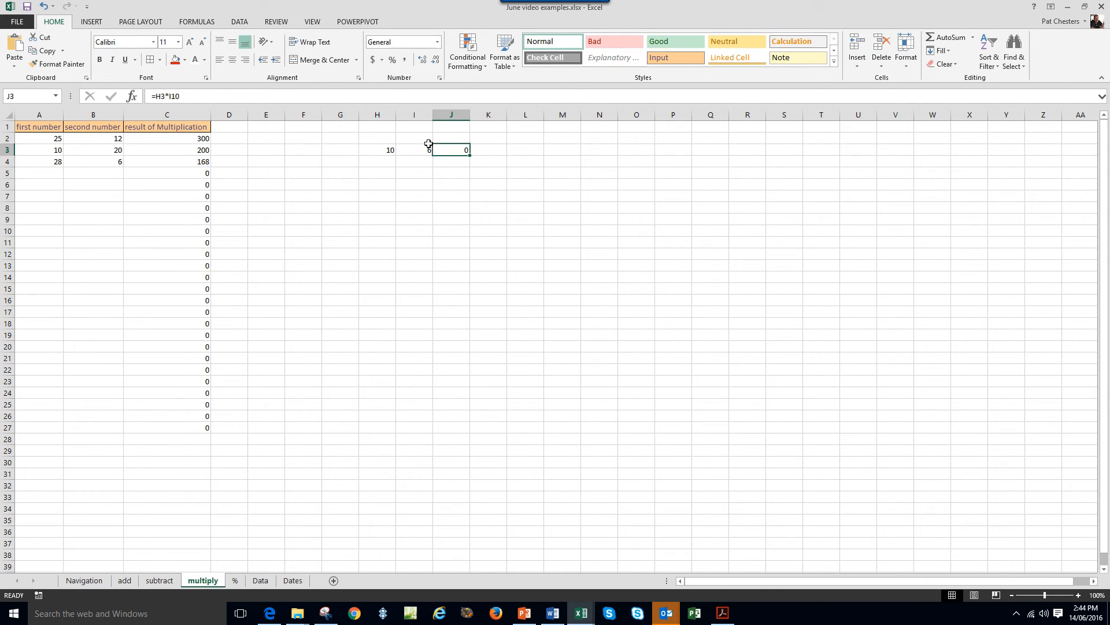
{"action": "left_click_drag", "start_coordinate": [179, 96], "coordinate": [172, 96]}
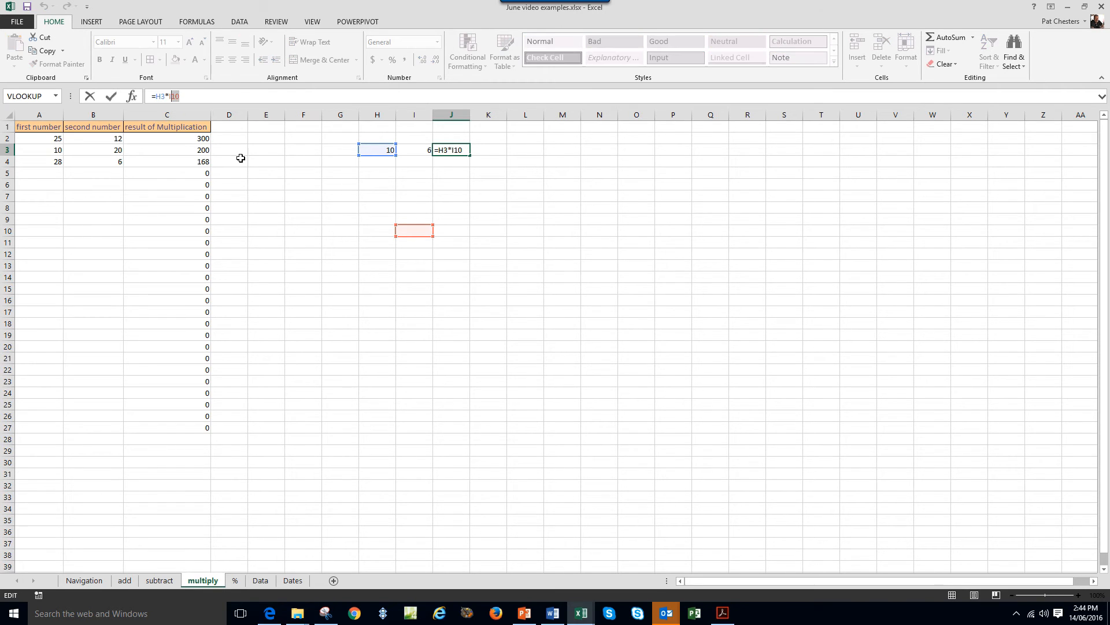
{"action": "type", "text": "3"}
{"action": "key", "text": "Return"}
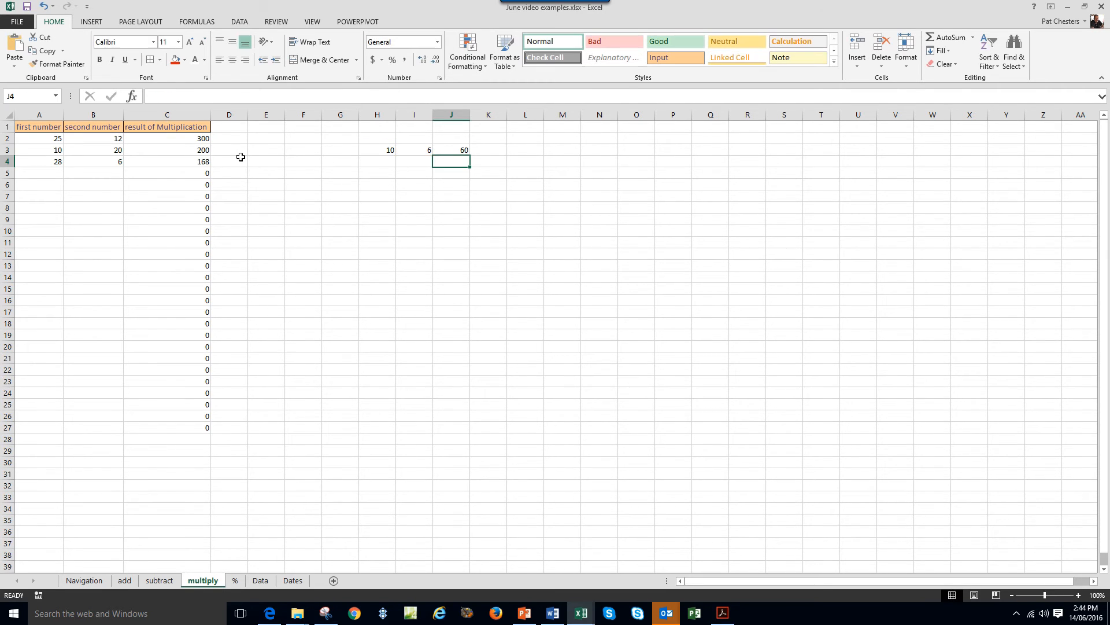
Apply the orange Input cell style to J3.
{"action": "left_click", "coordinate": [450, 152]}
{"action": "left_click", "coordinate": [672, 58]}
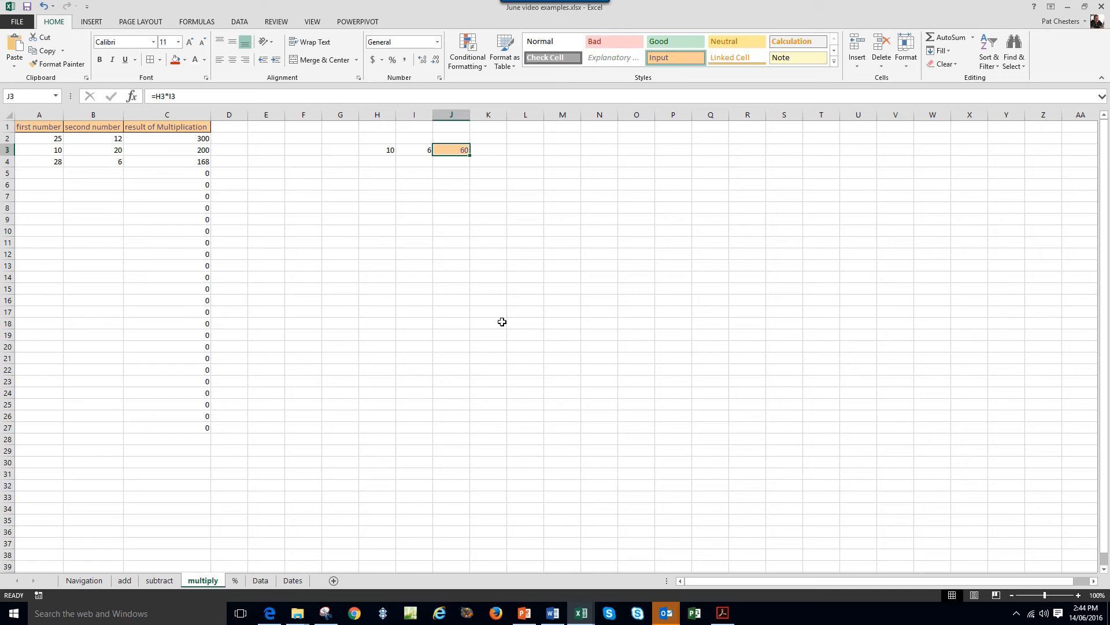
{"action": "left_click", "coordinate": [418, 174]}
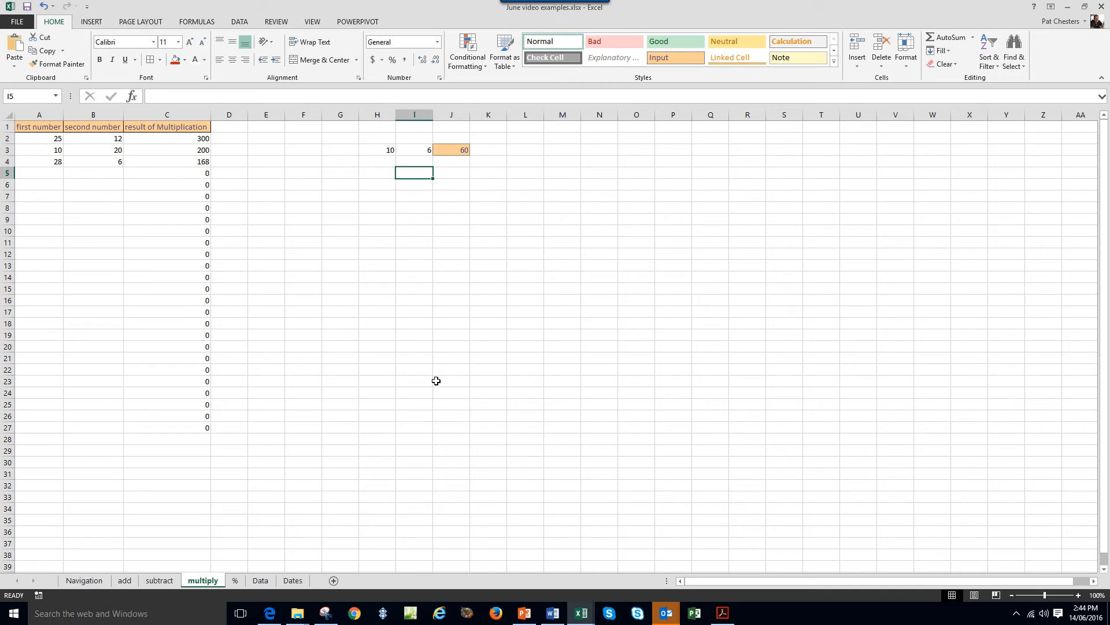
{"action": "left_click", "coordinate": [463, 150]}
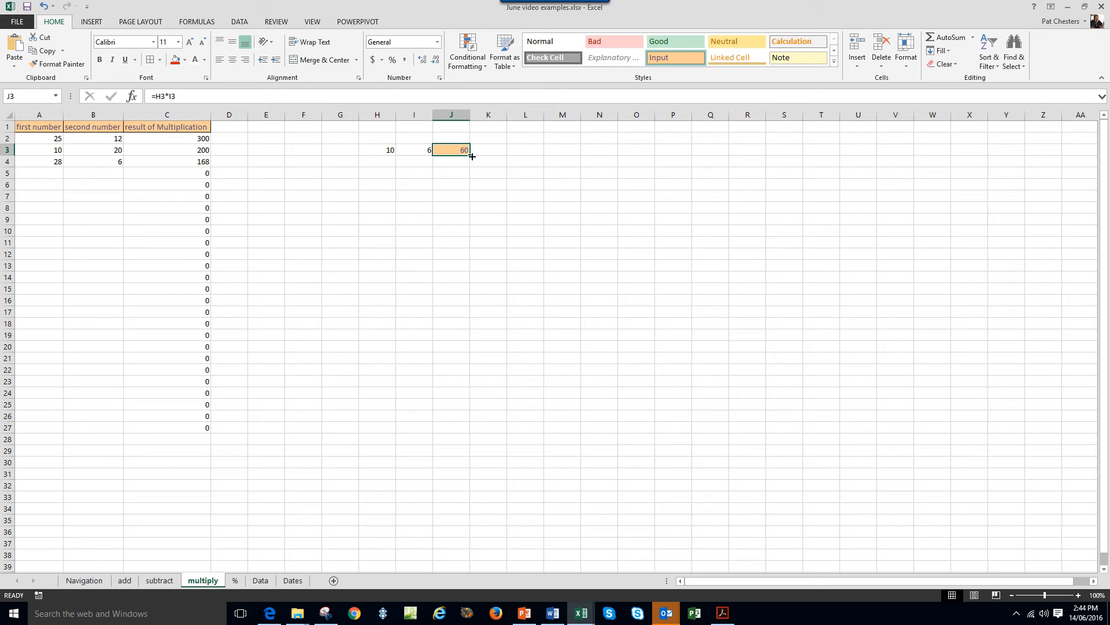
Fill the J3 formula down to J19, then enter 12 and 3 in H4:I4 to get 36.
{"action": "left_click_drag", "start_coordinate": [469, 155], "coordinate": [479, 339]}
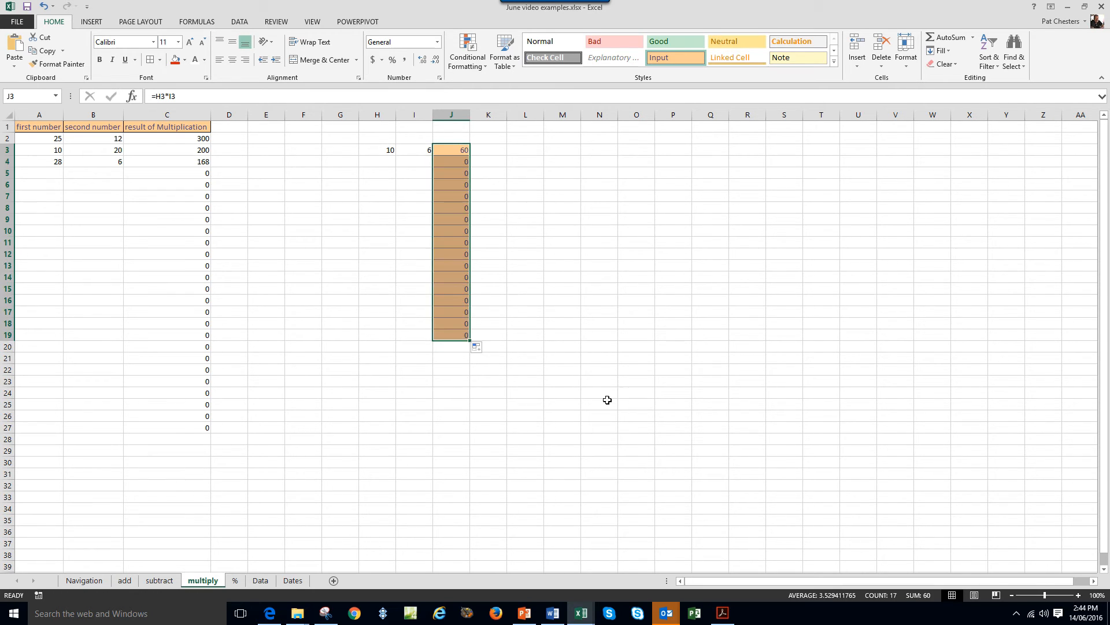
{"action": "left_click", "coordinate": [389, 162]}
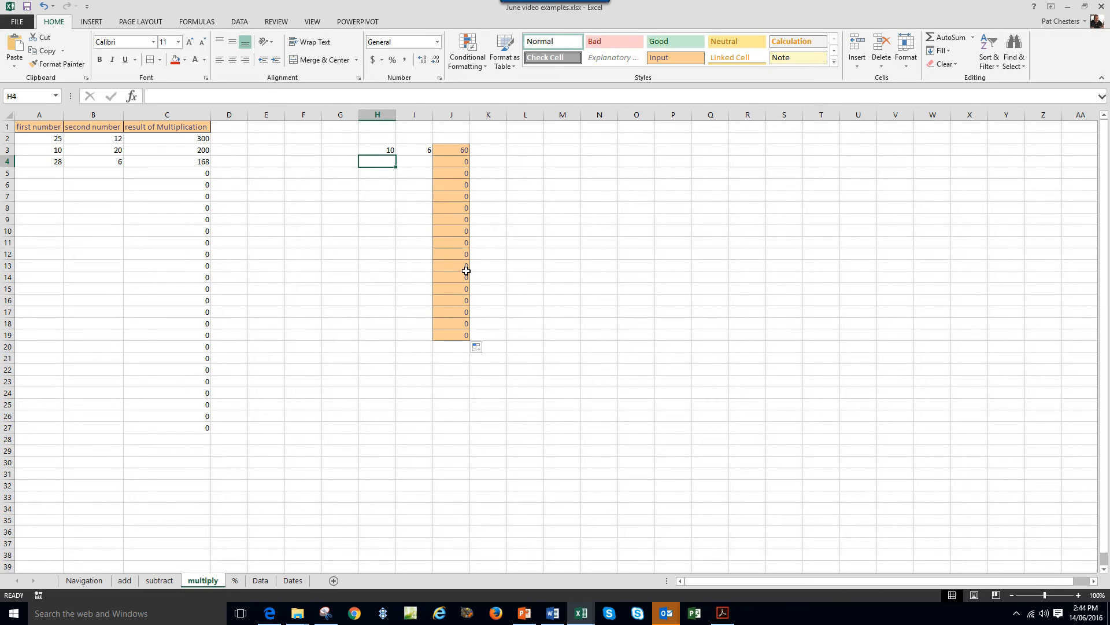
{"action": "type", "text": "12"}
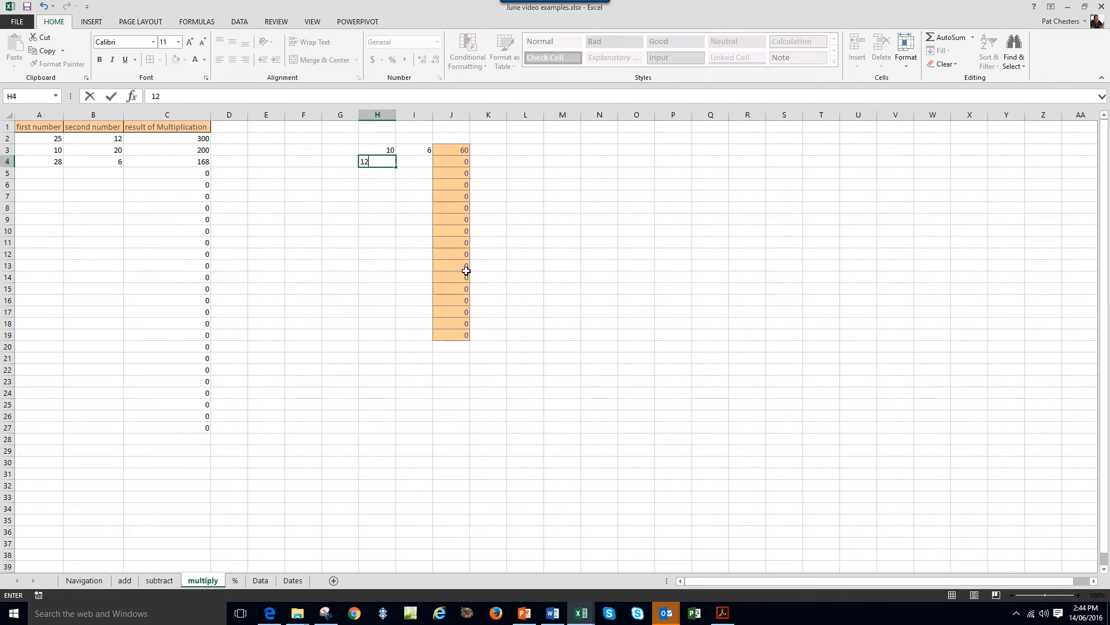
{"action": "left_click", "coordinate": [423, 162]}
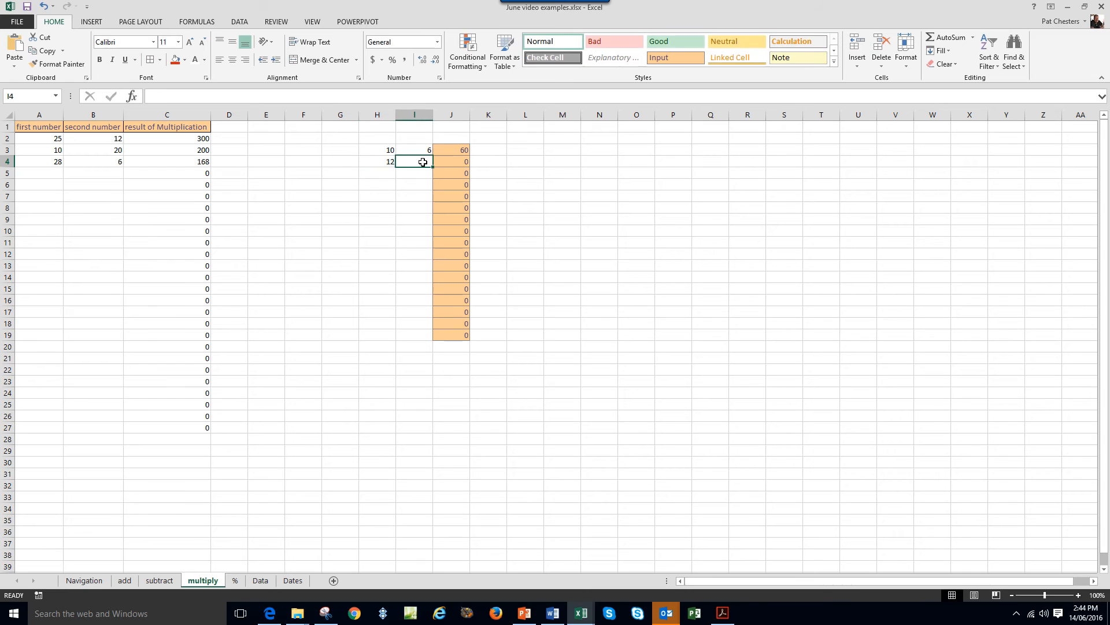
{"action": "type", "text": "3"}
{"action": "key", "text": "Return"}
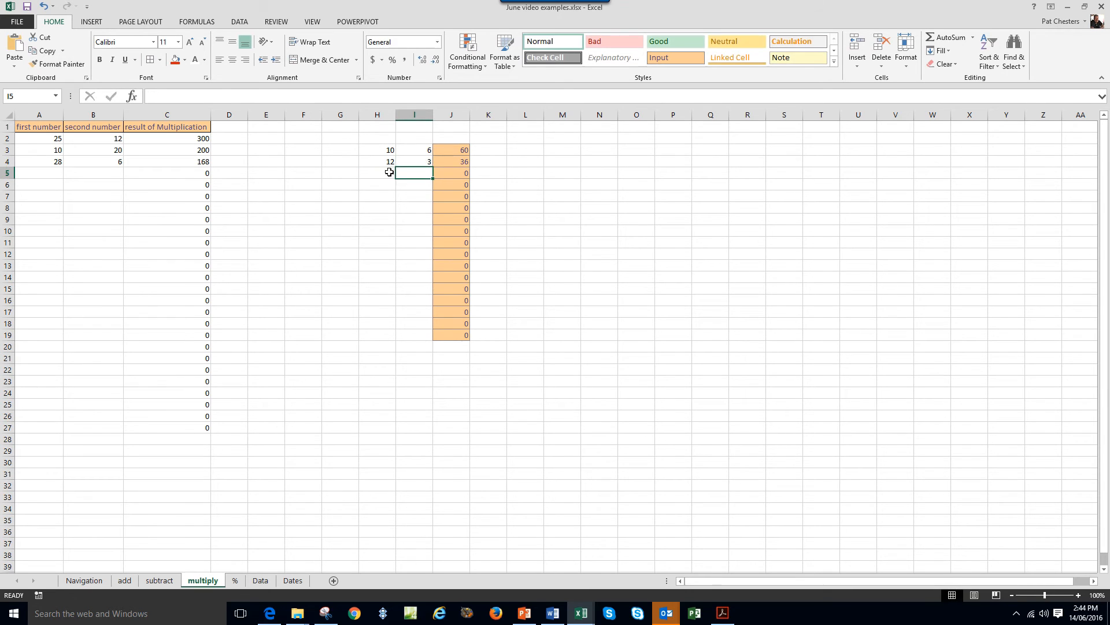
Enter 8 and 12 in H5:I5, giving 96.
{"action": "left_click", "coordinate": [388, 172]}
{"action": "type", "text": "8"}
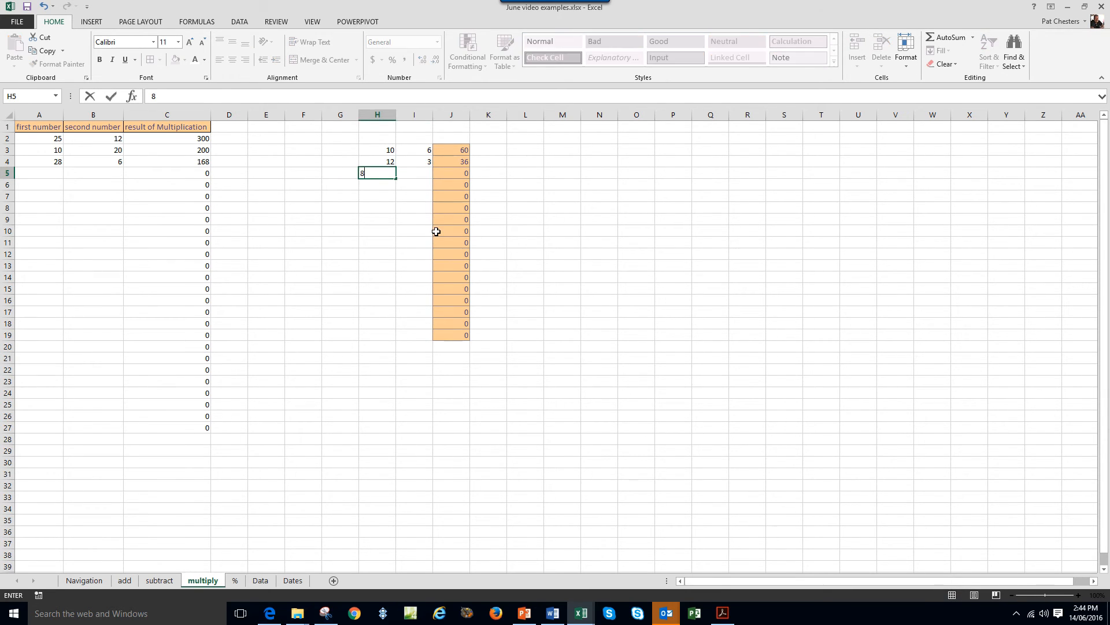
{"action": "left_click", "coordinate": [422, 171]}
{"action": "type", "text": "12"}
{"action": "key", "text": "Return"}
{"action": "left_click", "coordinate": [394, 313]}
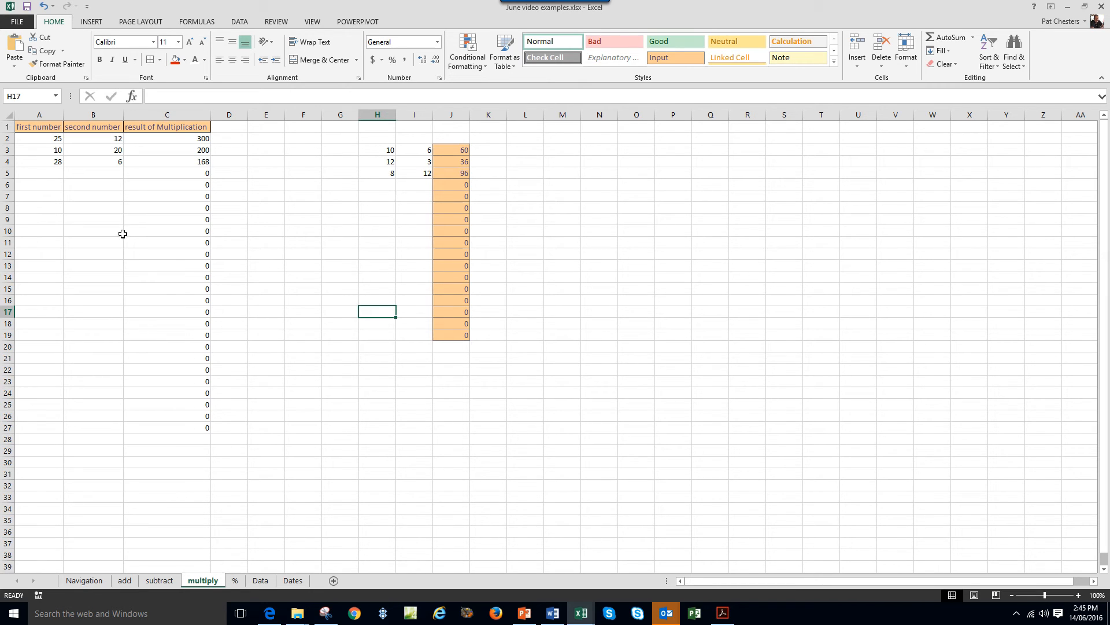
Clear the old numbers from A2:B4.
{"action": "left_click_drag", "start_coordinate": [198, 137], "coordinate": [207, 427]}
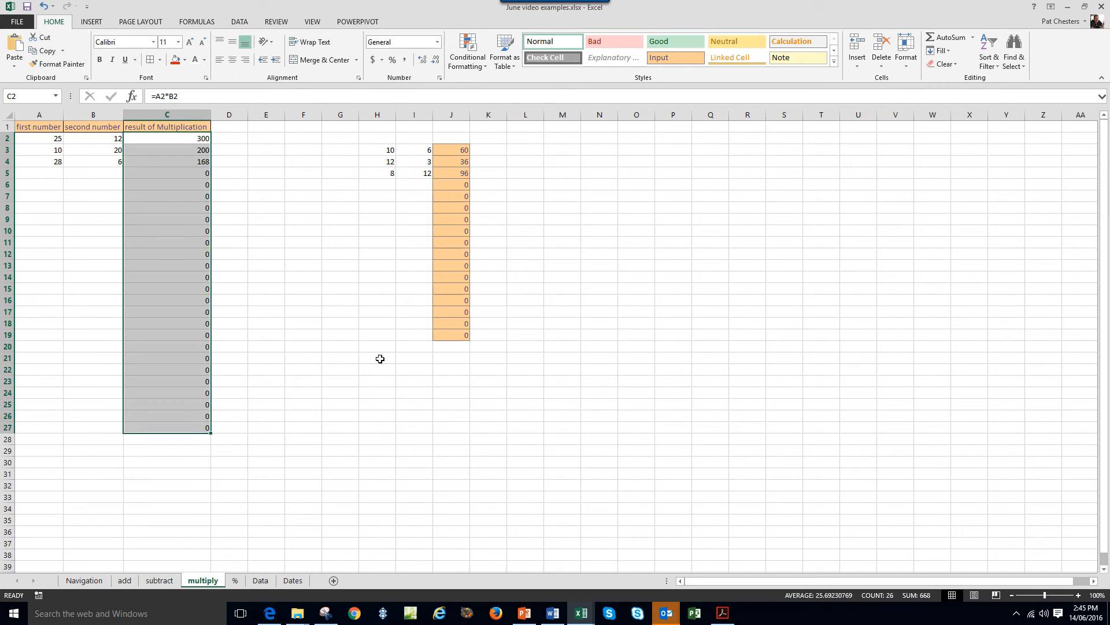
{"action": "left_click", "coordinate": [377, 334]}
{"action": "left_click_drag", "start_coordinate": [59, 141], "coordinate": [103, 166]}
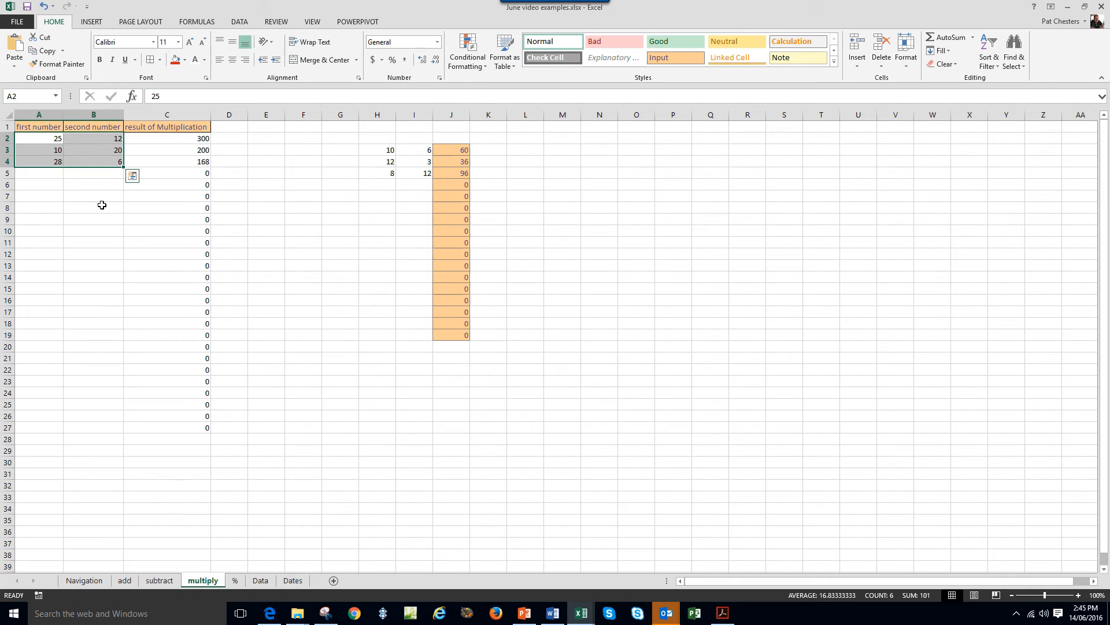
{"action": "left_click_drag", "start_coordinate": [137, 297], "coordinate": [133, 289]}
{"action": "left_click_drag", "start_coordinate": [50, 140], "coordinate": [107, 163]}
{"action": "right_click", "coordinate": [94, 155]}
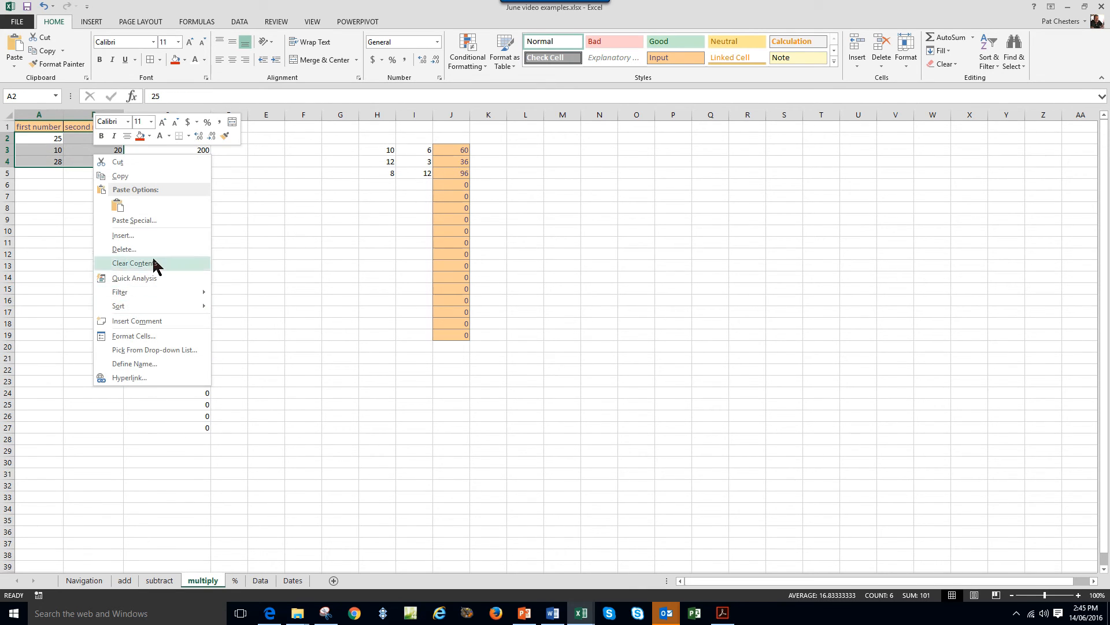
{"action": "left_click", "coordinate": [134, 264]}
{"action": "left_click", "coordinate": [303, 287]}
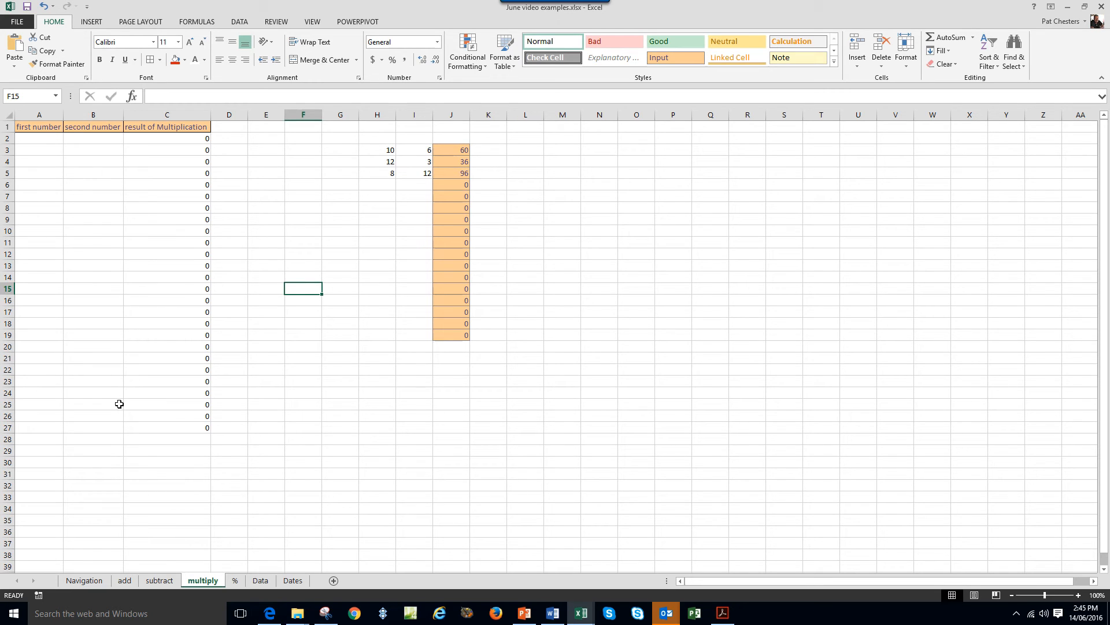
Enter 14 in A2 and 25.3 in B2, so C2's =A2*B2 shows 354.2.
{"action": "left_click", "coordinate": [40, 139]}
{"action": "type", "text": "14"}
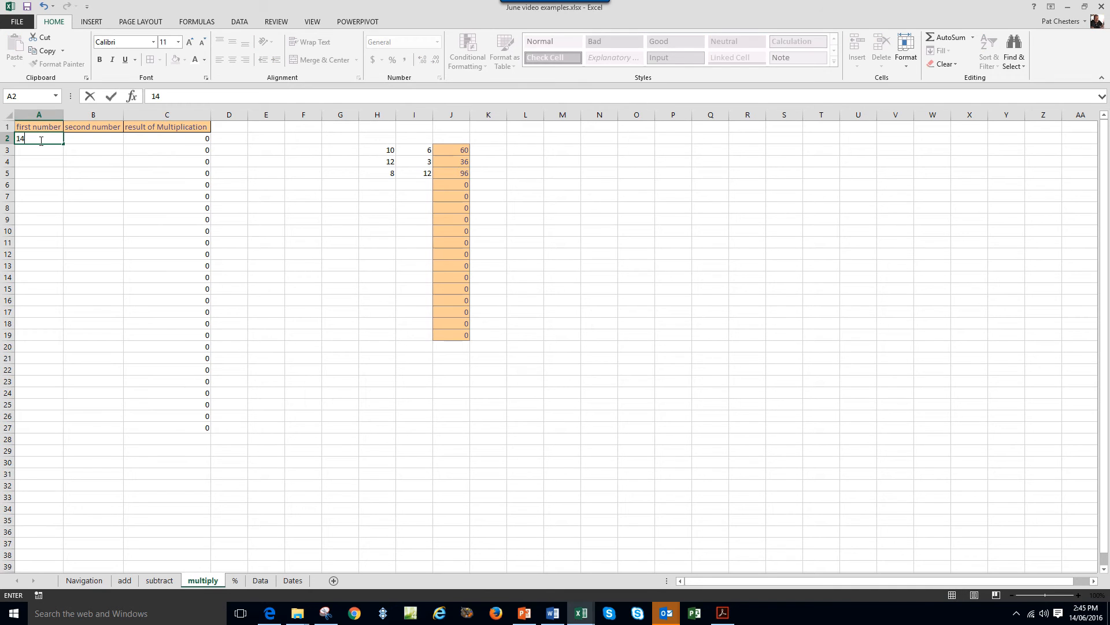
{"action": "left_click", "coordinate": [74, 134]}
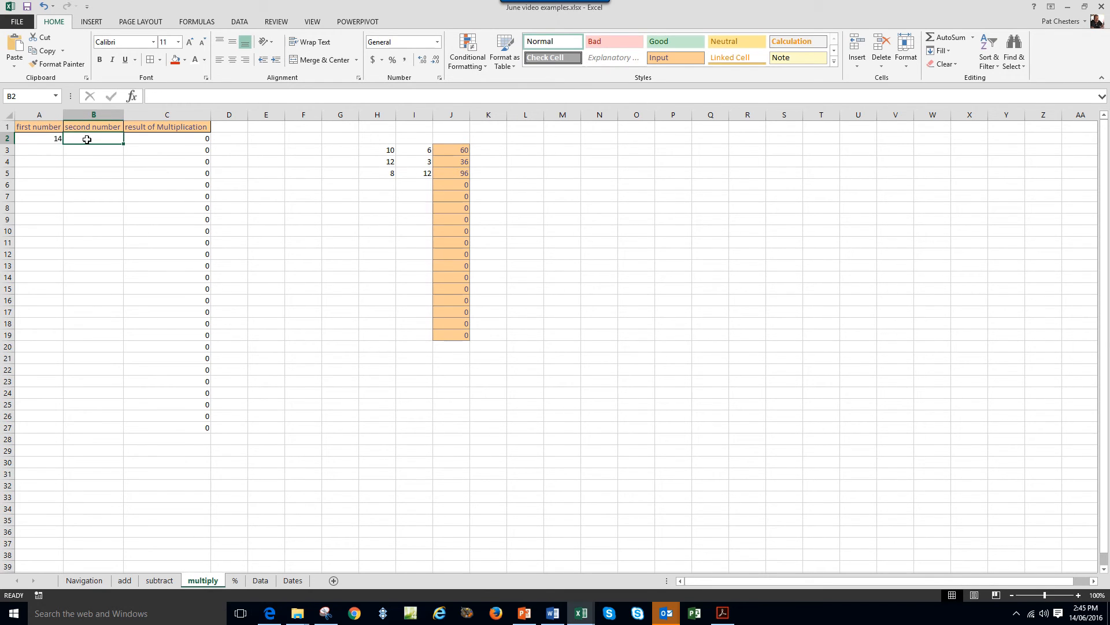
{"action": "type", "text": "25.3"}
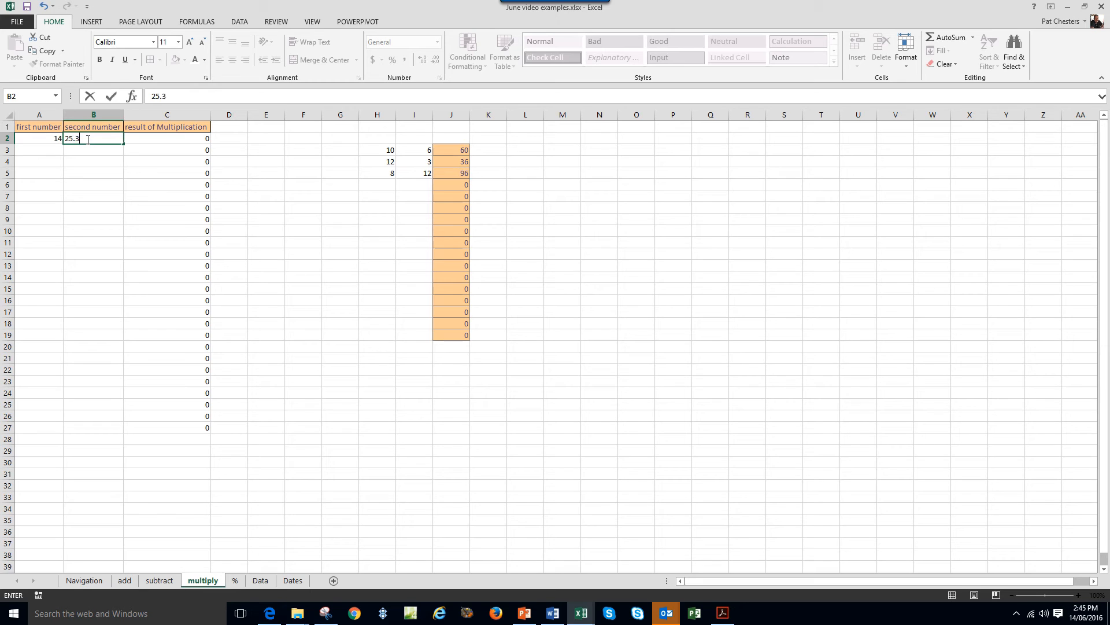
{"action": "key", "text": "ctrl+Return"}
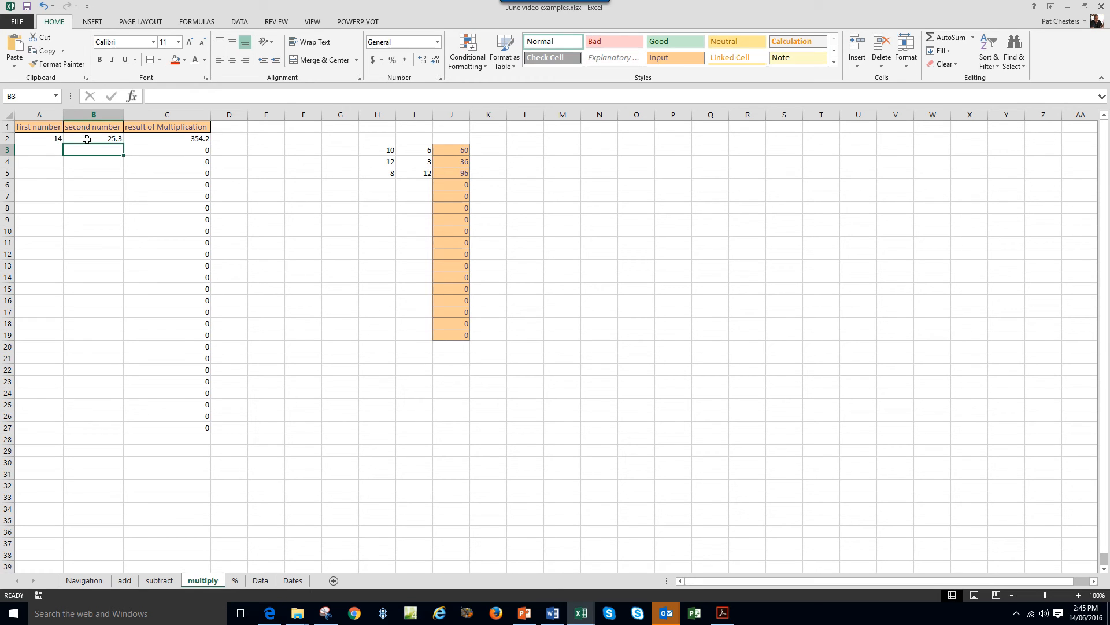
{"action": "left_click", "coordinate": [160, 138]}
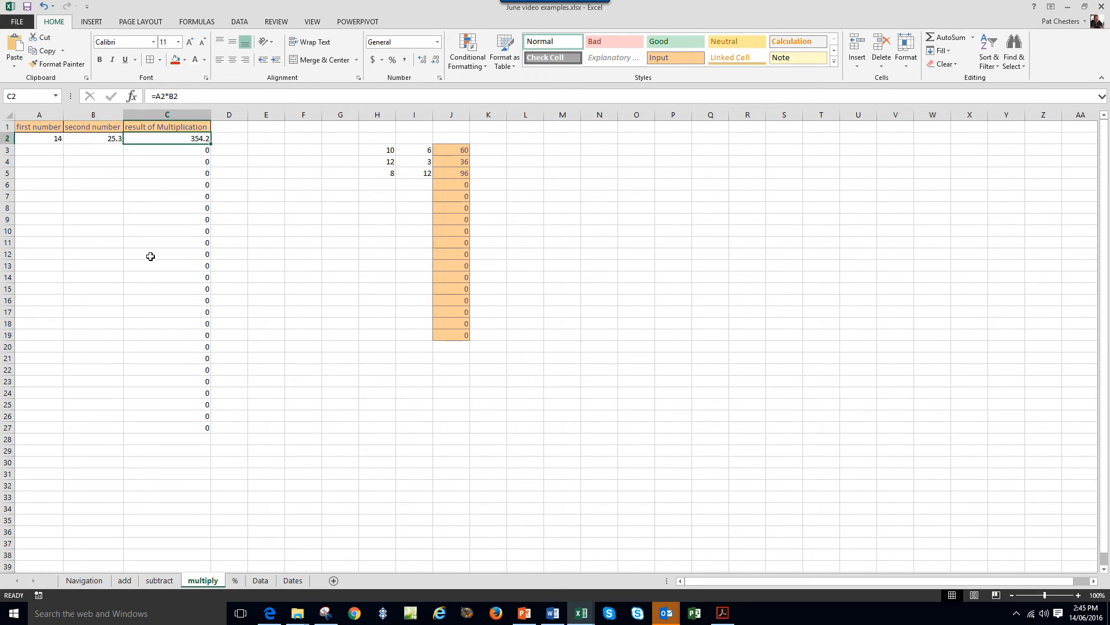
{"action": "left_click", "coordinate": [243, 284]}
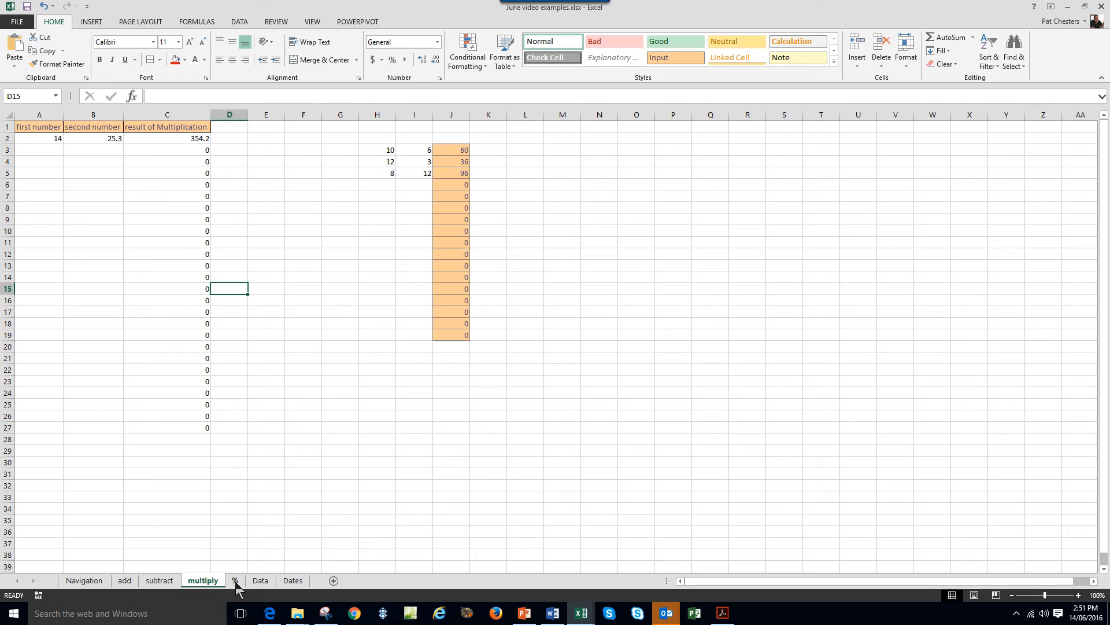
Switch to the % sheet and apply dollar Accounting format to cost column A.
{"action": "left_click", "coordinate": [235, 581]}
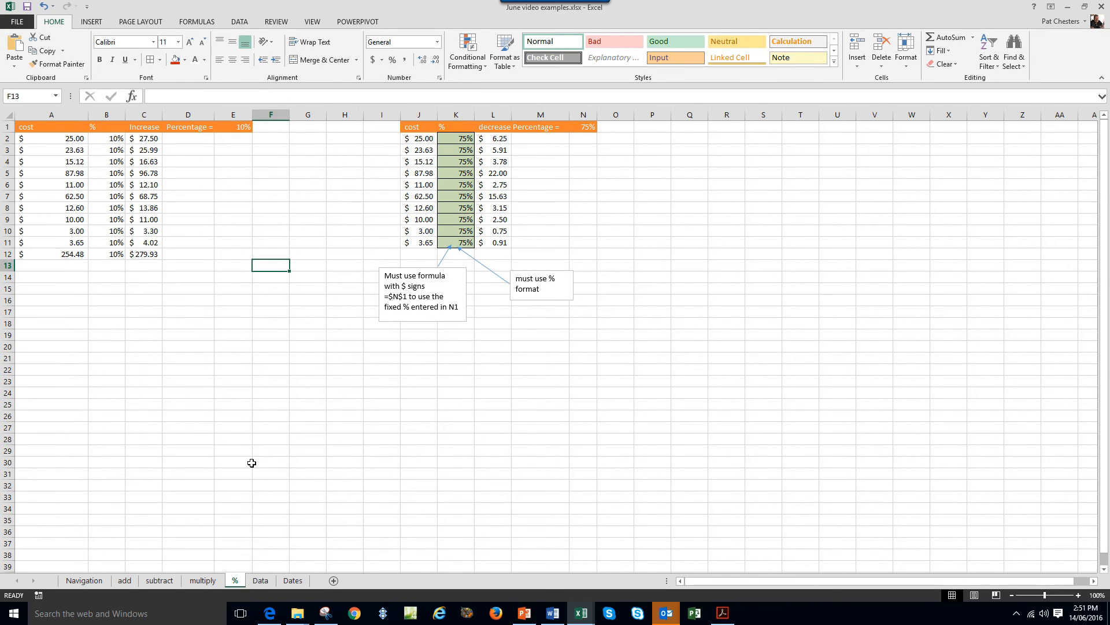
{"action": "left_click_drag", "start_coordinate": [69, 139], "coordinate": [69, 146]}
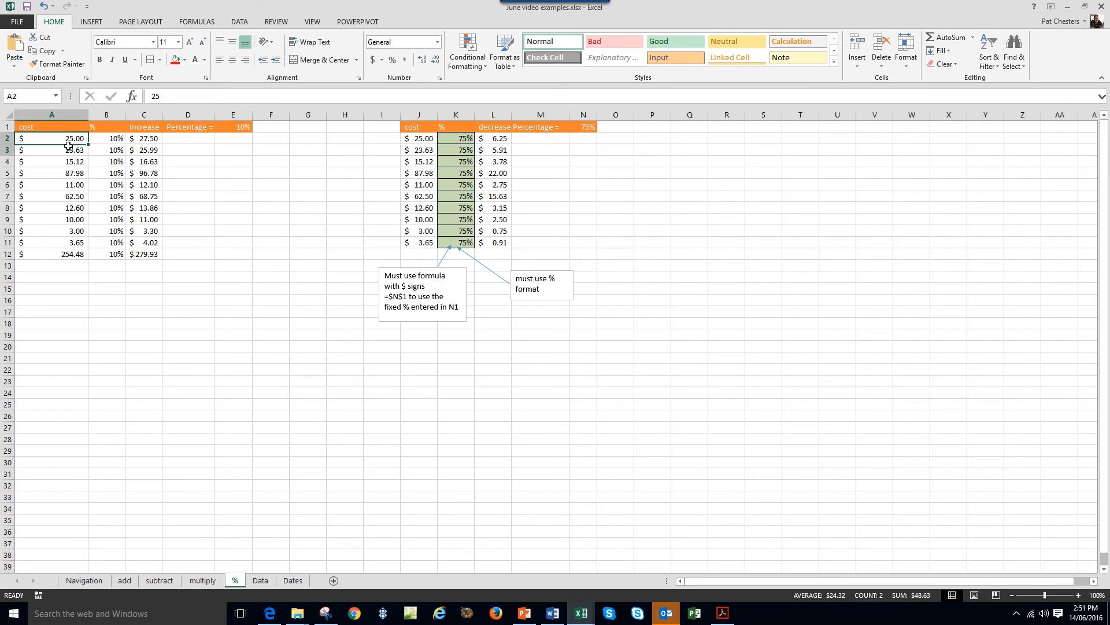
{"action": "left_click", "coordinate": [66, 140]}
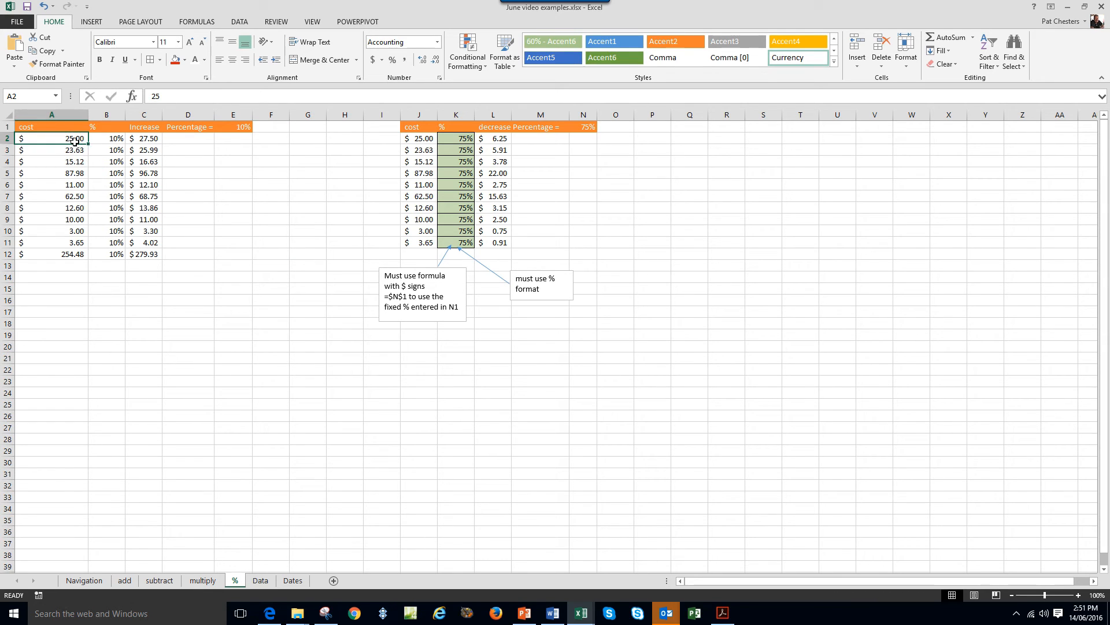
{"action": "left_click", "coordinate": [71, 255]}
{"action": "left_click_drag", "start_coordinate": [71, 254], "coordinate": [73, 139]}
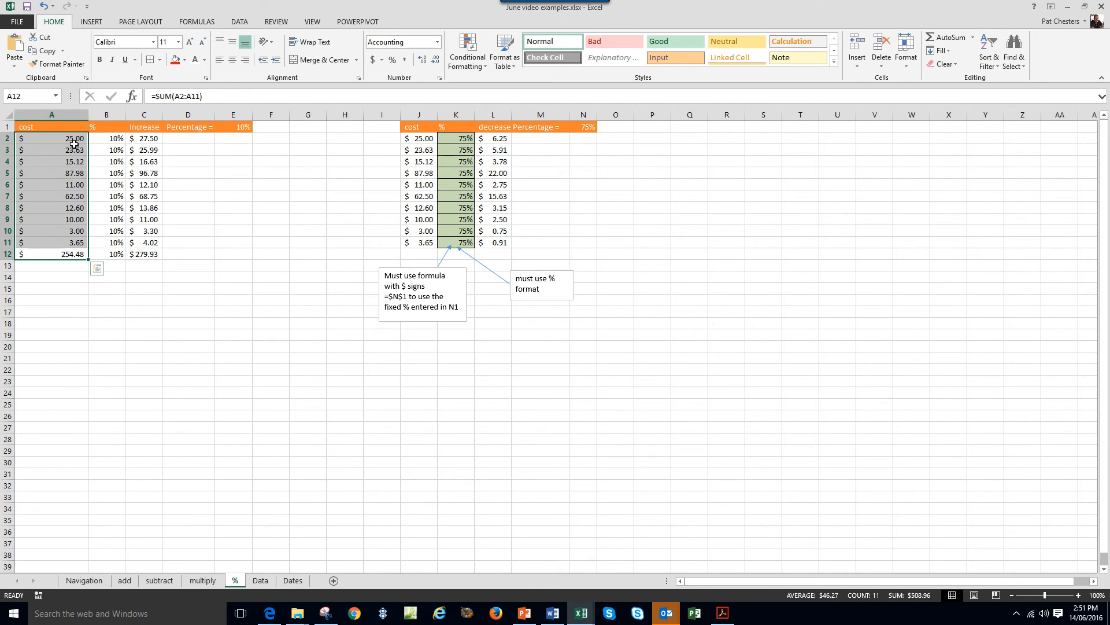
{"action": "left_click", "coordinate": [74, 142]}
{"action": "left_click", "coordinate": [64, 151]}
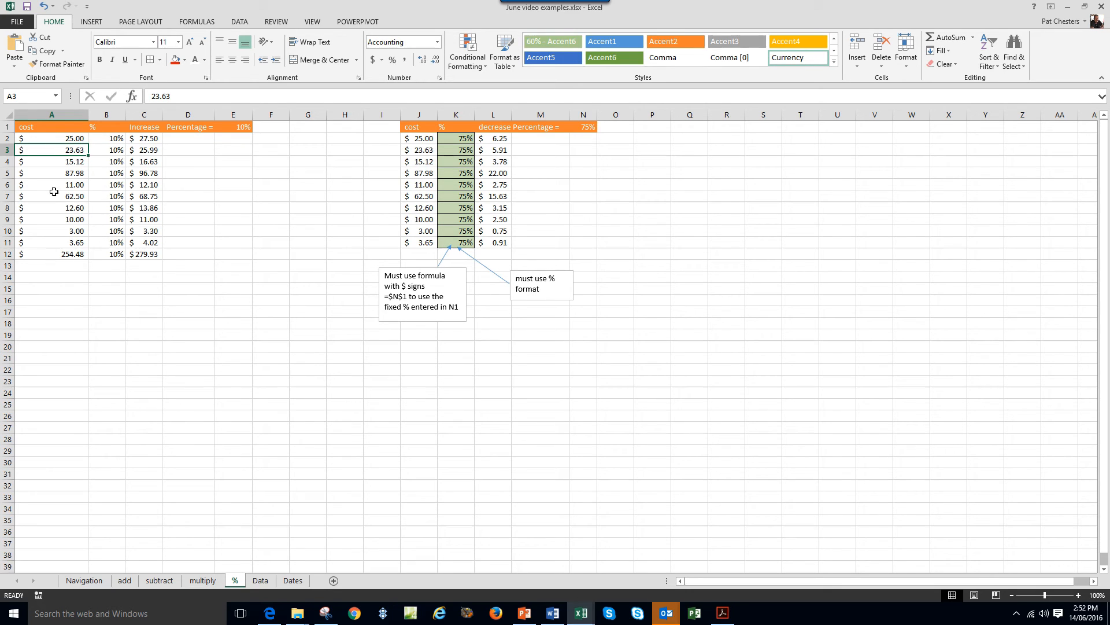
{"action": "left_click", "coordinate": [58, 114]}
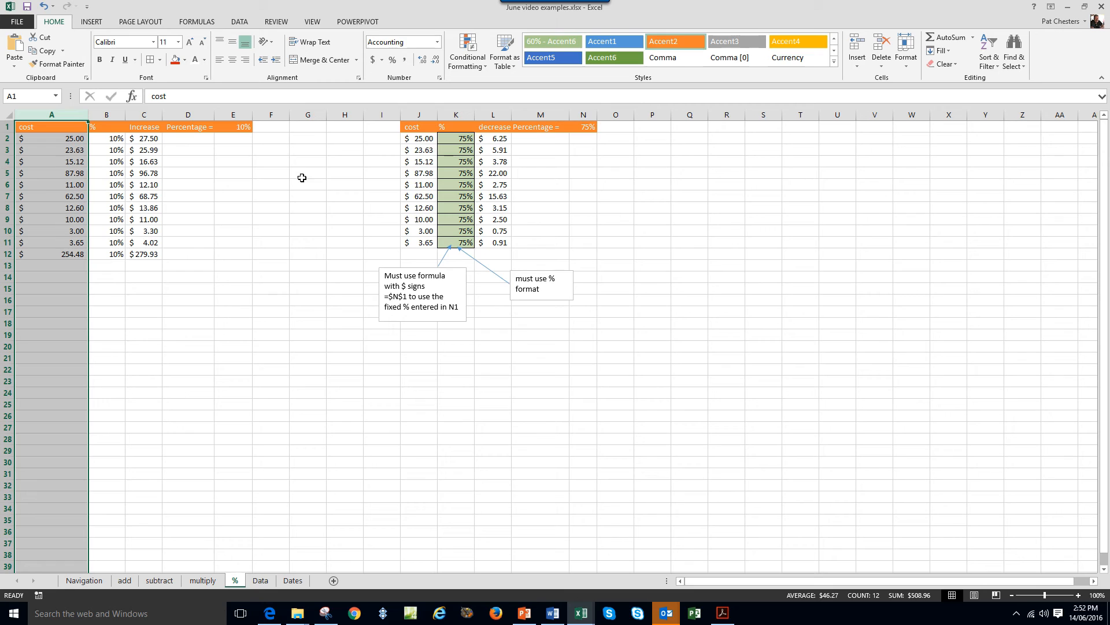
{"action": "left_click", "coordinate": [373, 59]}
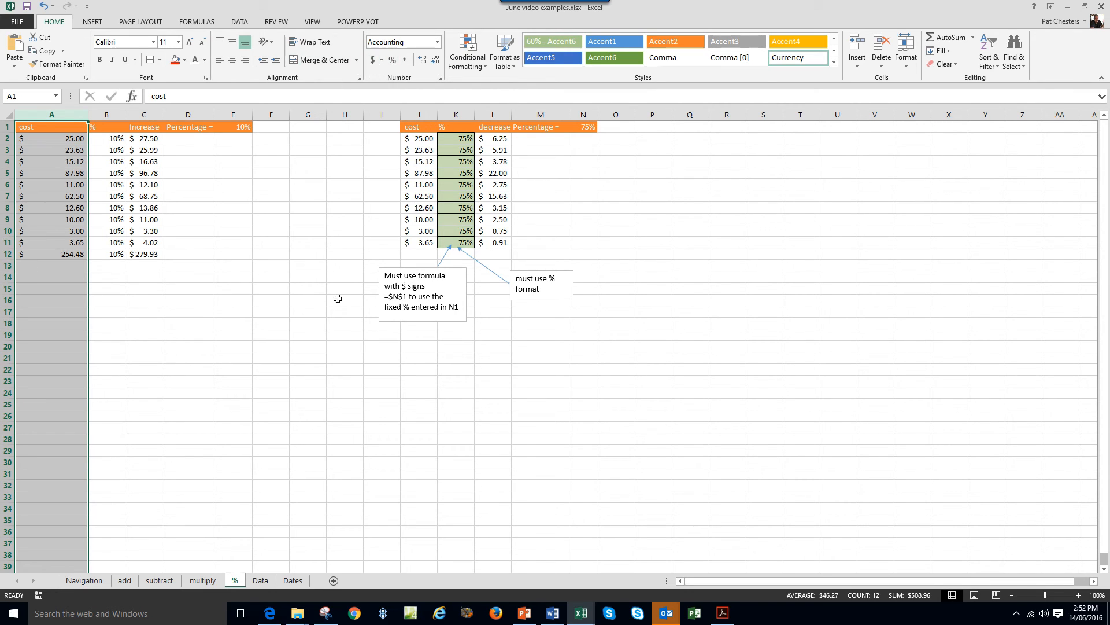
{"action": "left_click", "coordinate": [274, 325]}
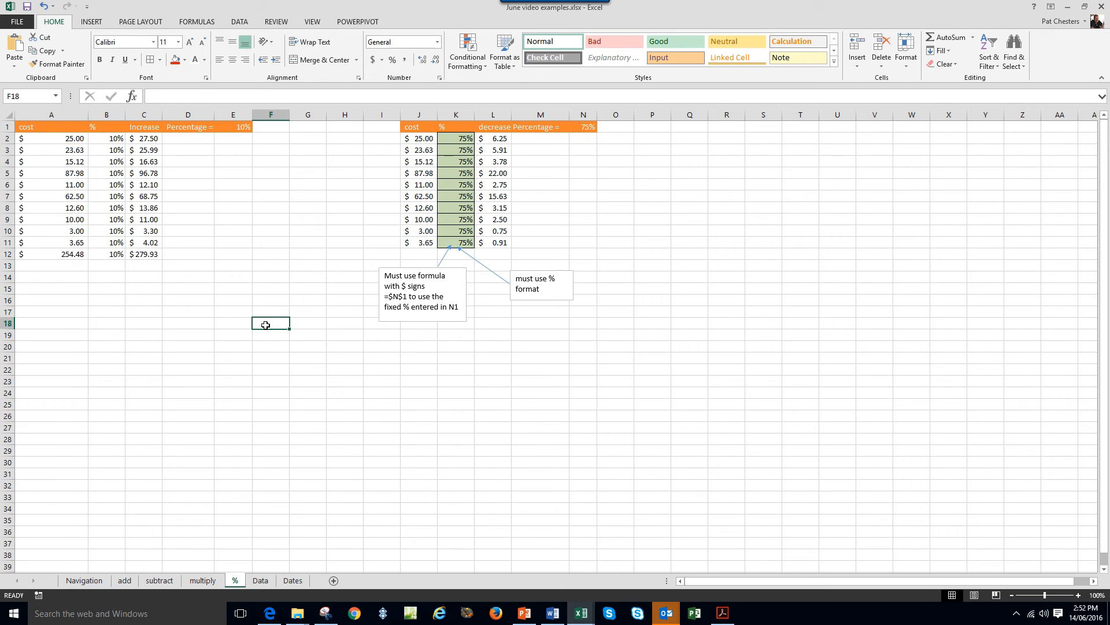
{"action": "left_click", "coordinate": [114, 115]}
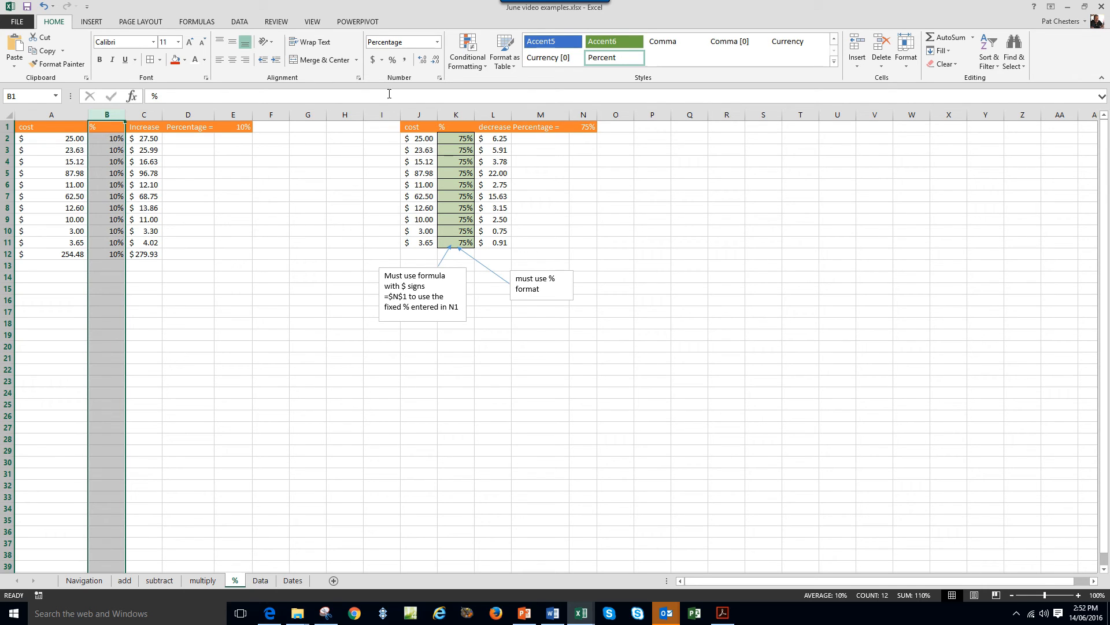
{"action": "left_click", "coordinate": [393, 61]}
{"action": "left_click", "coordinate": [151, 113]}
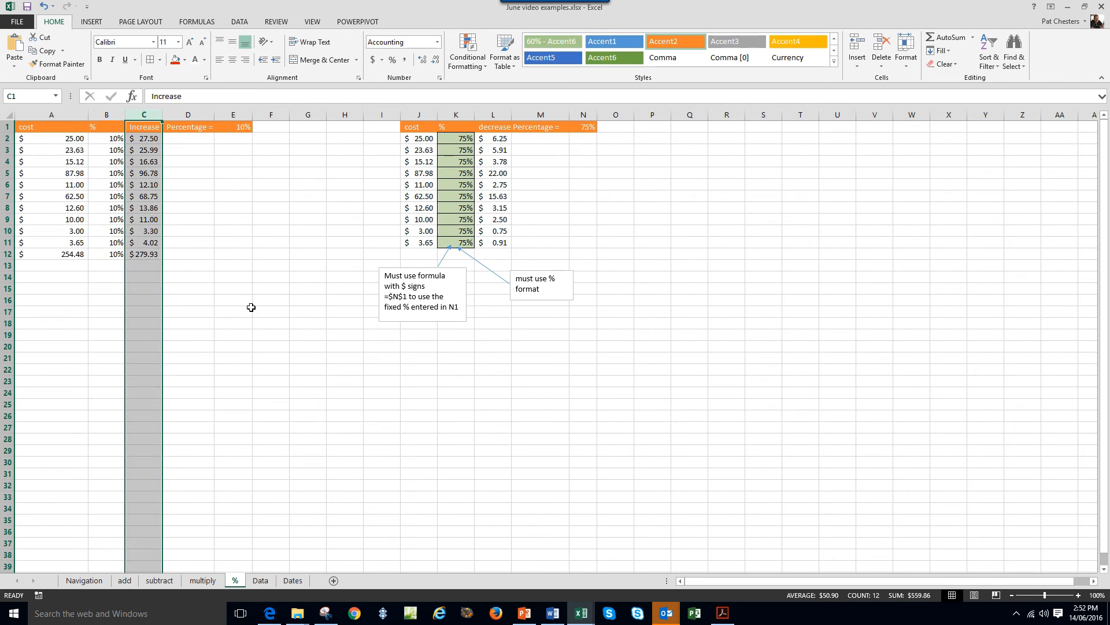
{"action": "left_click", "coordinate": [153, 140]}
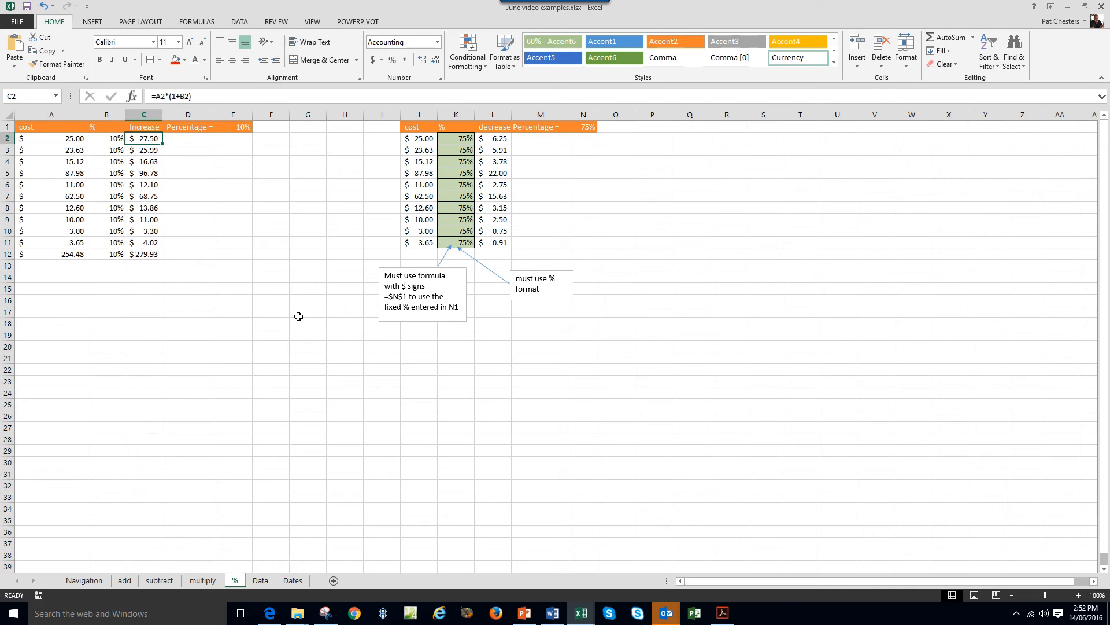
{"action": "left_click", "coordinate": [195, 258]}
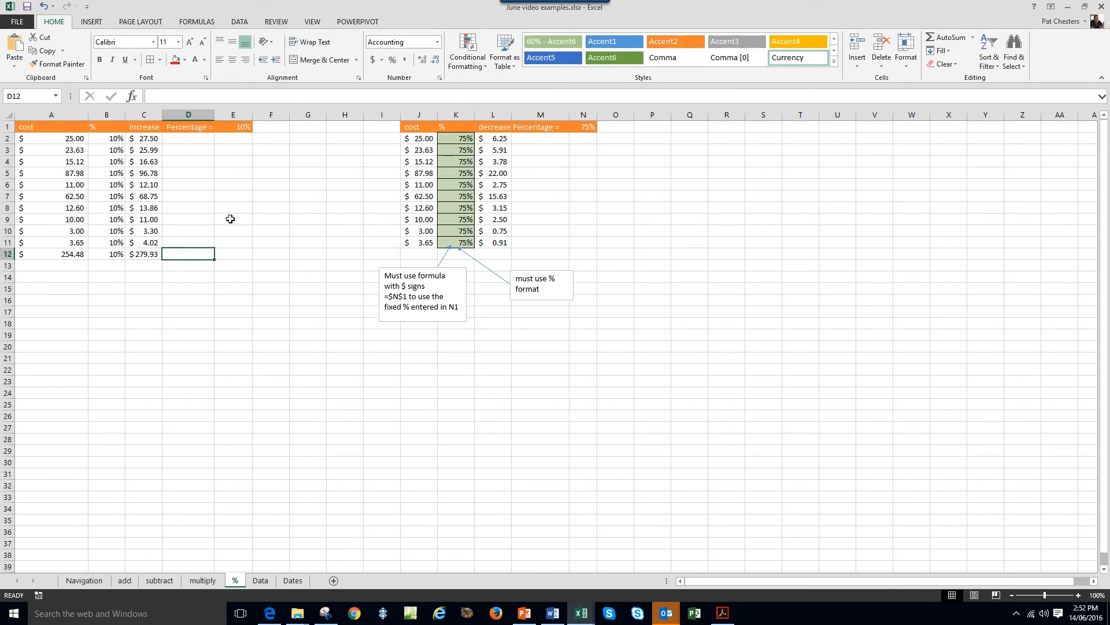
{"action": "left_click", "coordinate": [236, 125]}
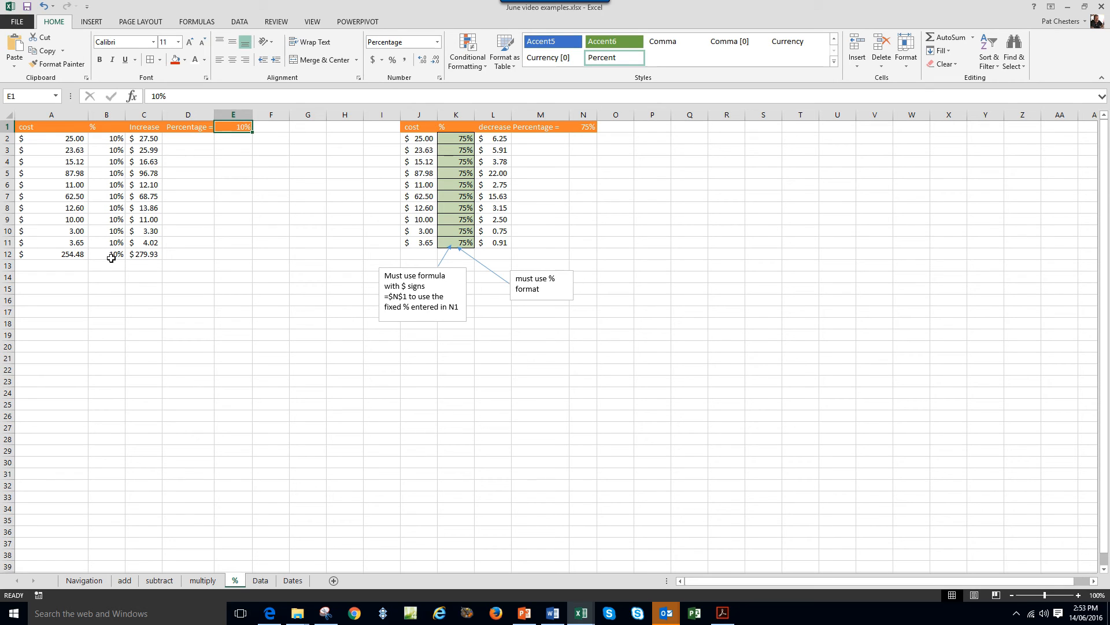
Set E1 to 25%, making increased costs total $318.10, and check column B's =$E$1 formulas.
{"action": "type", "text": "25"}
{"action": "key", "text": "Return"}
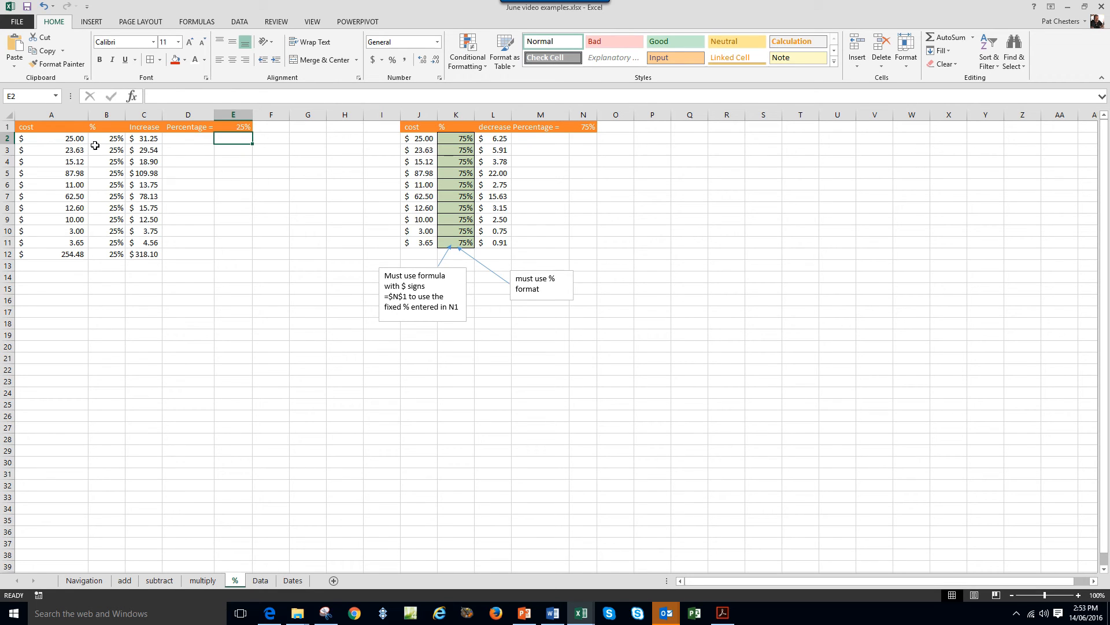
{"action": "left_click", "coordinate": [76, 142]}
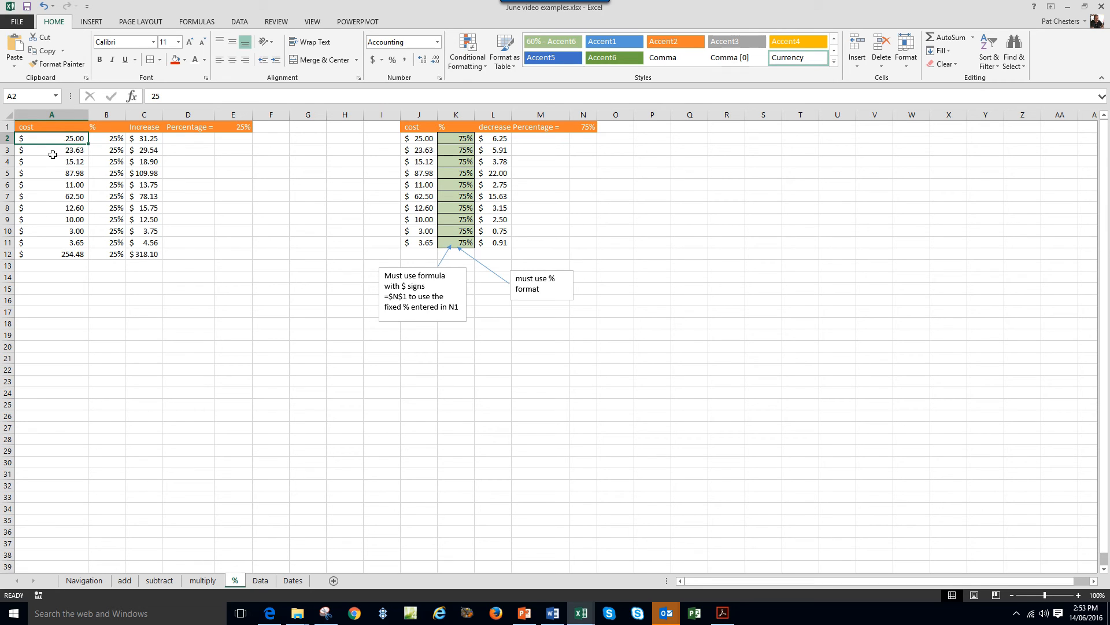
{"action": "left_click", "coordinate": [121, 139]}
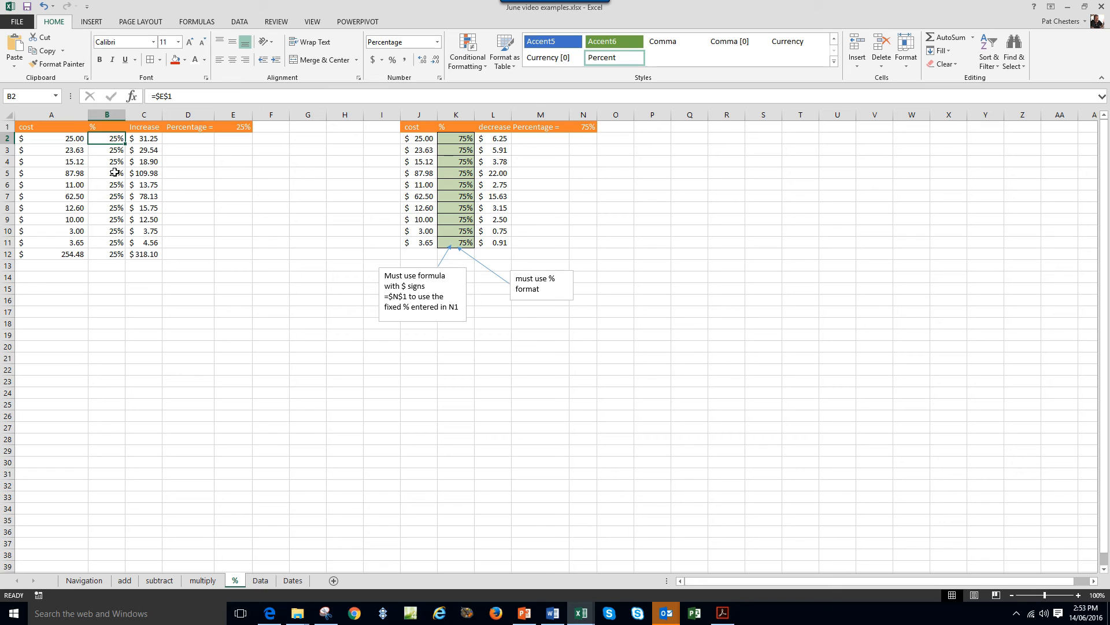
{"action": "left_click", "coordinate": [98, 150]}
{"action": "left_click", "coordinate": [99, 162]}
{"action": "left_click", "coordinate": [232, 126]}
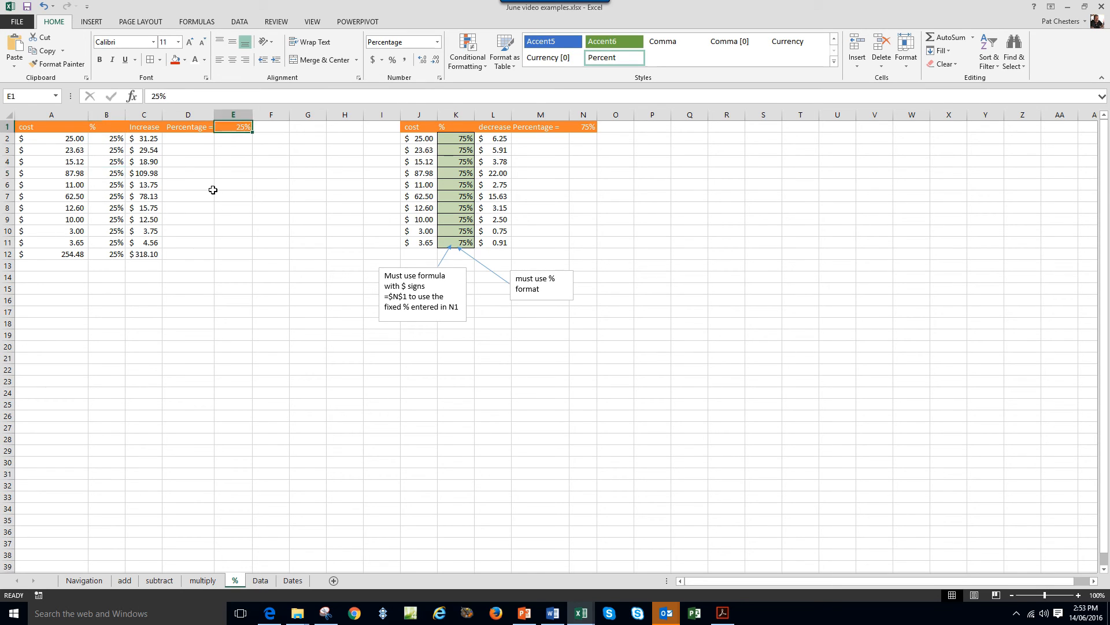
{"action": "left_click", "coordinate": [110, 140]}
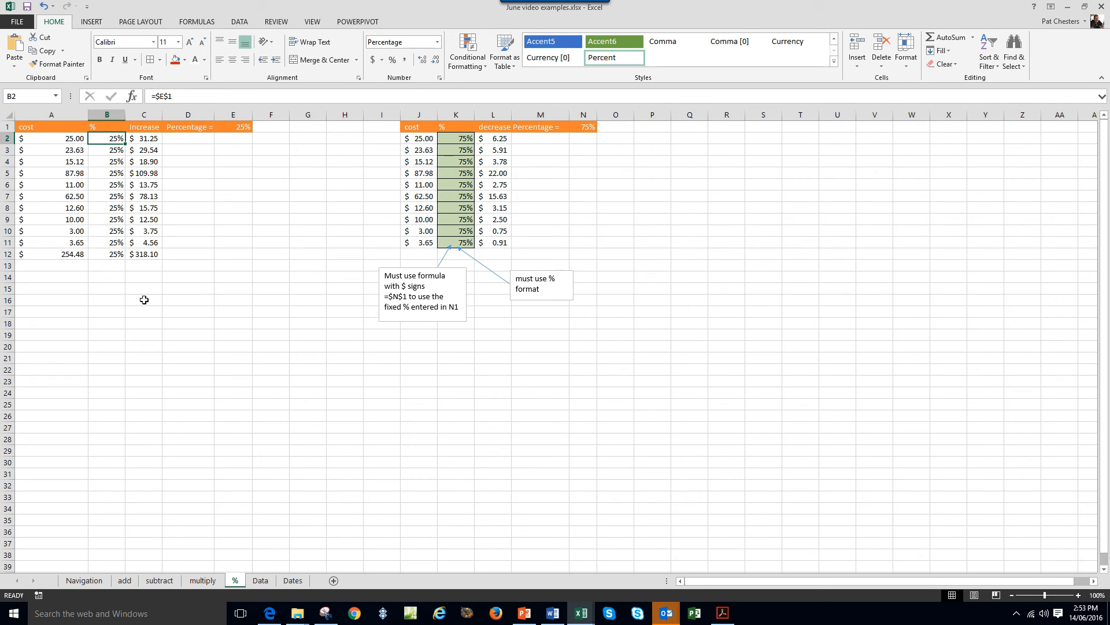
Try the test formula =$E$1 in B15, then delete it.
{"action": "left_click", "coordinate": [119, 289]}
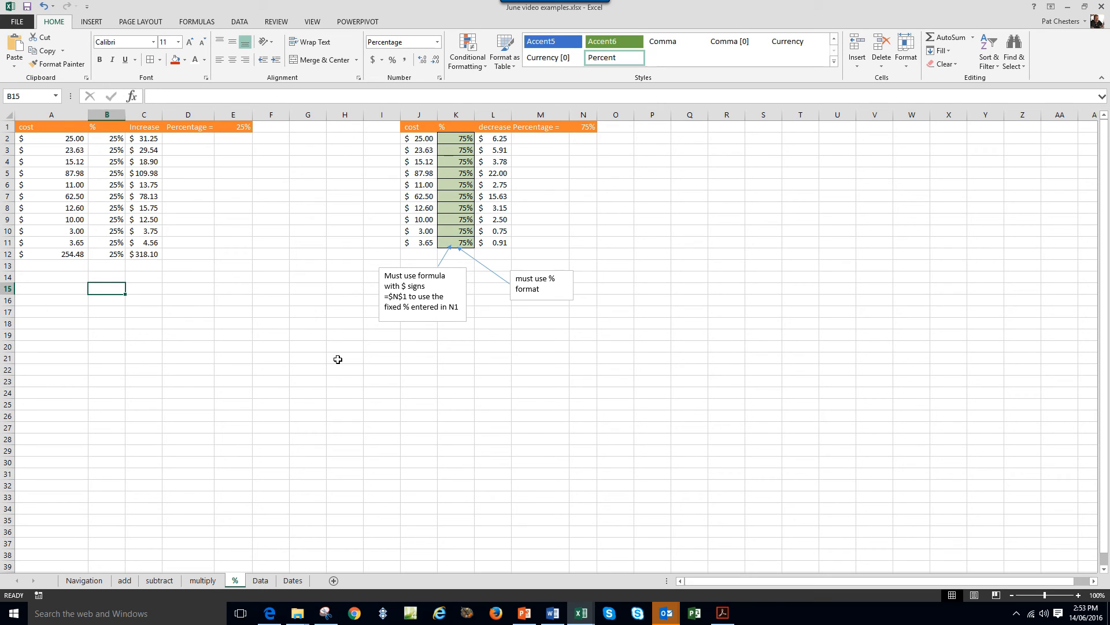
{"action": "type", "text": "="}
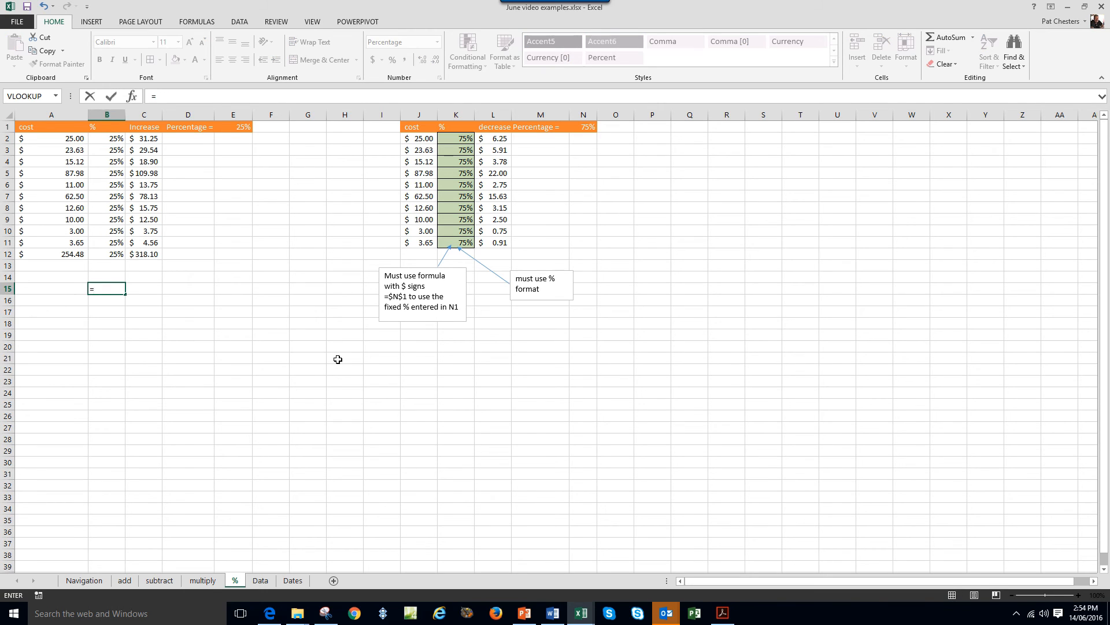
{"action": "type", "text": "$e$1"}
{"action": "key", "text": "Return"}
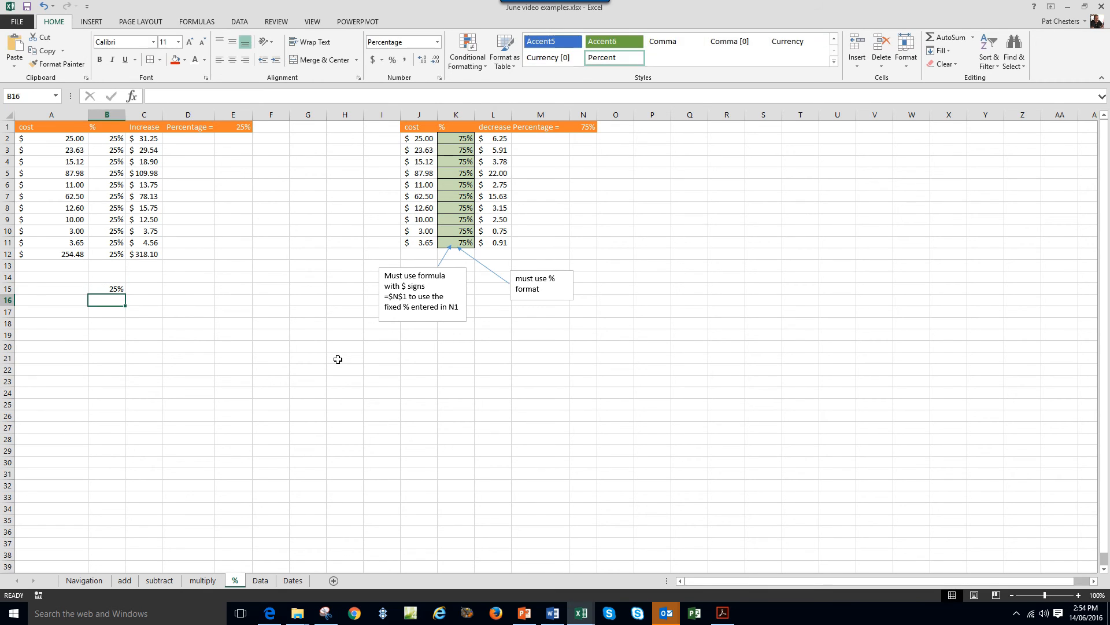
{"action": "left_click", "coordinate": [104, 288]}
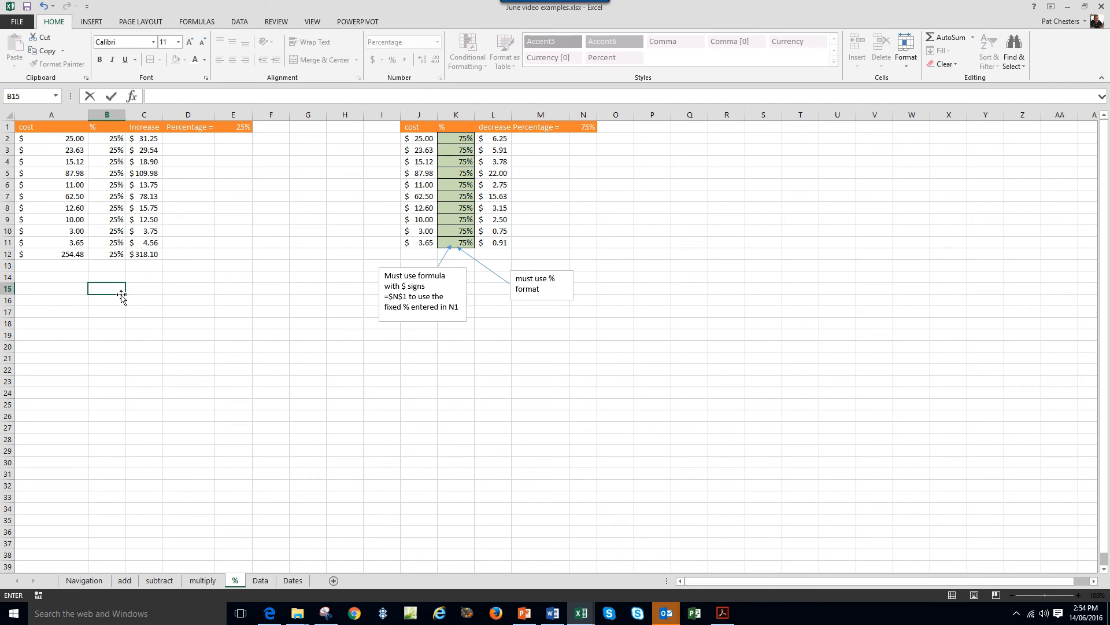
{"action": "key", "text": "Delete"}
Enter the relative formula =E1 in B14 and fill it down to row 29.
{"action": "left_click", "coordinate": [117, 277]}
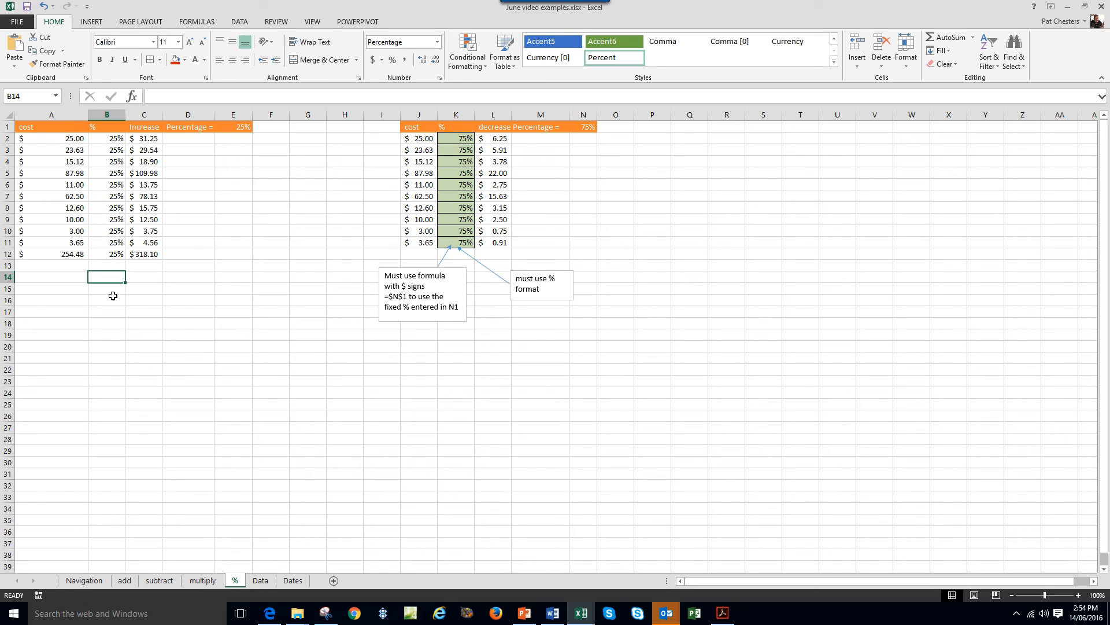
{"action": "type", "text": "=e1"}
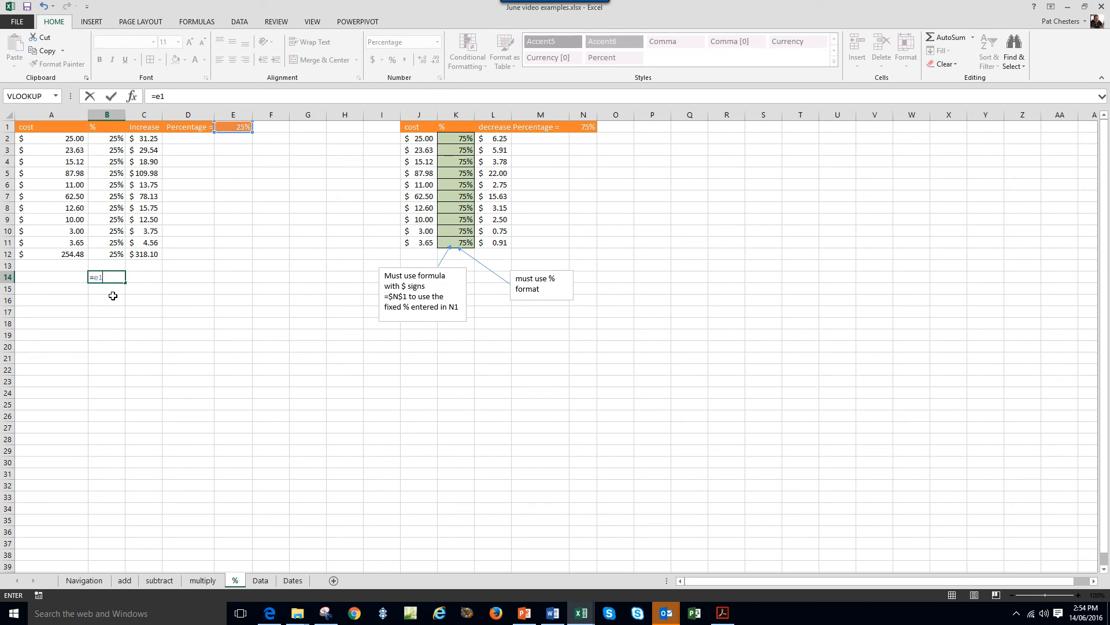
{"action": "key", "text": "Return"}
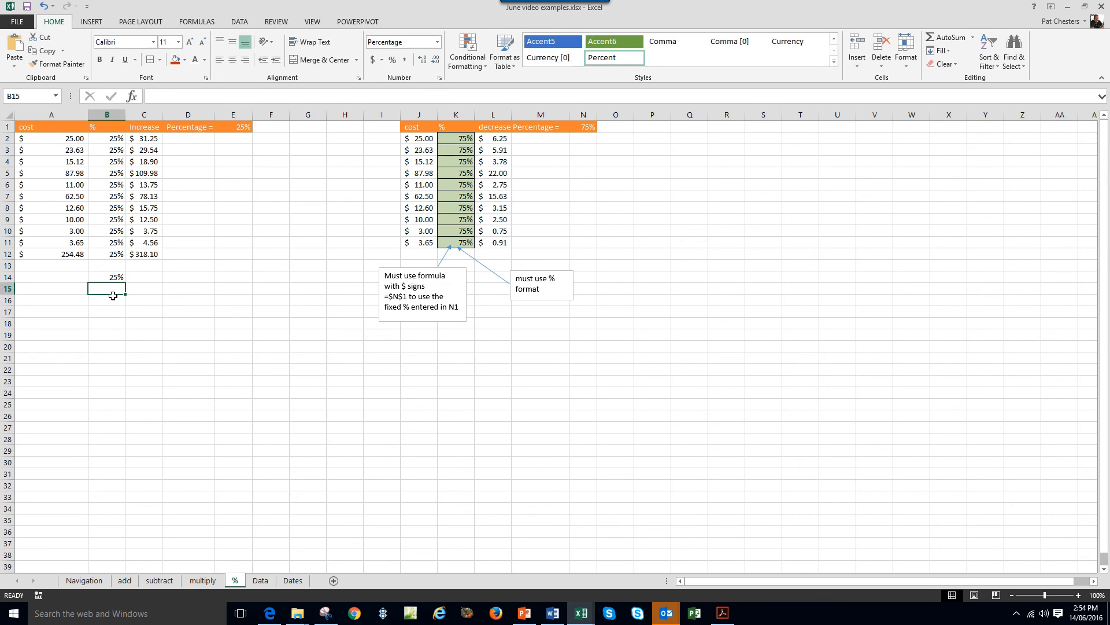
{"action": "left_click", "coordinate": [114, 278]}
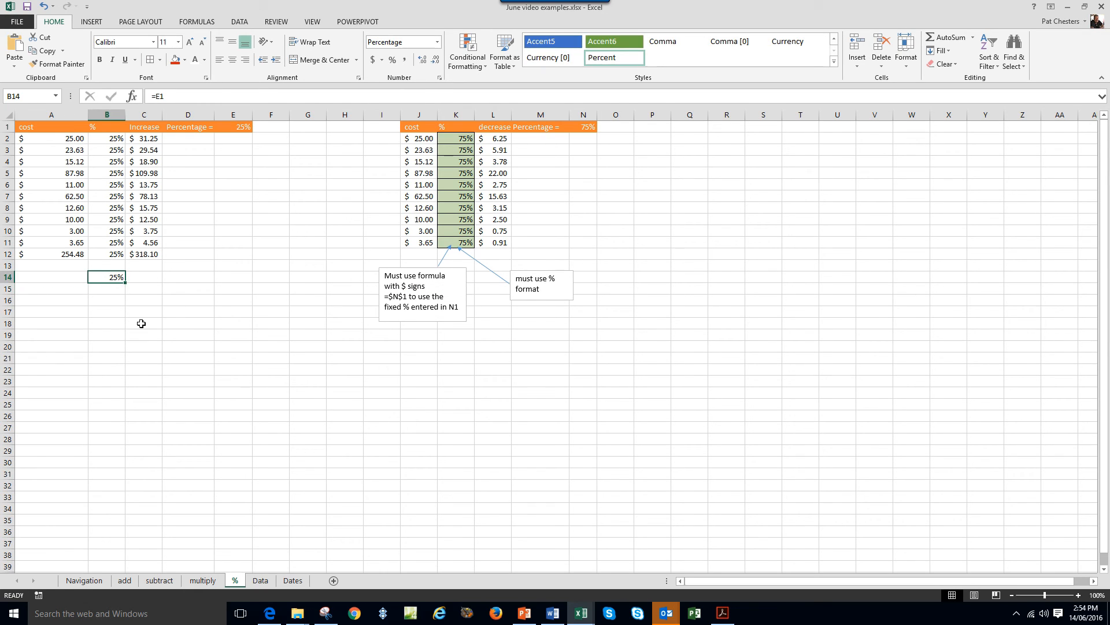
{"action": "left_click_drag", "start_coordinate": [126, 282], "coordinate": [126, 454]}
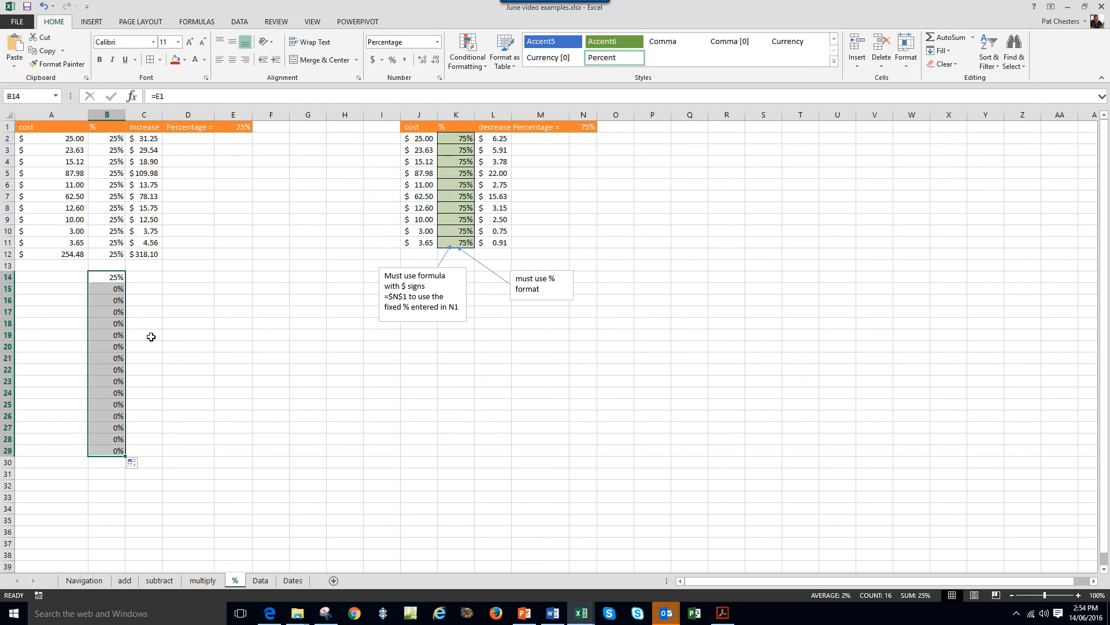
Compare the copies' shifting references with B12's fixed one, then clear B14:B30.
{"action": "left_click", "coordinate": [100, 287]}
{"action": "left_click", "coordinate": [104, 302]}
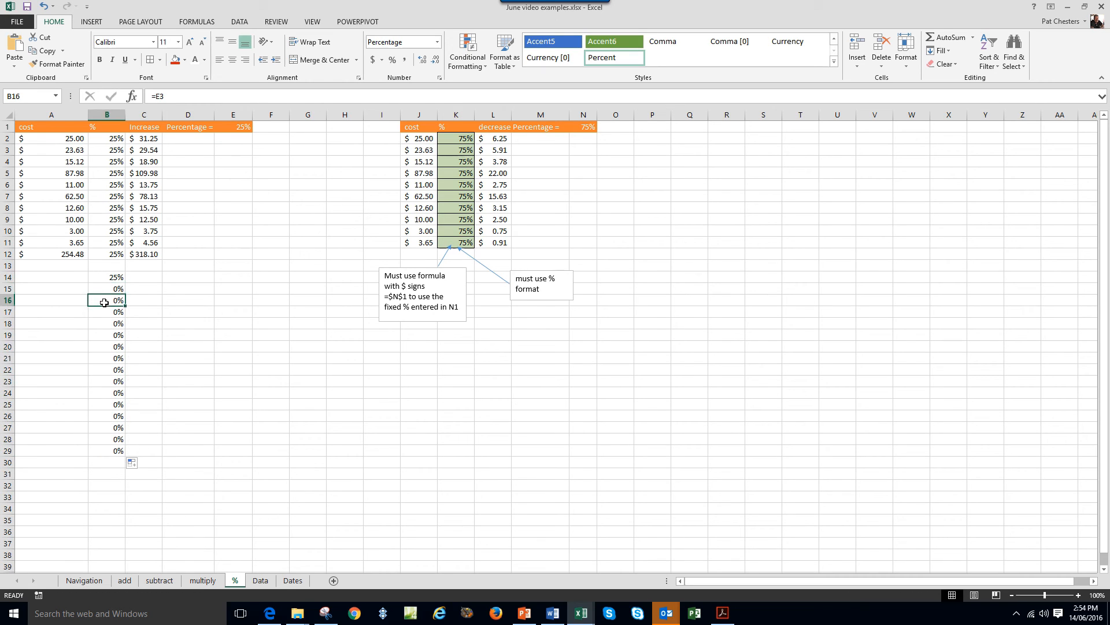
{"action": "left_click", "coordinate": [103, 312]}
{"action": "left_click", "coordinate": [104, 324]}
{"action": "left_click", "coordinate": [104, 359]}
{"action": "left_click", "coordinate": [104, 287]}
{"action": "left_click", "coordinate": [102, 276]}
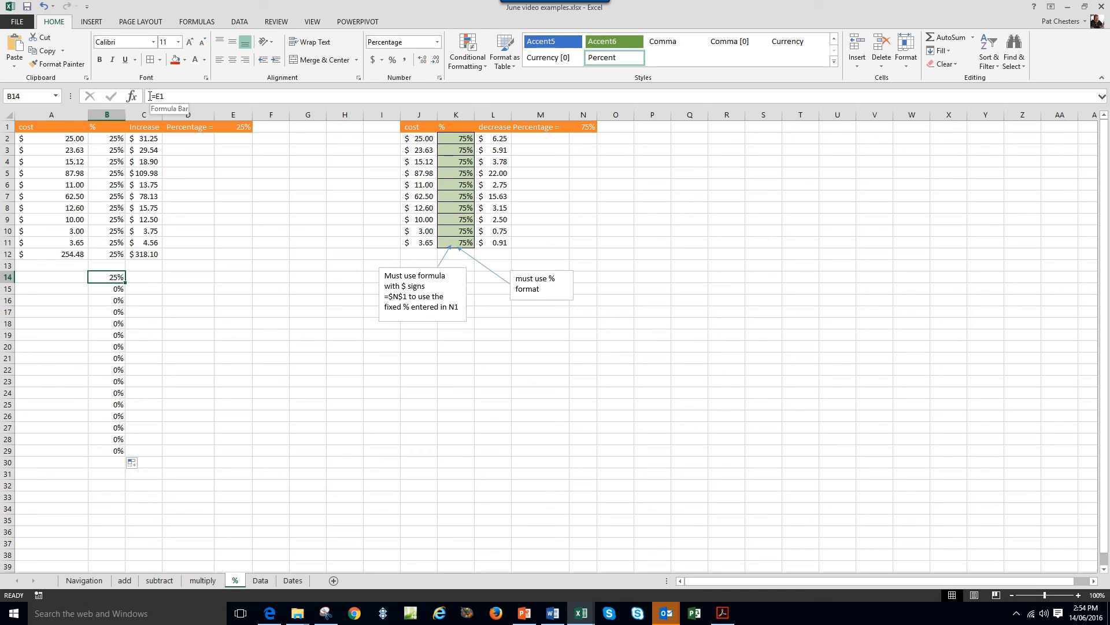
{"action": "left_click", "coordinate": [116, 258]}
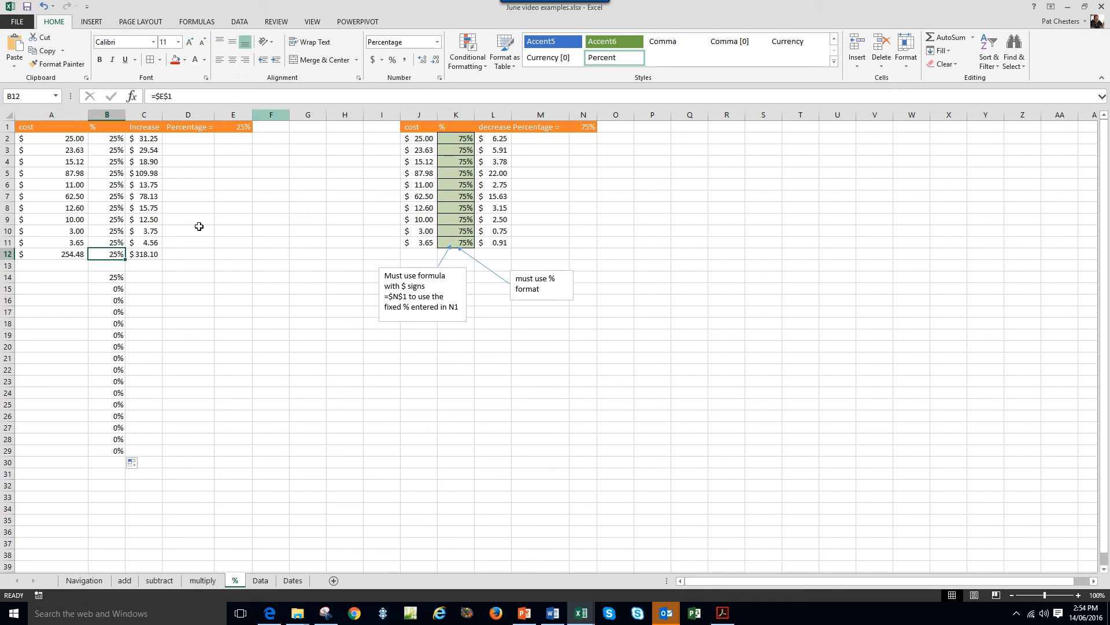
{"action": "left_click_drag", "start_coordinate": [107, 278], "coordinate": [106, 457]}
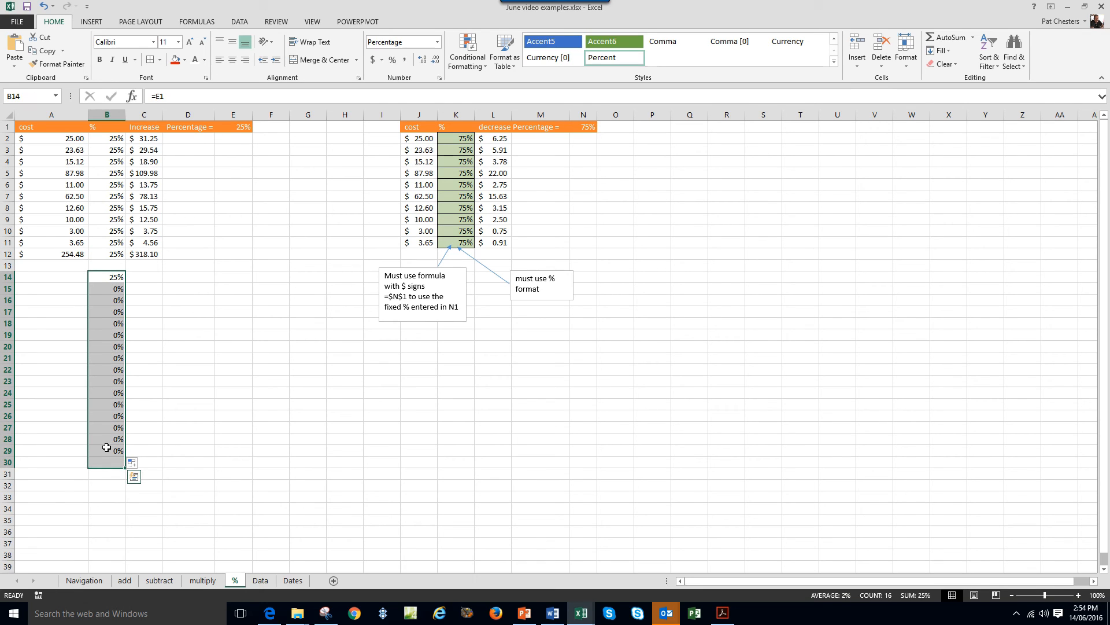
{"action": "key", "text": "Delete"}
Enter 15 in E1 so increased costs total $292.65, and view C2's formula.
{"action": "left_click", "coordinate": [180, 426]}
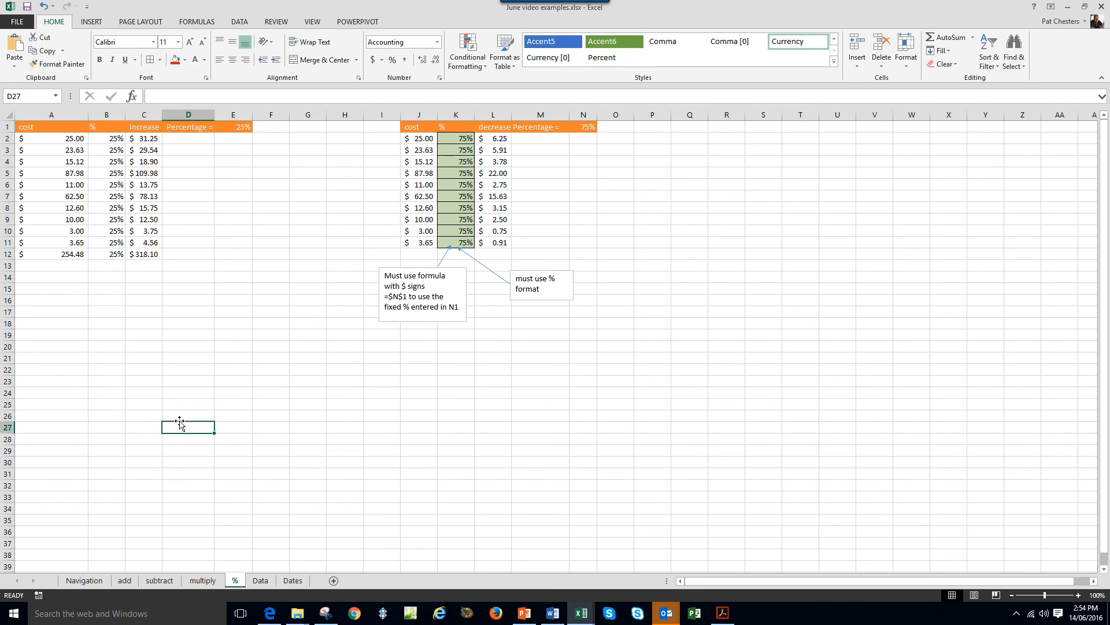
{"action": "left_click", "coordinate": [243, 130]}
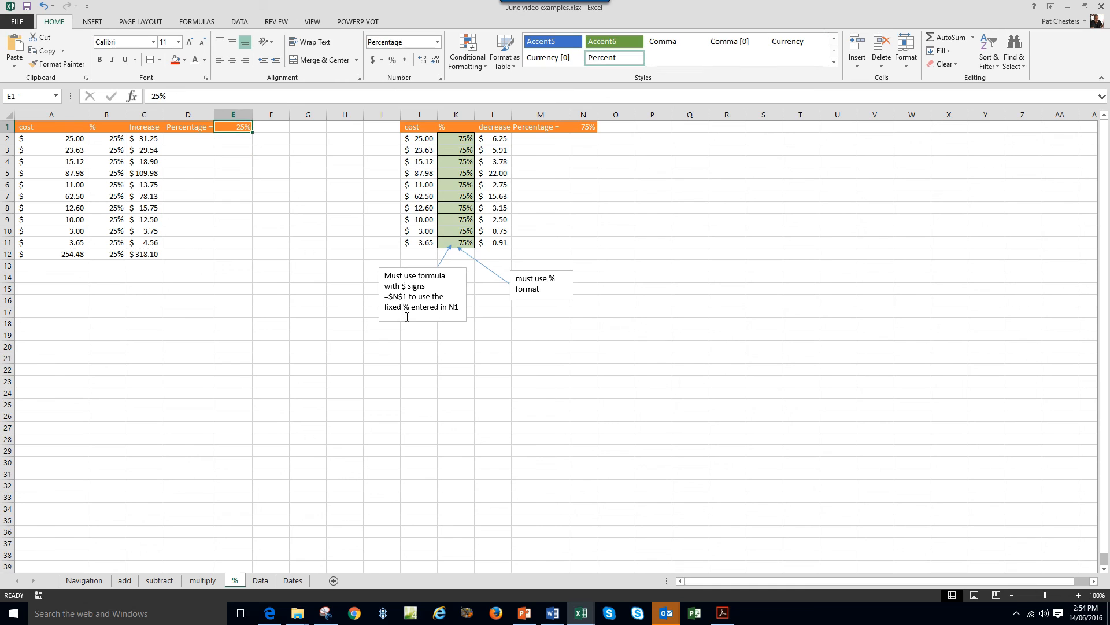
{"action": "type", "text": "15"}
{"action": "key", "text": "Return"}
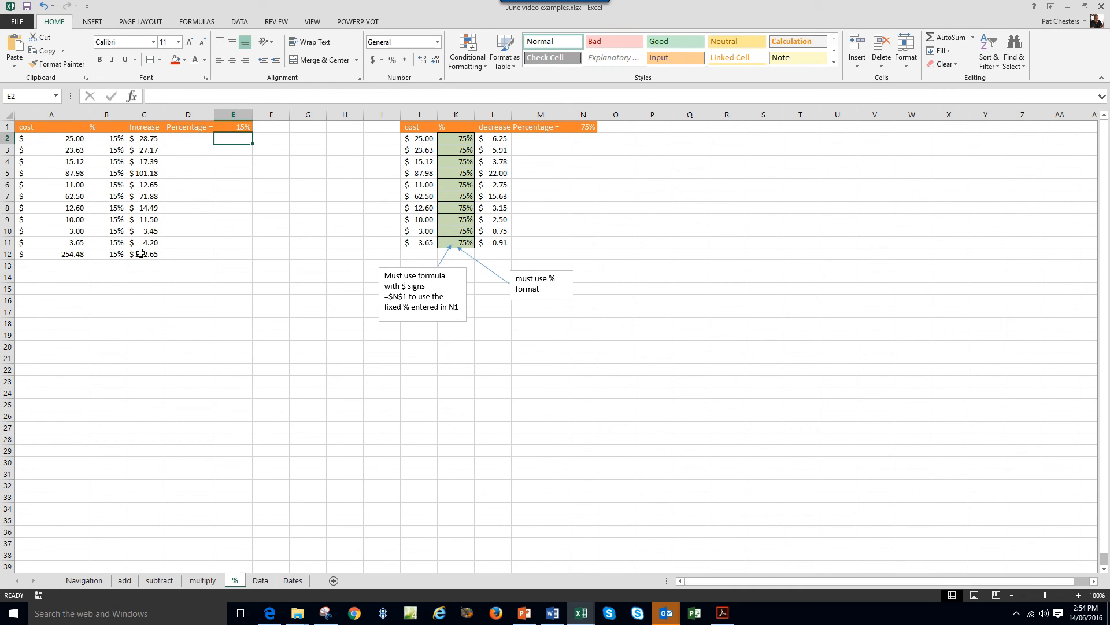
{"action": "left_click", "coordinate": [152, 140]}
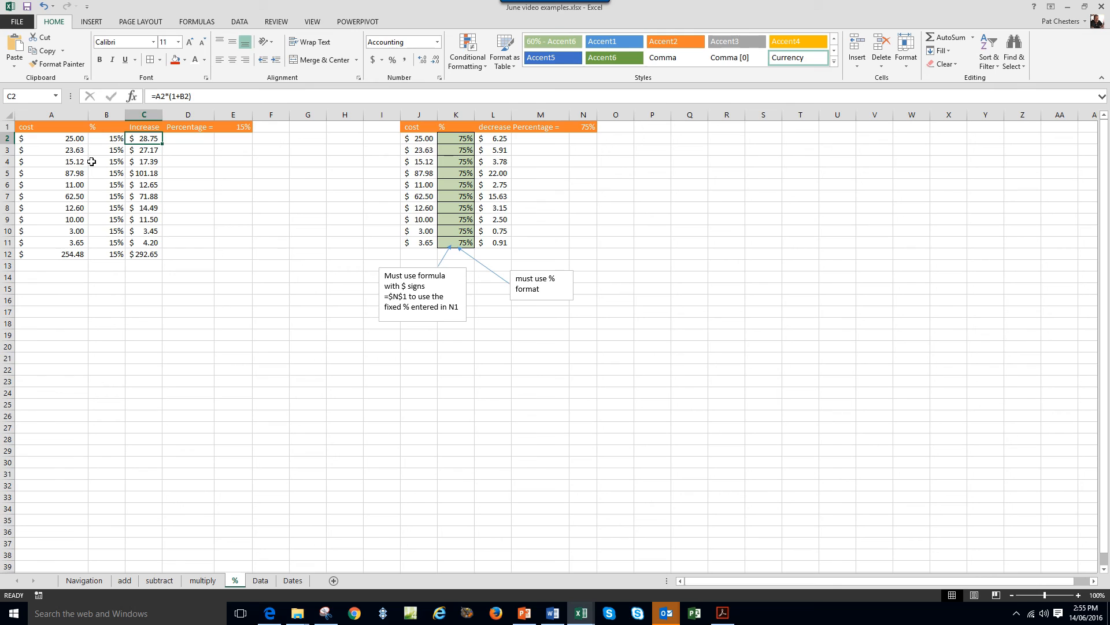
{"action": "left_click", "coordinate": [109, 141]}
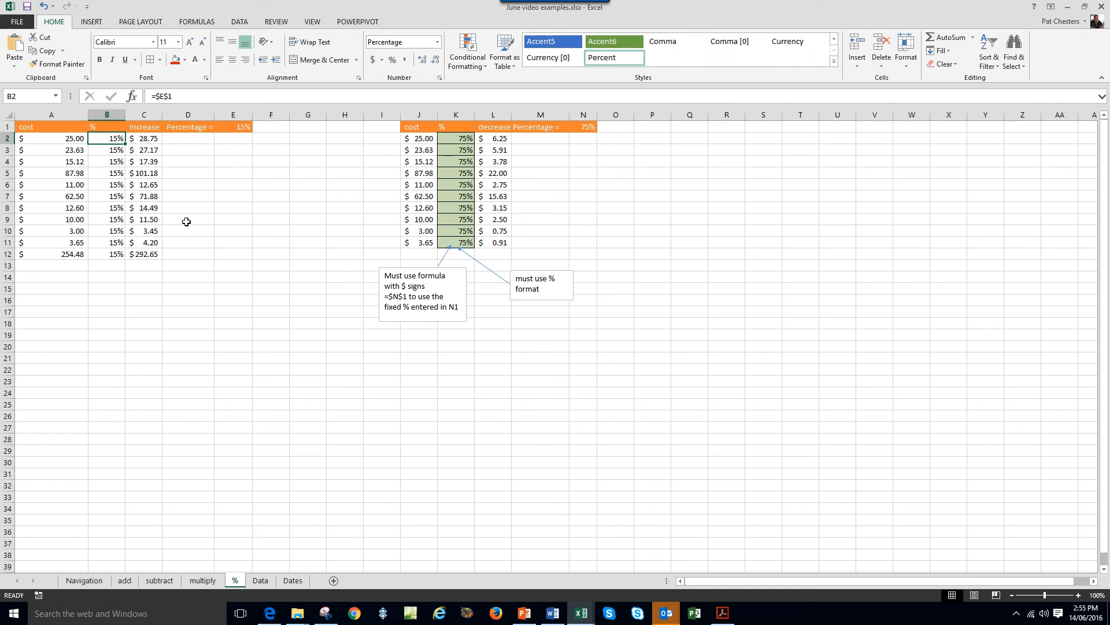
{"action": "left_click", "coordinate": [156, 141]}
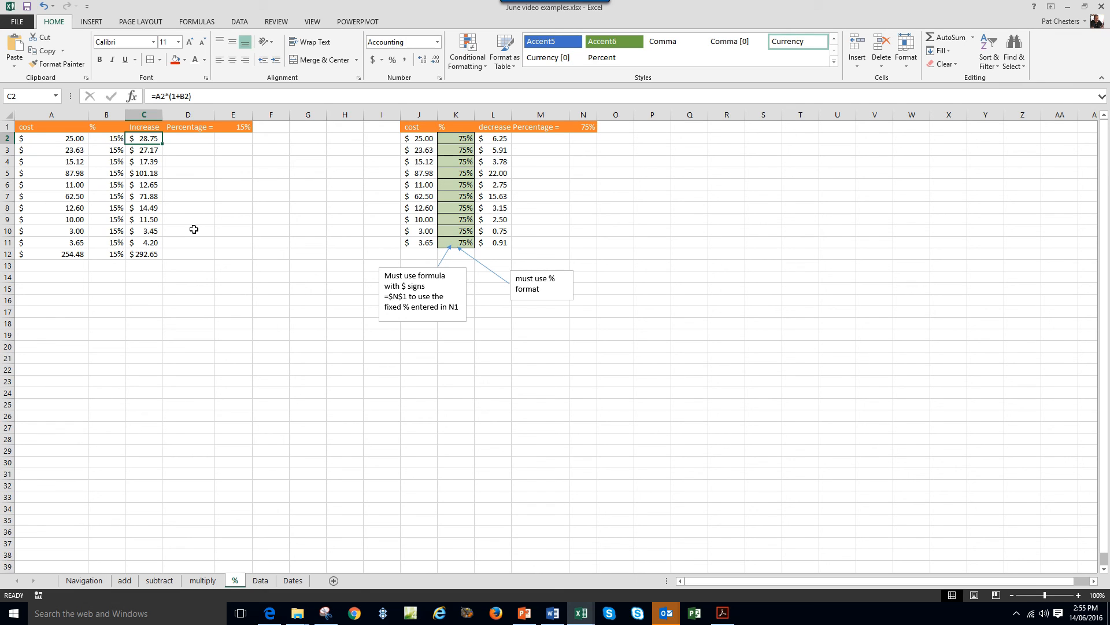
{"action": "left_click", "coordinate": [81, 142]}
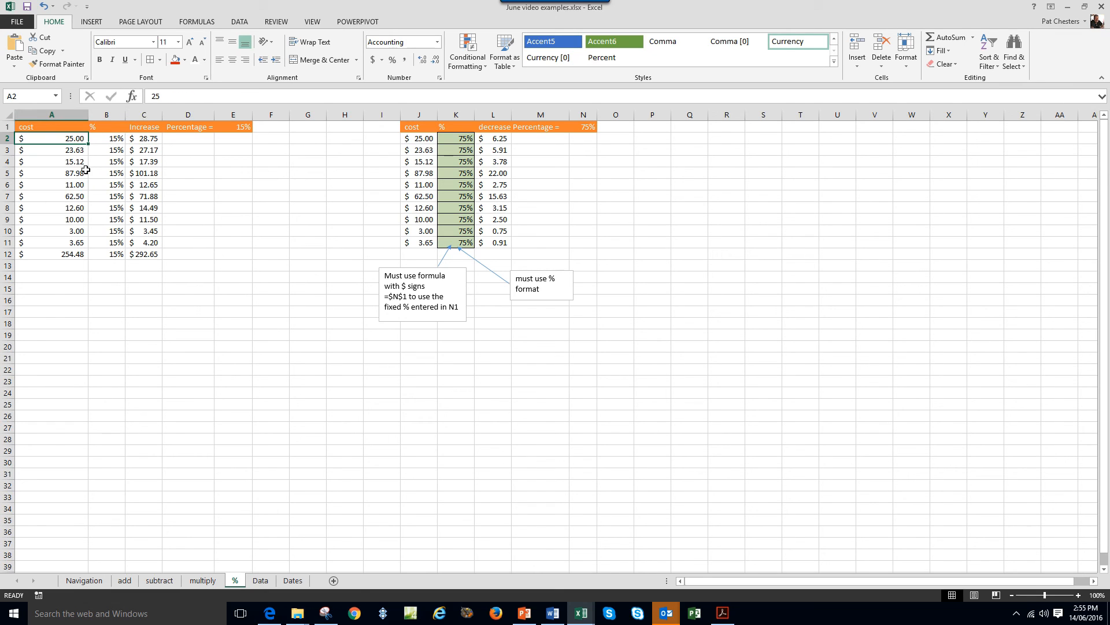
{"action": "left_click", "coordinate": [156, 139]}
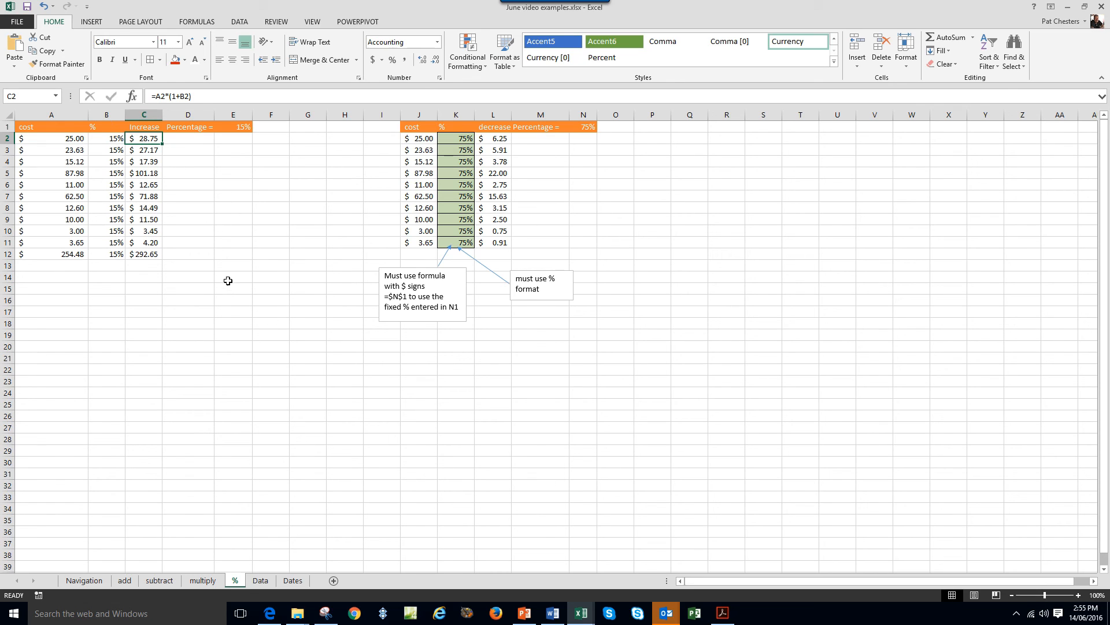
{"action": "left_click", "coordinate": [215, 246]}
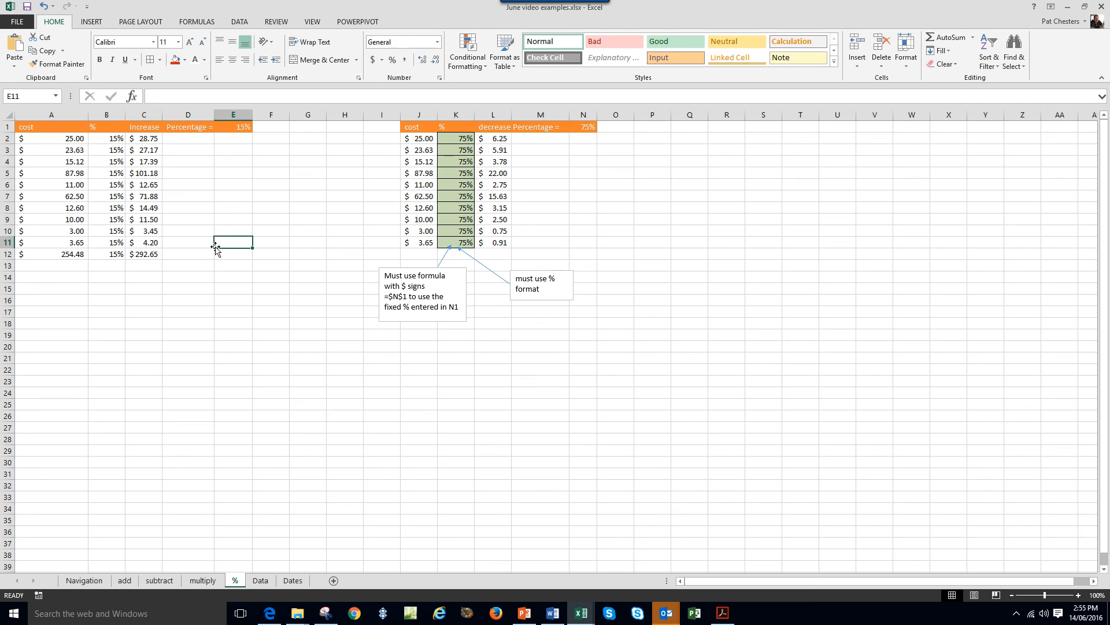
{"action": "left_click", "coordinate": [499, 139]}
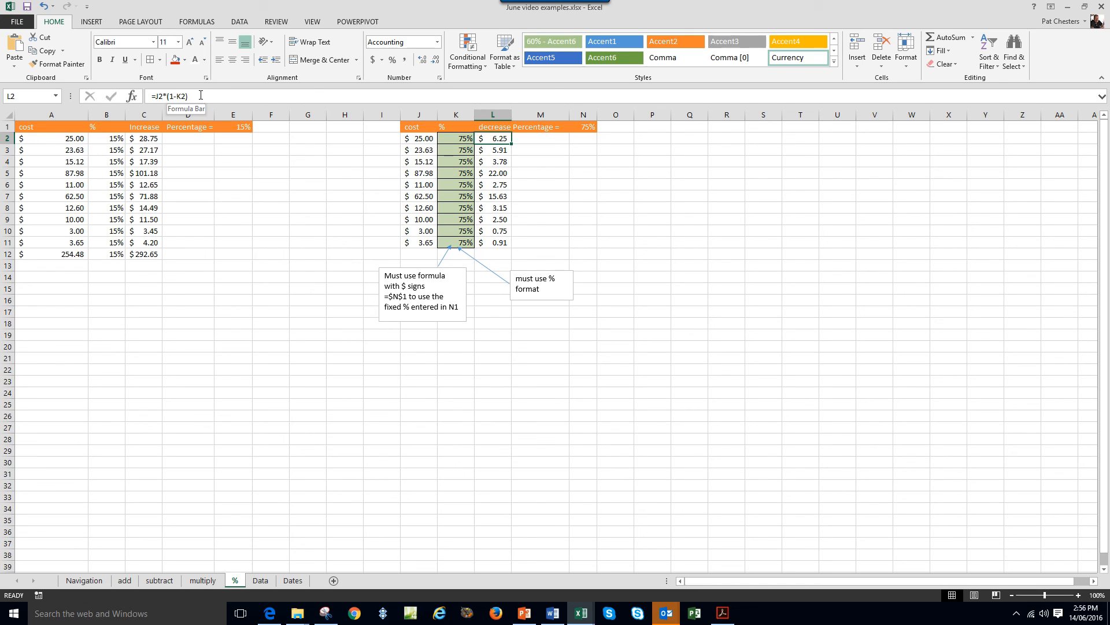
{"action": "left_click", "coordinate": [683, 462]}
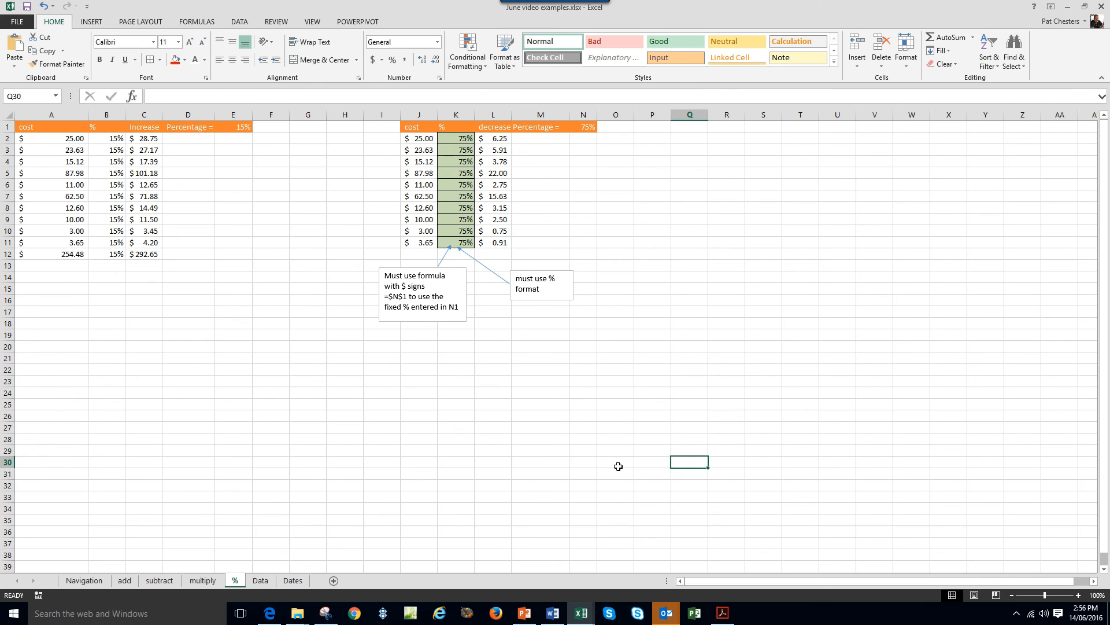
{"action": "left_click", "coordinate": [489, 136]}
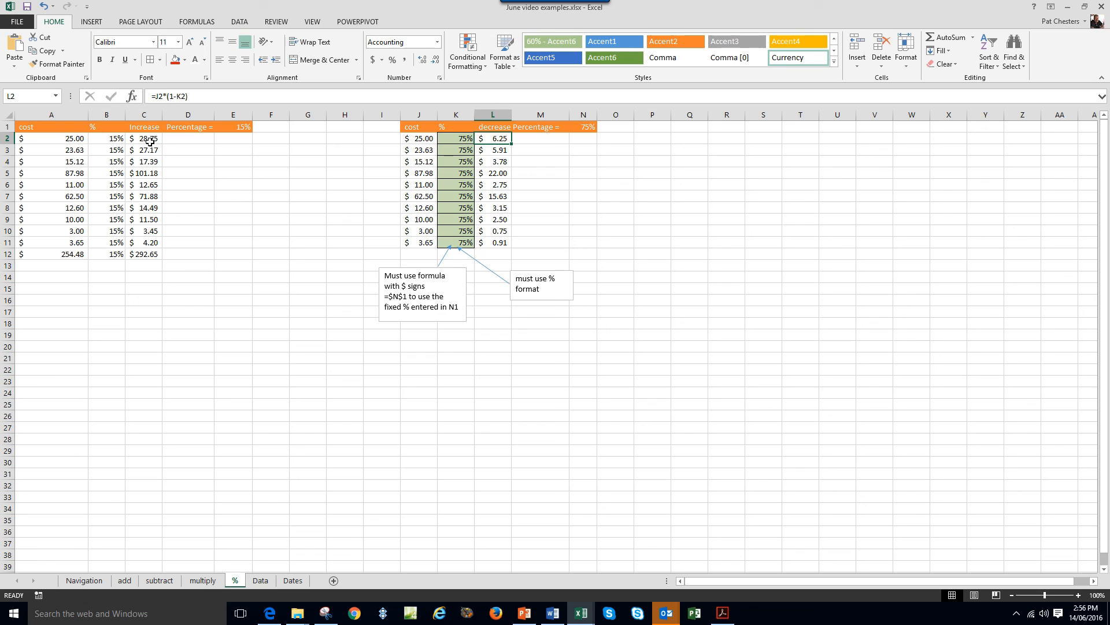
{"action": "left_click", "coordinate": [152, 255]}
Copy the increase formula from C12 into U14.
{"action": "right_click", "coordinate": [153, 255]}
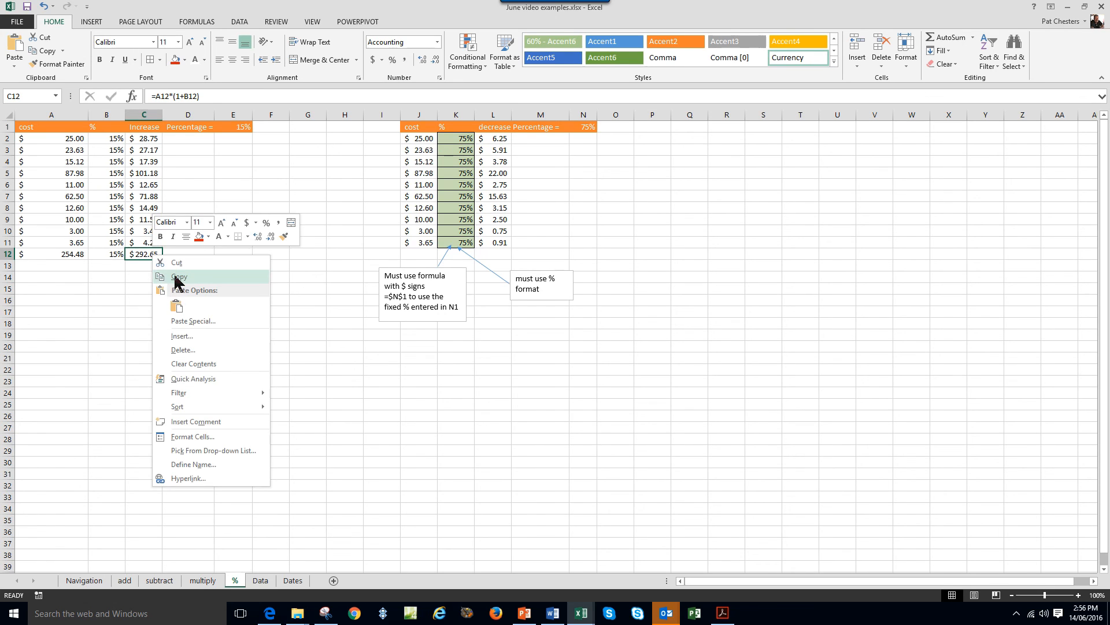
{"action": "left_click", "coordinate": [180, 284]}
{"action": "left_click", "coordinate": [827, 280]}
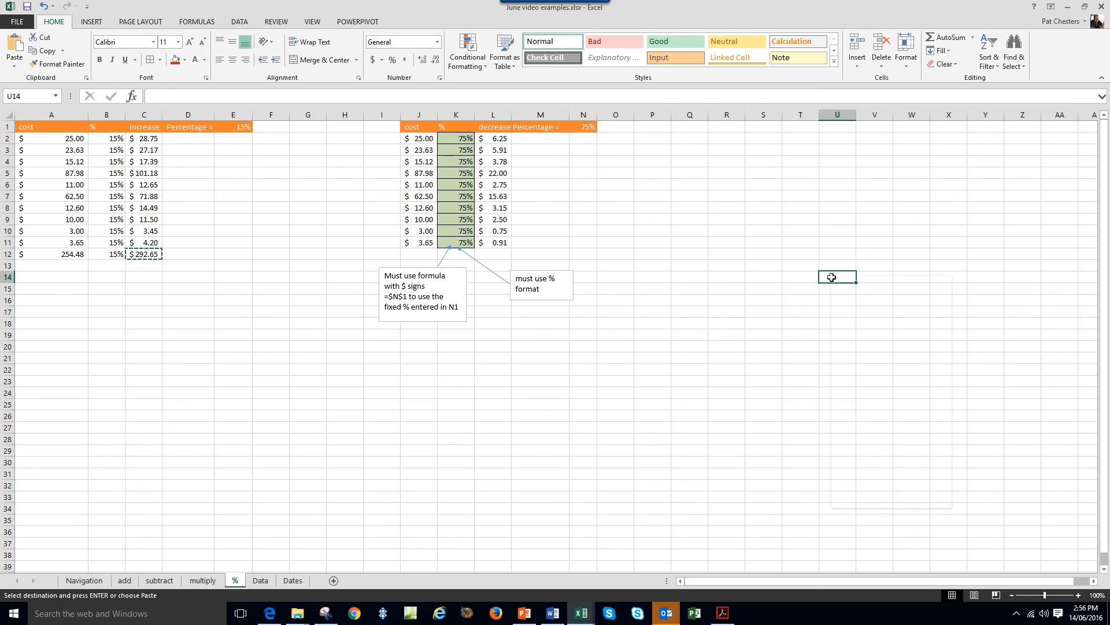
{"action": "right_click", "coordinate": [828, 279]}
{"action": "left_click", "coordinate": [857, 329]}
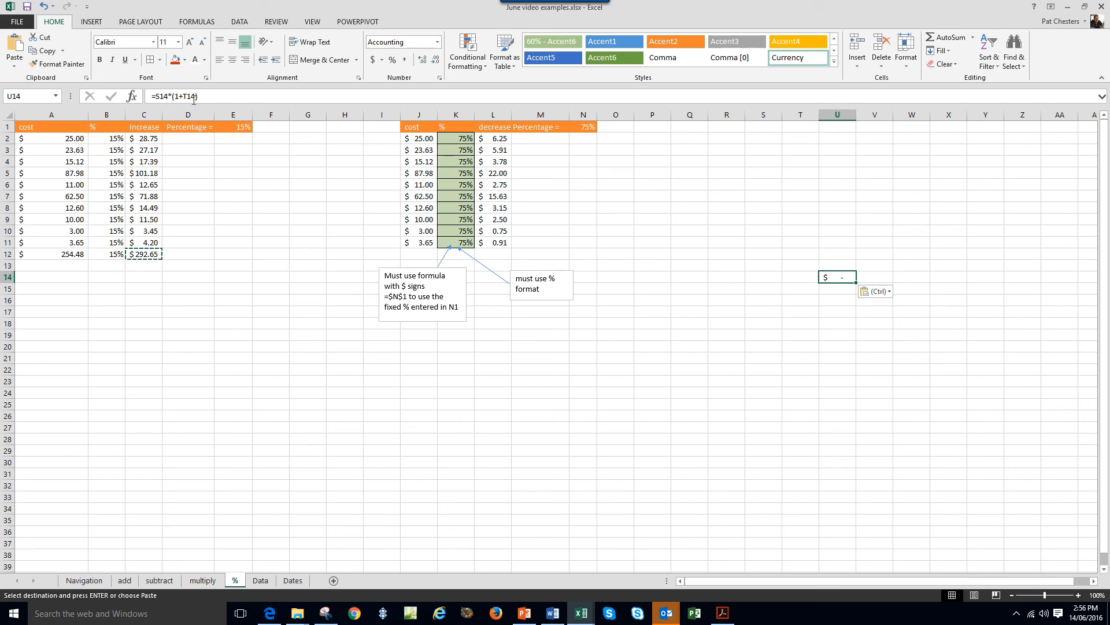
Enter 151 in S14, format column T as percent, and enter 12% in T14.
{"action": "left_click", "coordinate": [759, 276]}
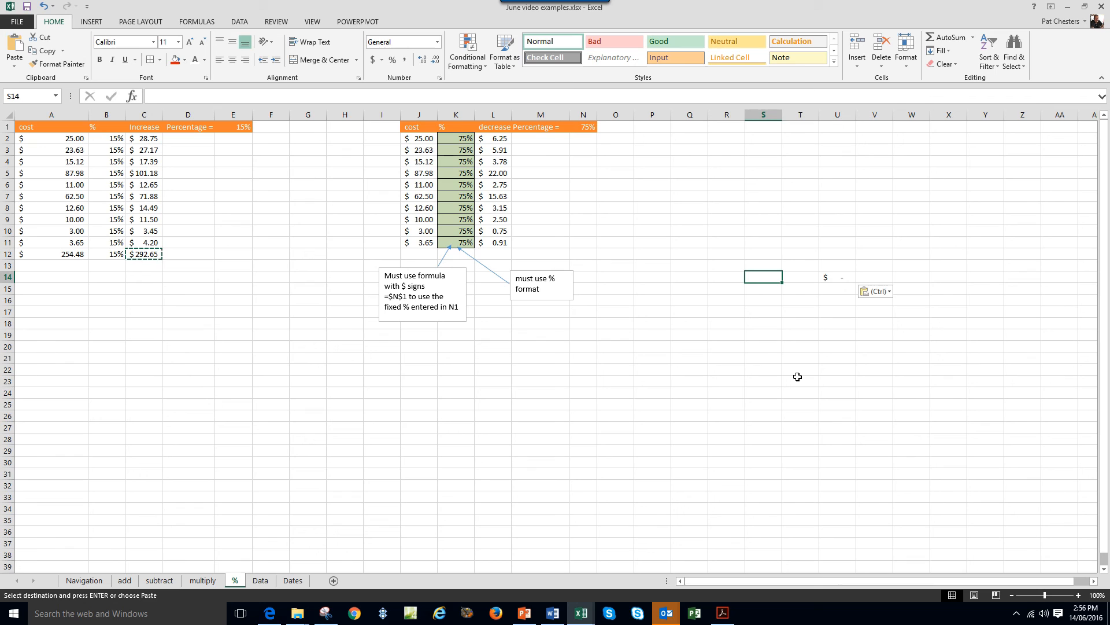
{"action": "type", "text": "151"}
{"action": "key", "text": "Return"}
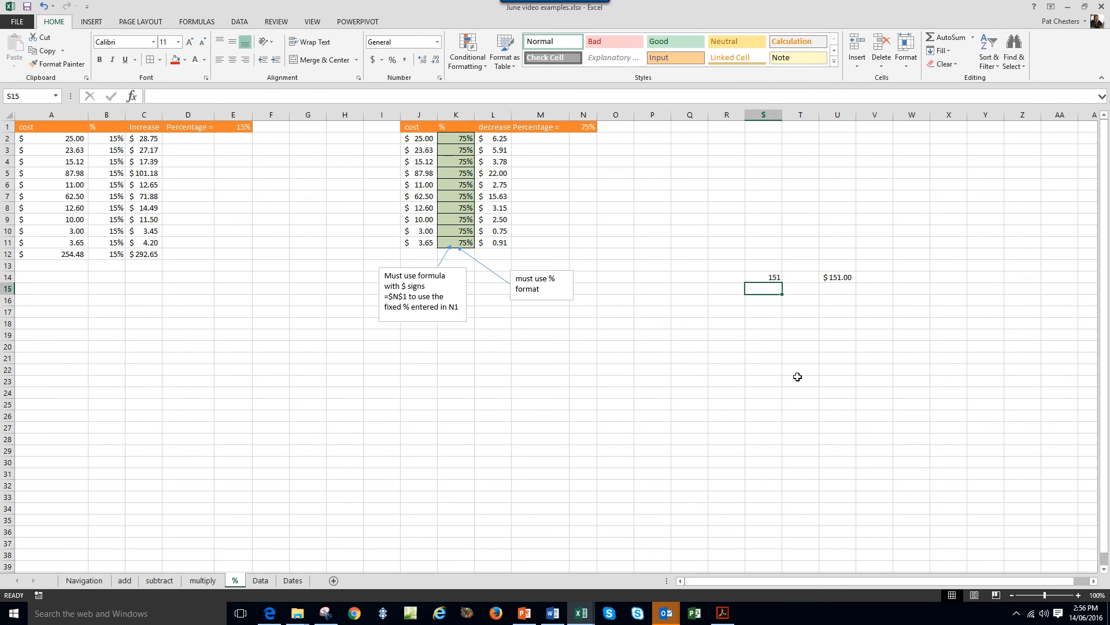
{"action": "left_click", "coordinate": [796, 278]}
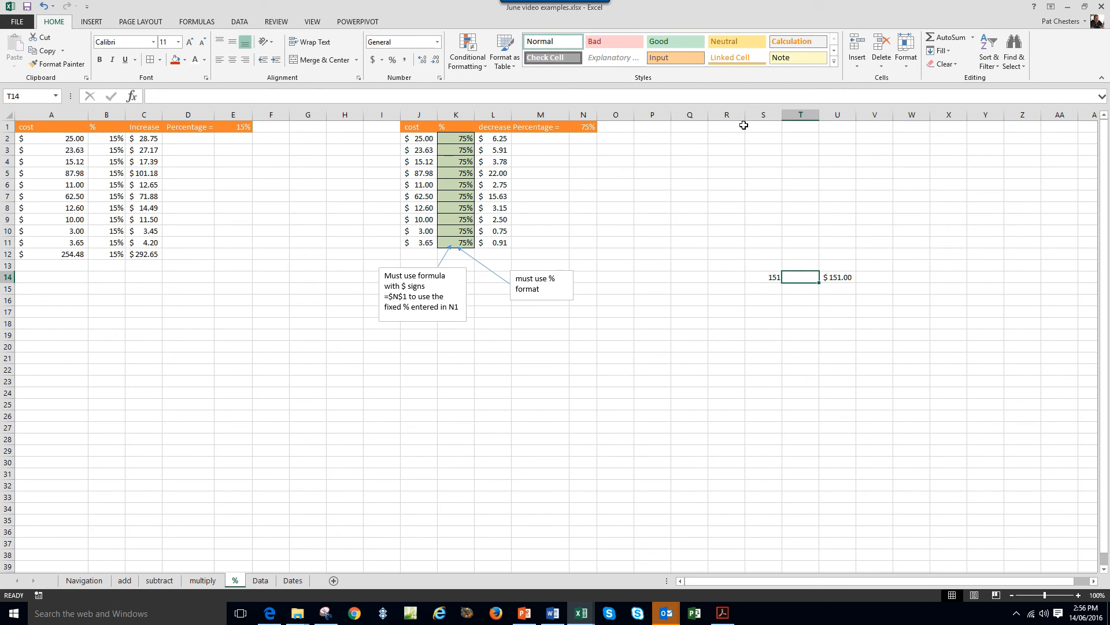
{"action": "left_click", "coordinate": [796, 114]}
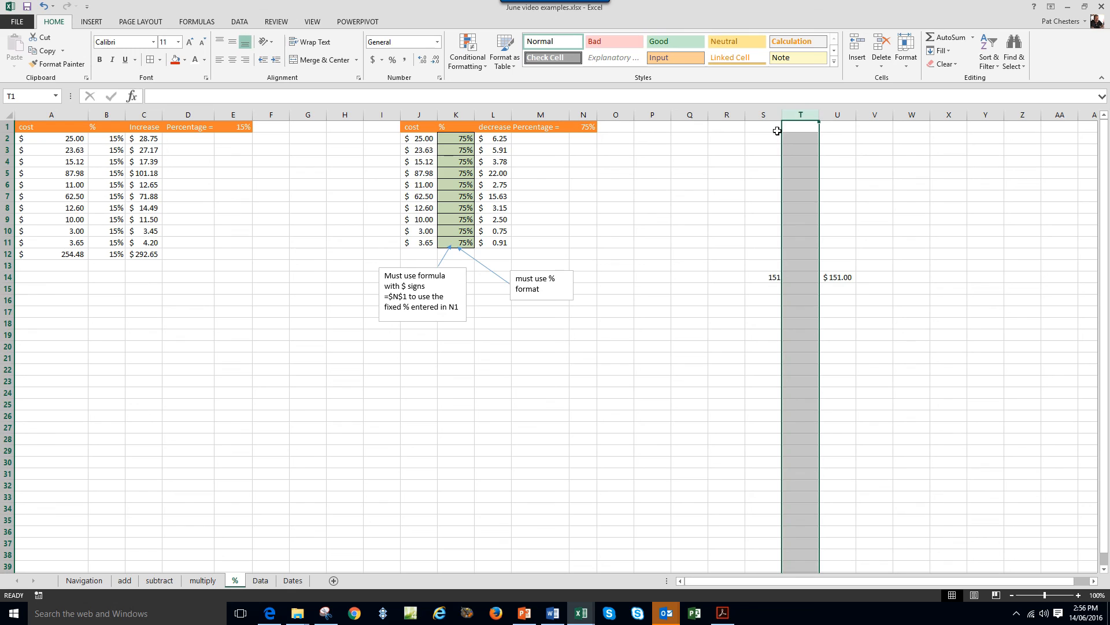
{"action": "left_click", "coordinate": [392, 61]}
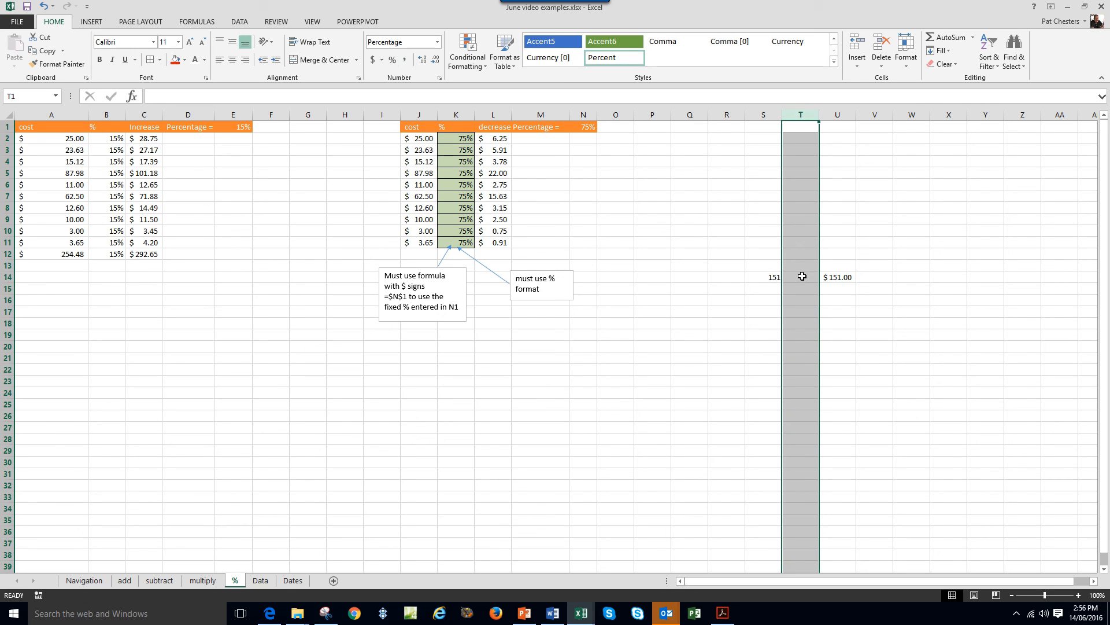
{"action": "left_click", "coordinate": [802, 277]}
{"action": "type", "text": "12"}
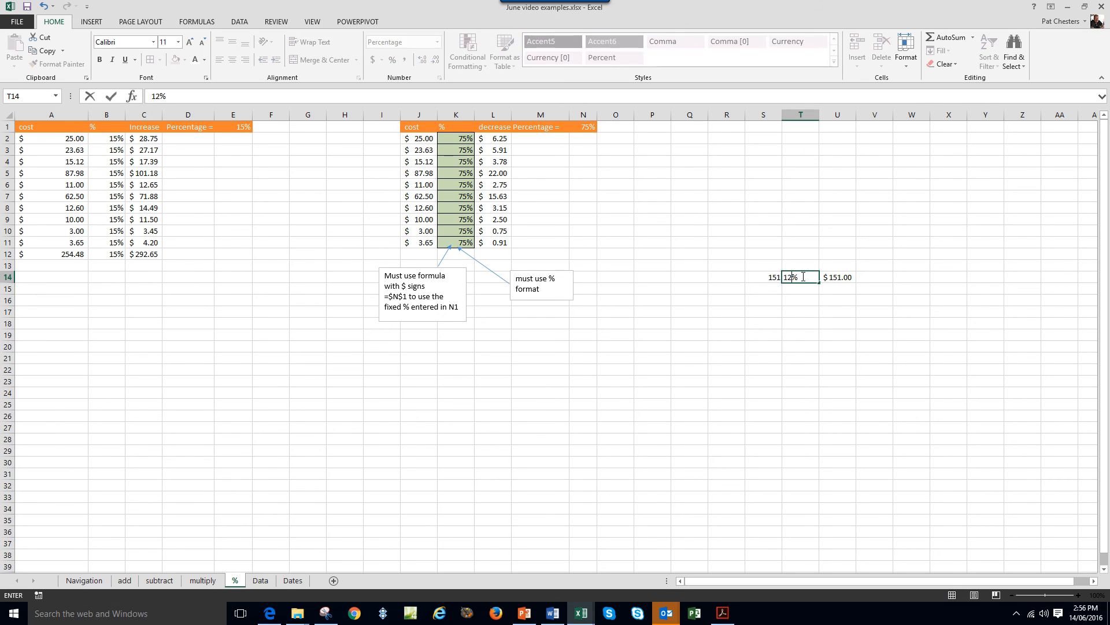
{"action": "key", "text": "Return"}
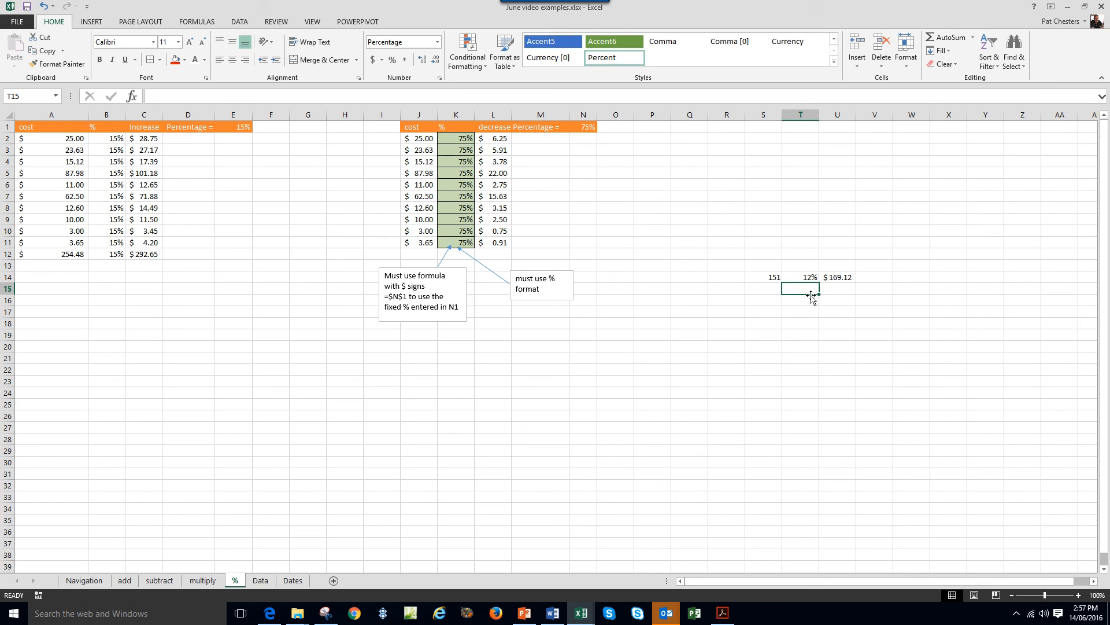
Check that U14's =S14*(1+T14) gives $169.12, comparing it with C10's formula.
{"action": "left_click", "coordinate": [833, 277]}
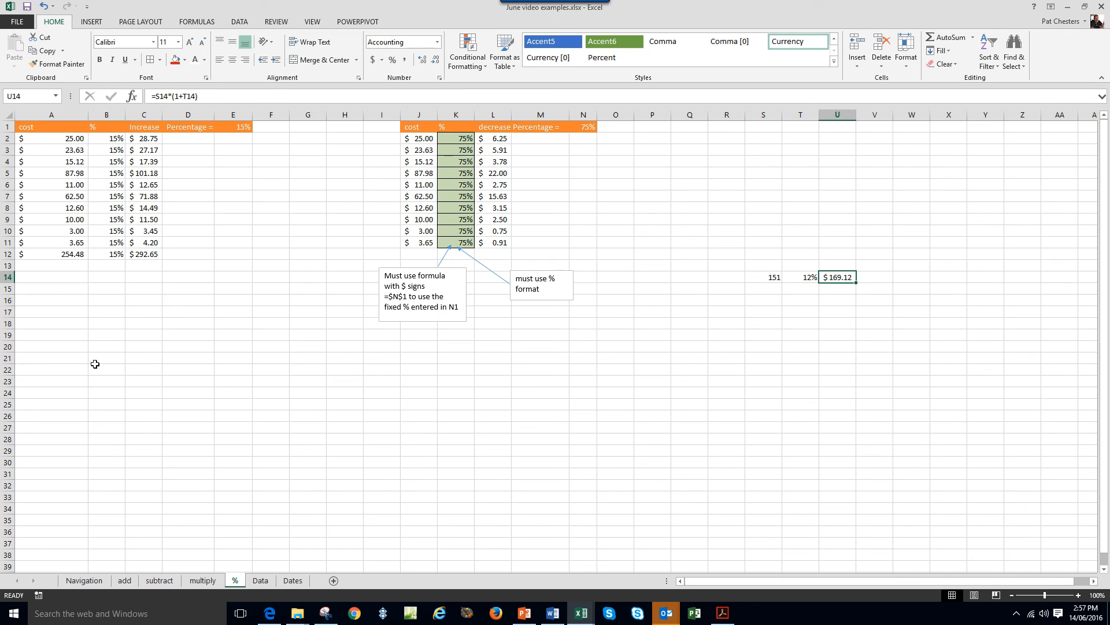
{"action": "left_click", "coordinate": [143, 232]}
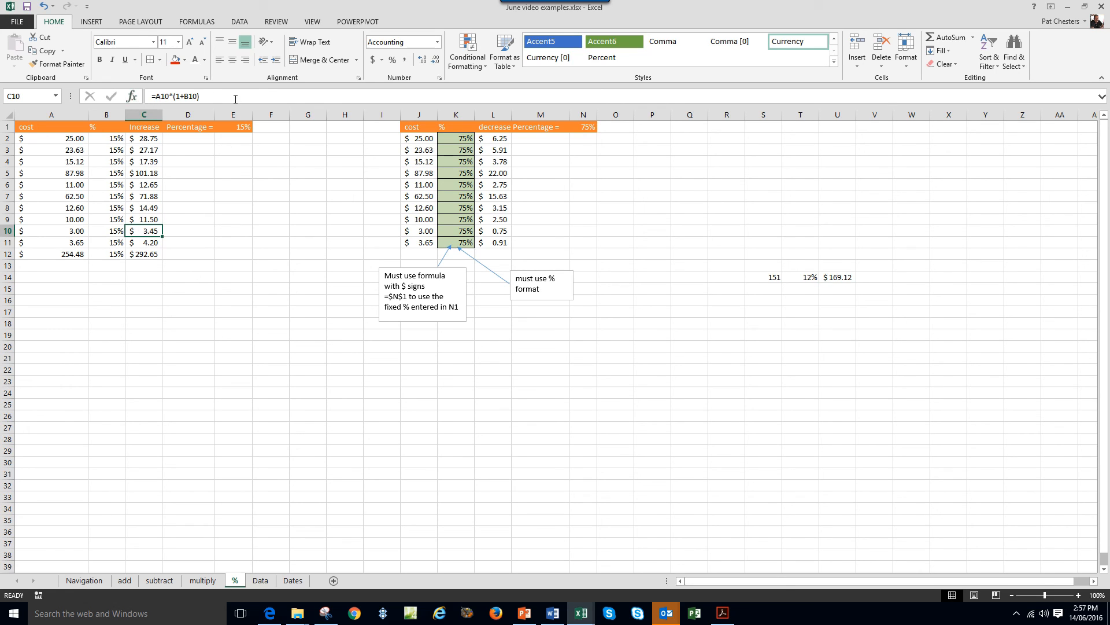
{"action": "left_click", "coordinate": [233, 438]}
{"action": "left_click_drag", "start_coordinate": [776, 278], "coordinate": [844, 278]}
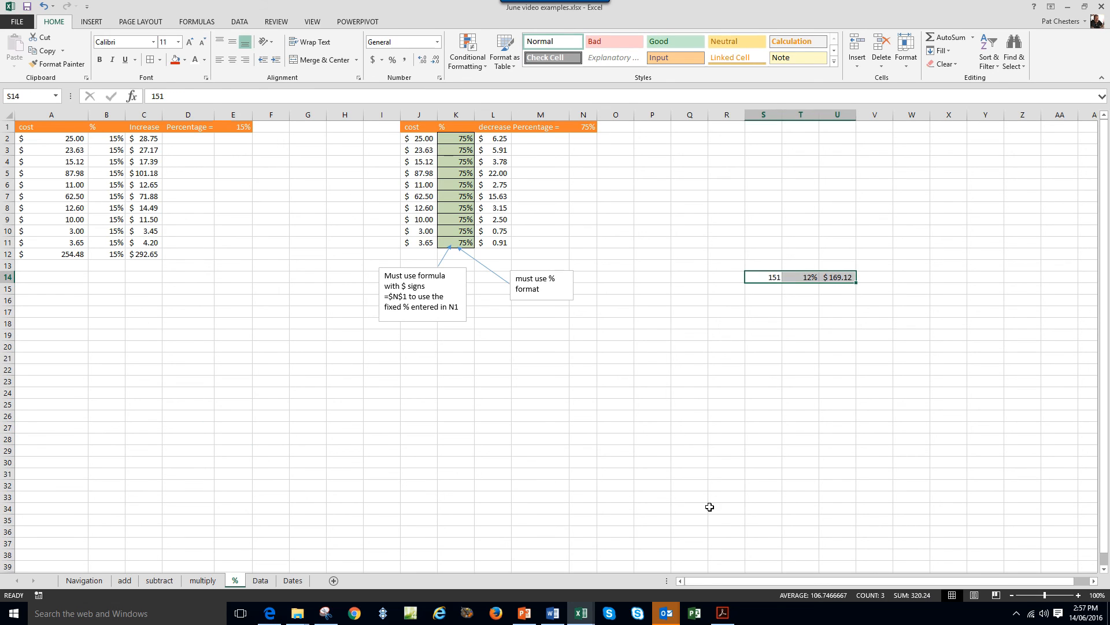